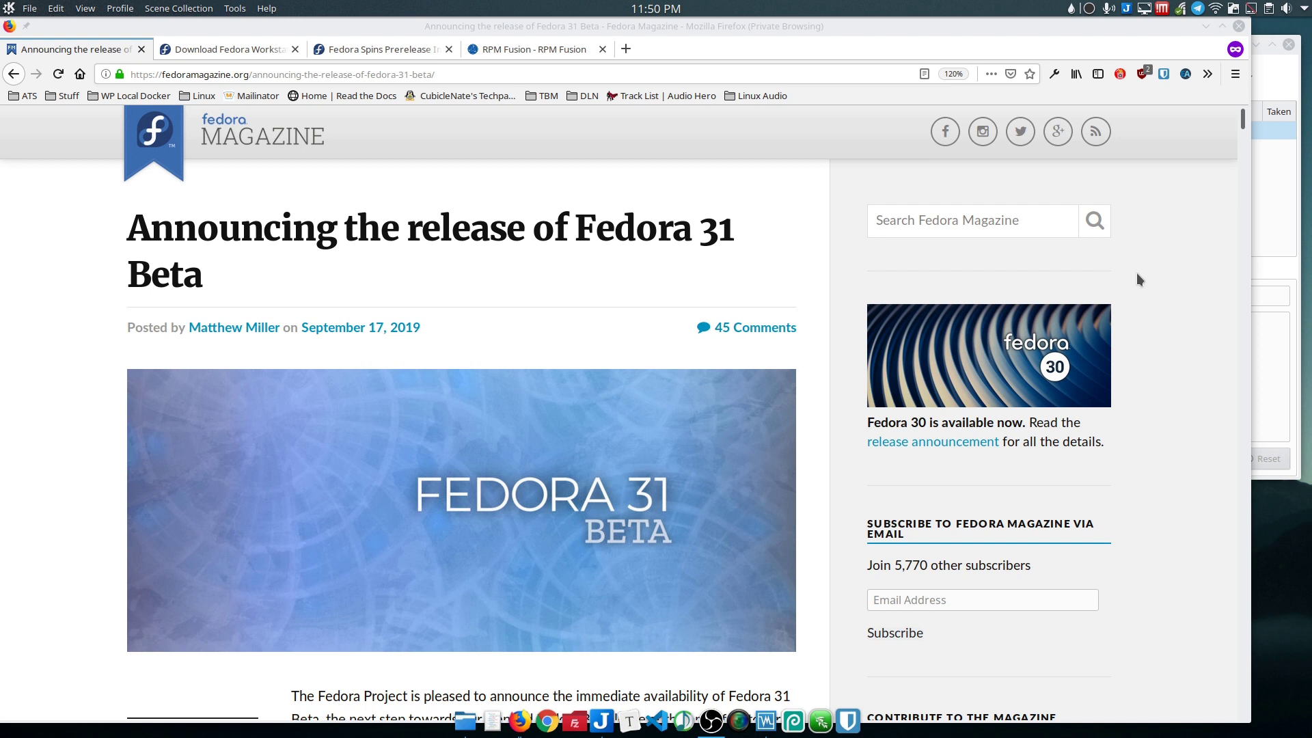
Step: Show the Fedora 31 Beta Spins prerelease tab in Firefox and scroll to the Cinnamon 64-bit image
click(1128, 299)
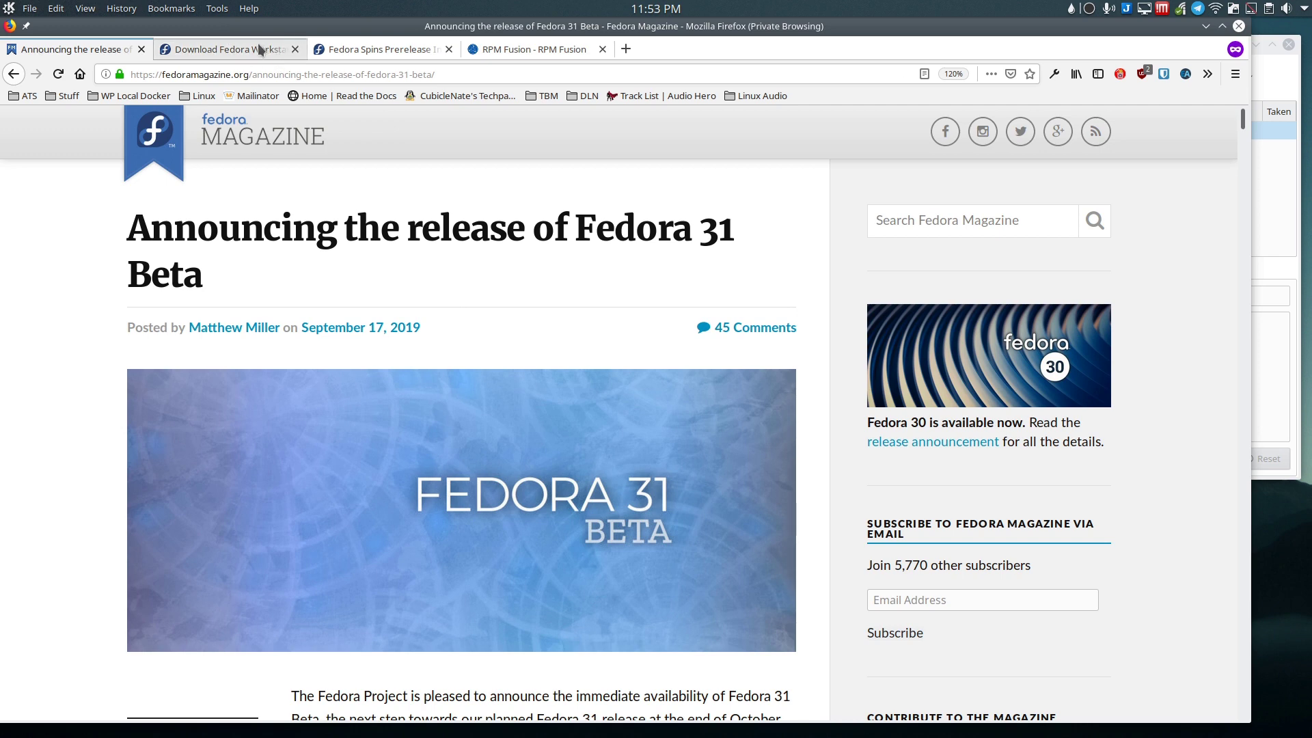
key(ctrl+Tab)
key(ctrl+Tab)
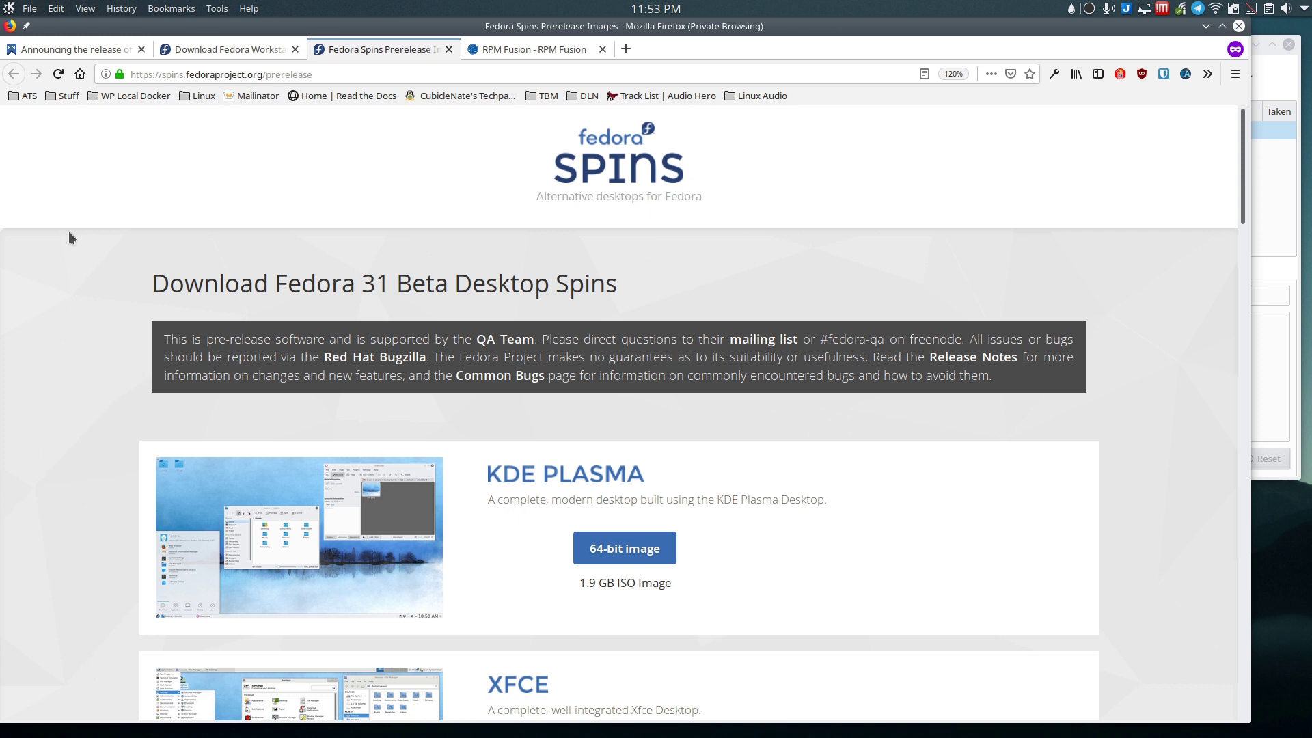
scroll(101, 254, down, 3)
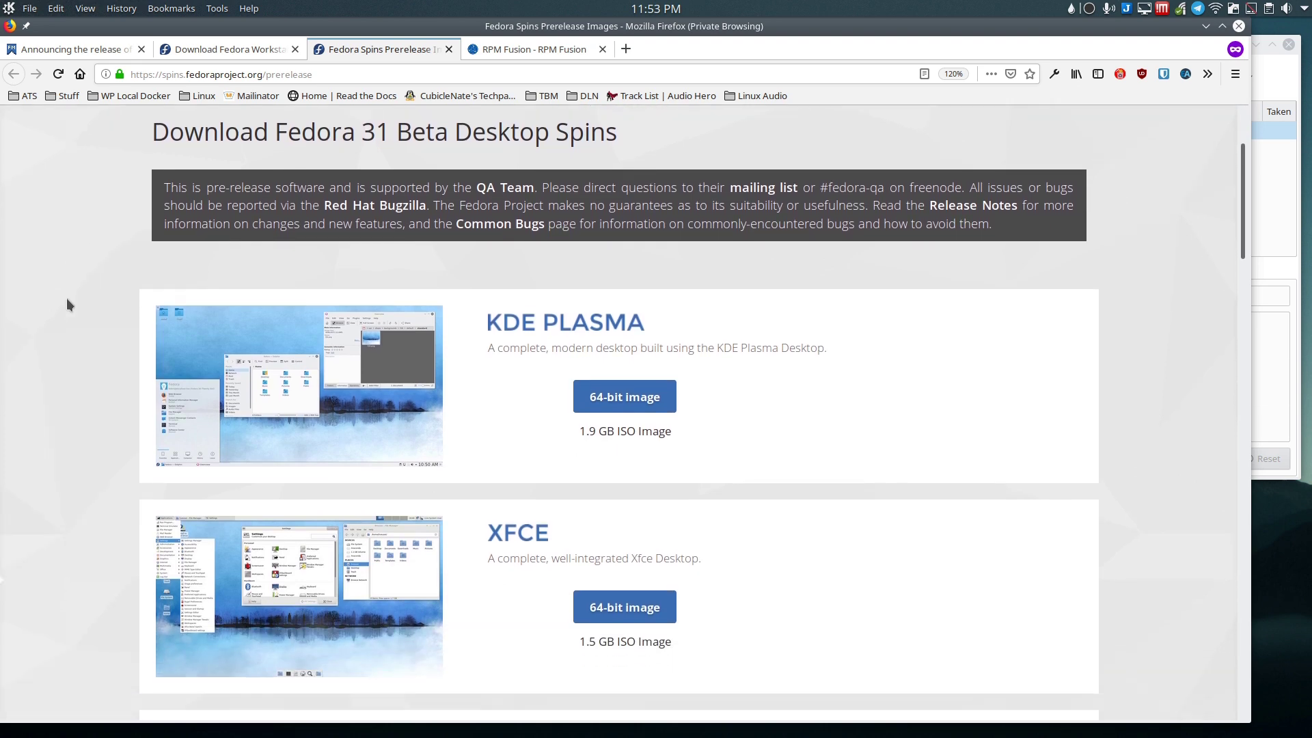
scroll(50, 248, down, 2)
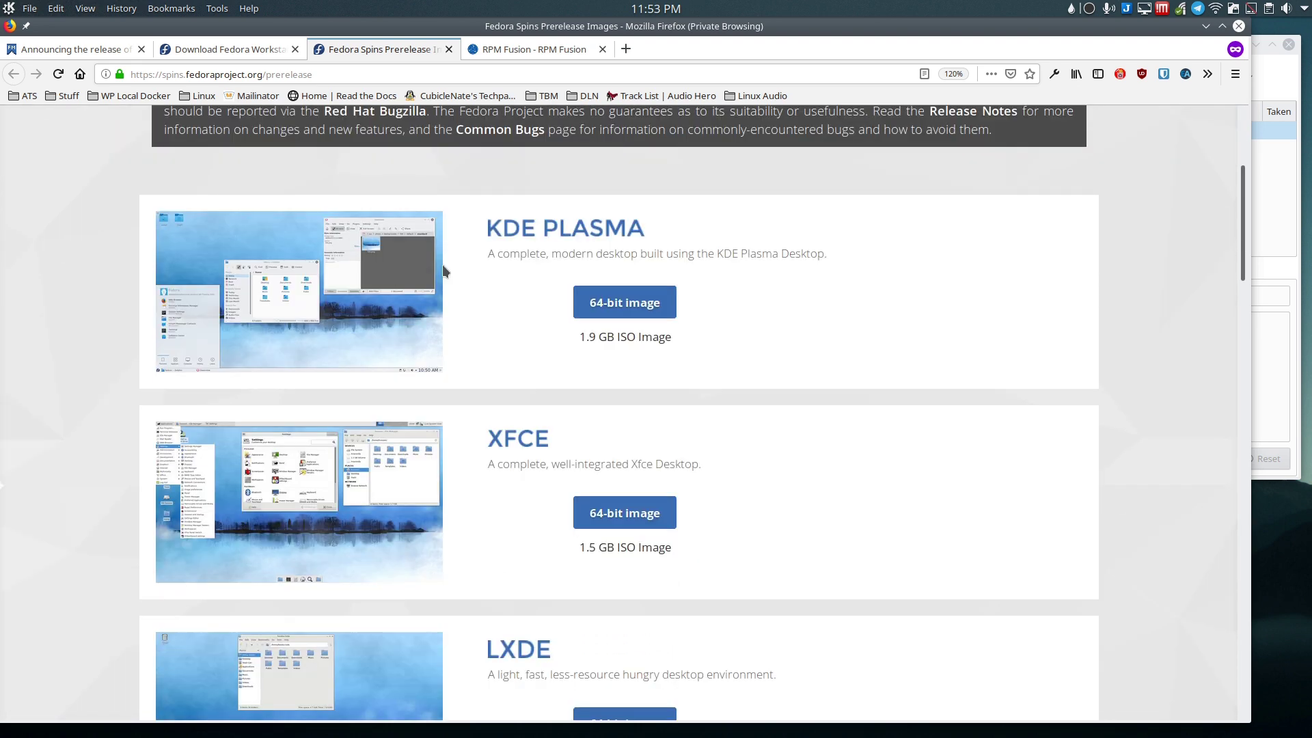
scroll(486, 273, down, 3)
scroll(469, 280, down, 6)
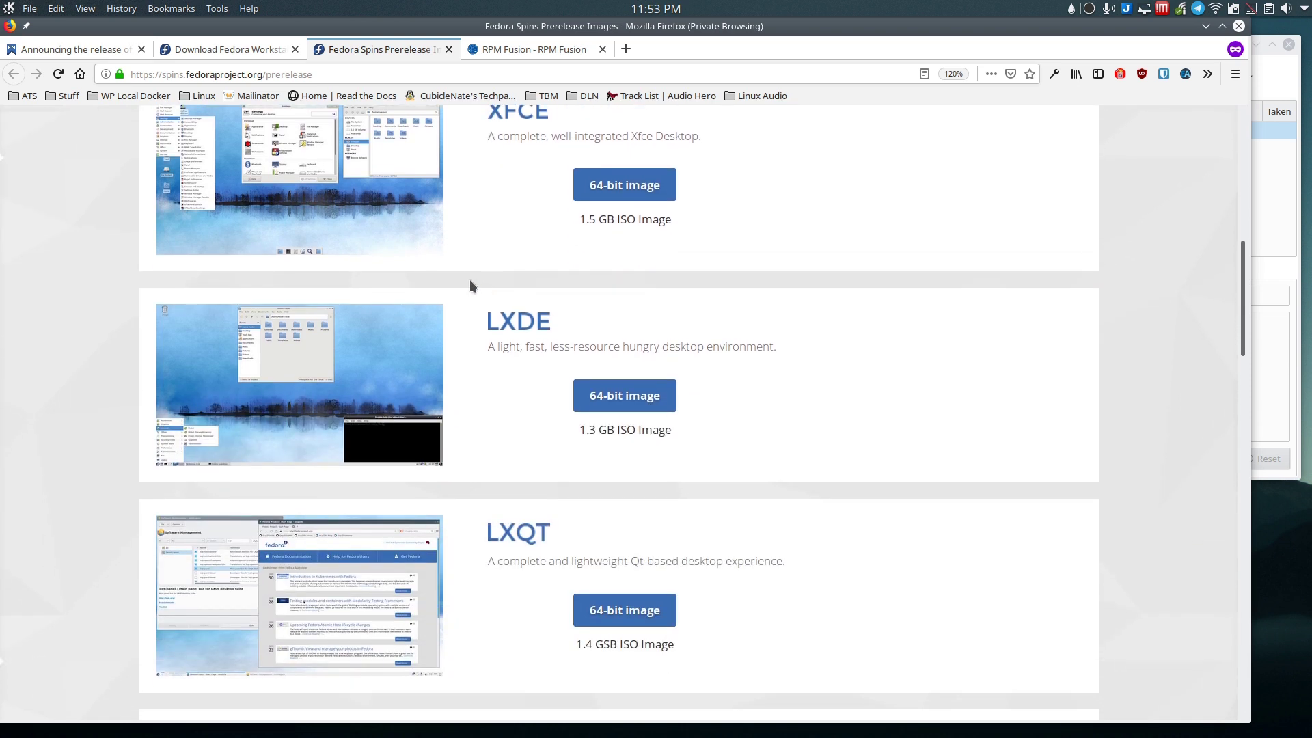
scroll(470, 281, down, 3)
scroll(502, 305, down, 4)
scroll(495, 309, down, 3)
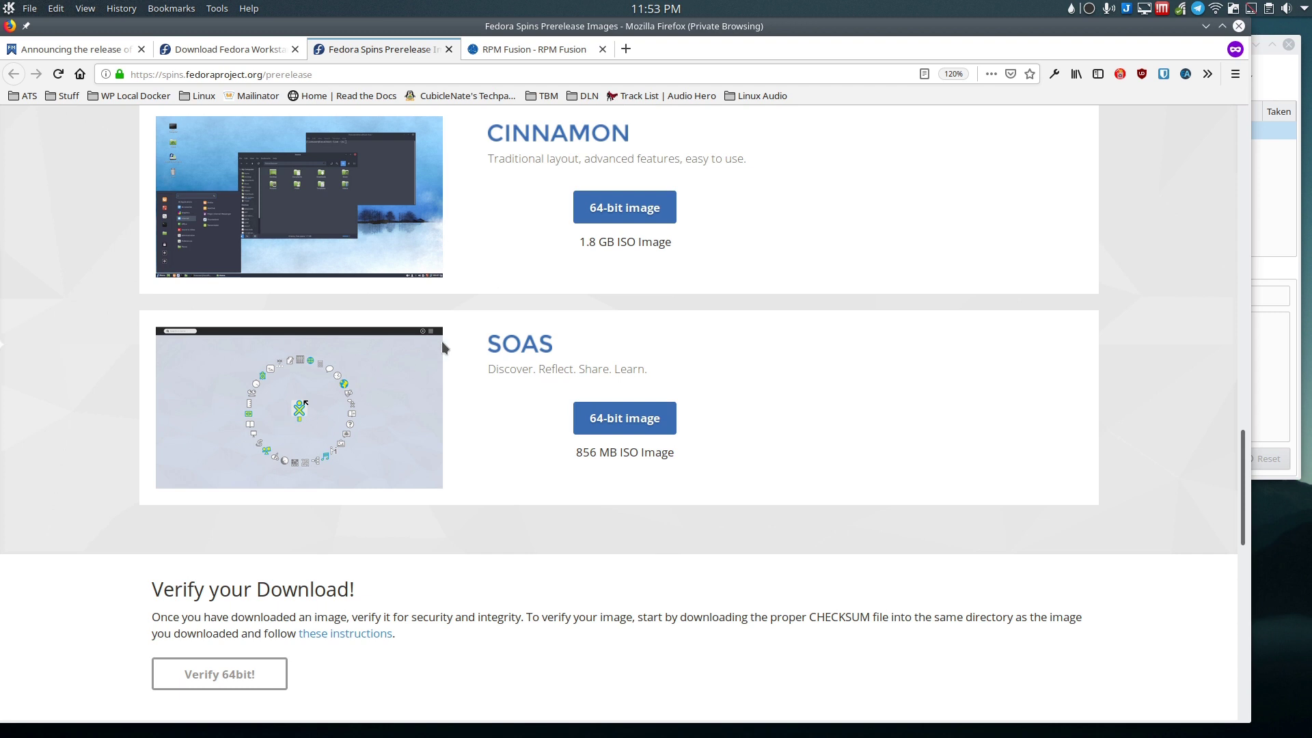
scroll(75, 275, up, 15)
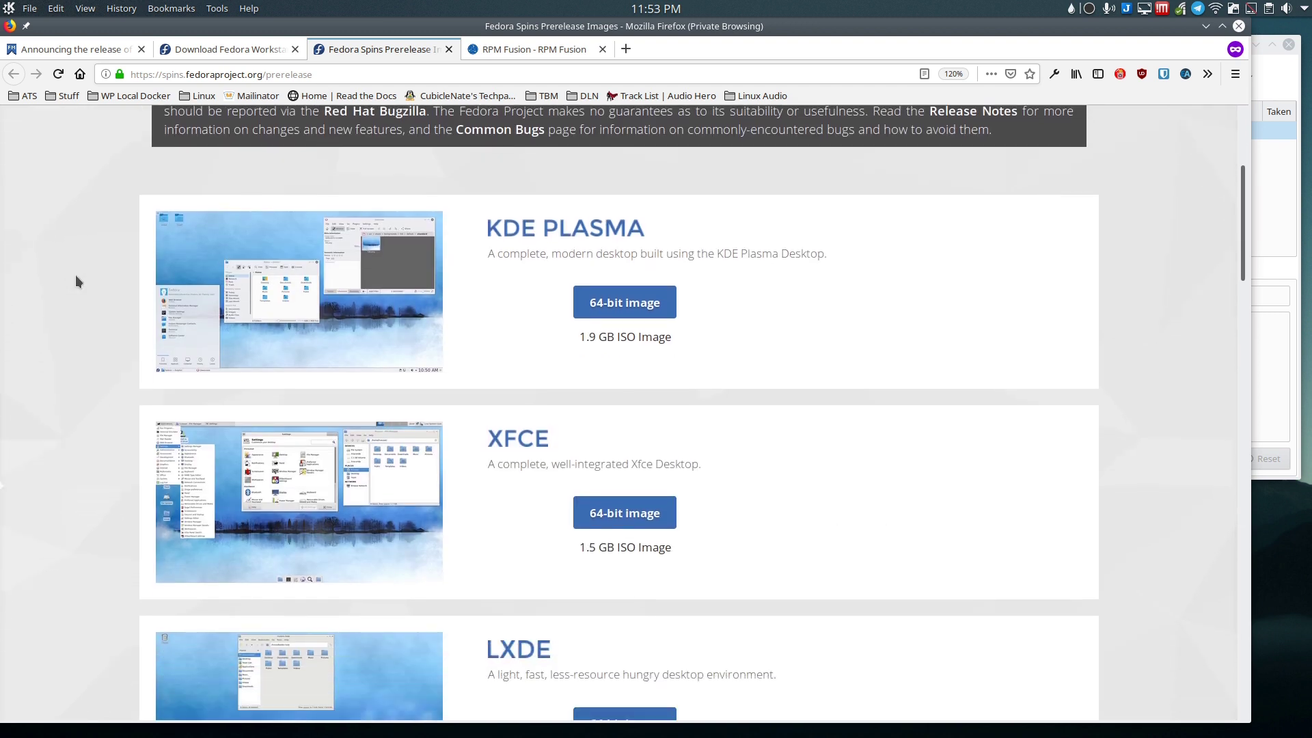
scroll(76, 280, down, 3)
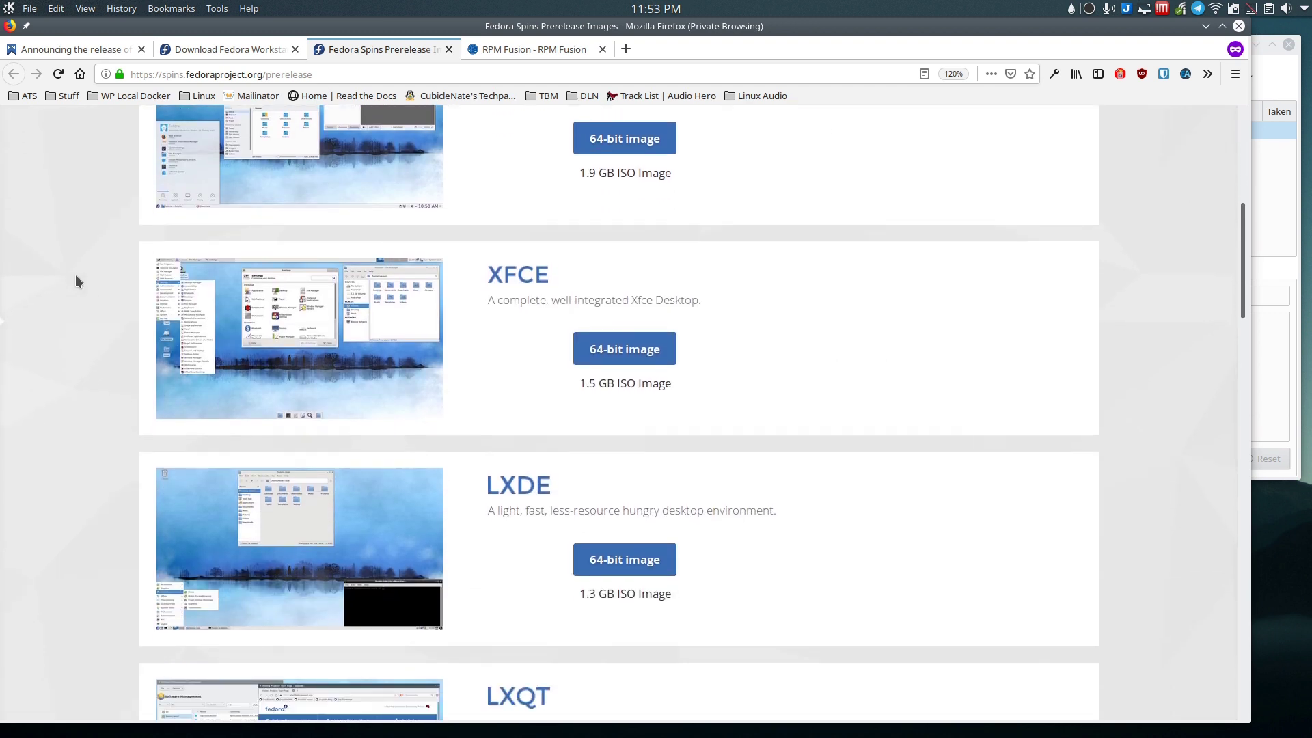
scroll(76, 275, up, 4)
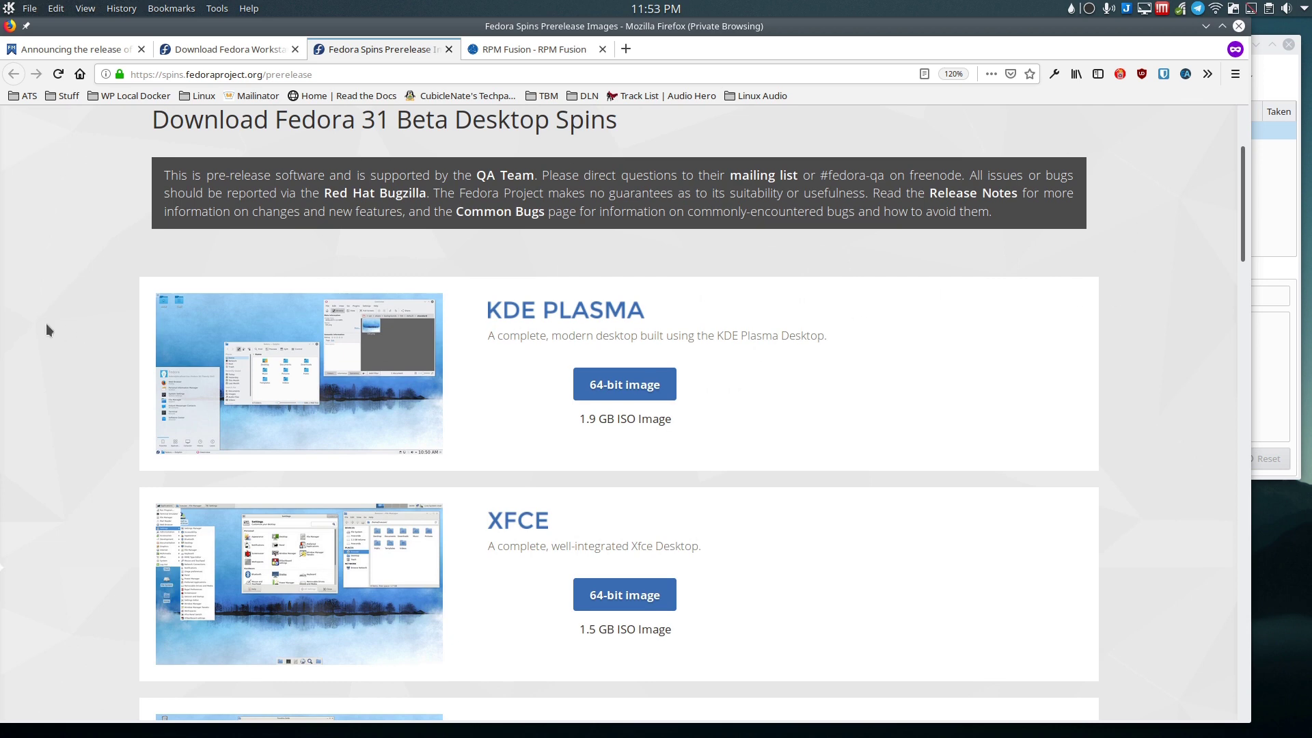
scroll(104, 330, down, 10)
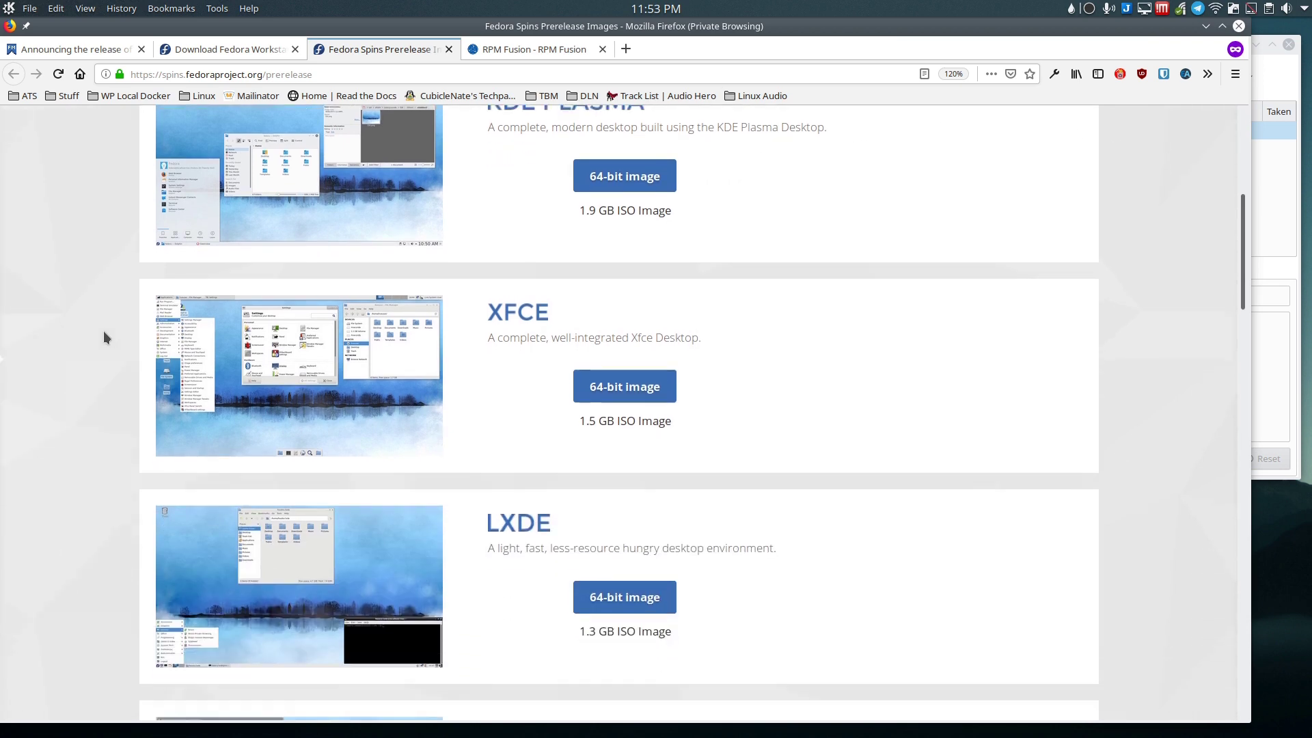
scroll(104, 331, down, 4)
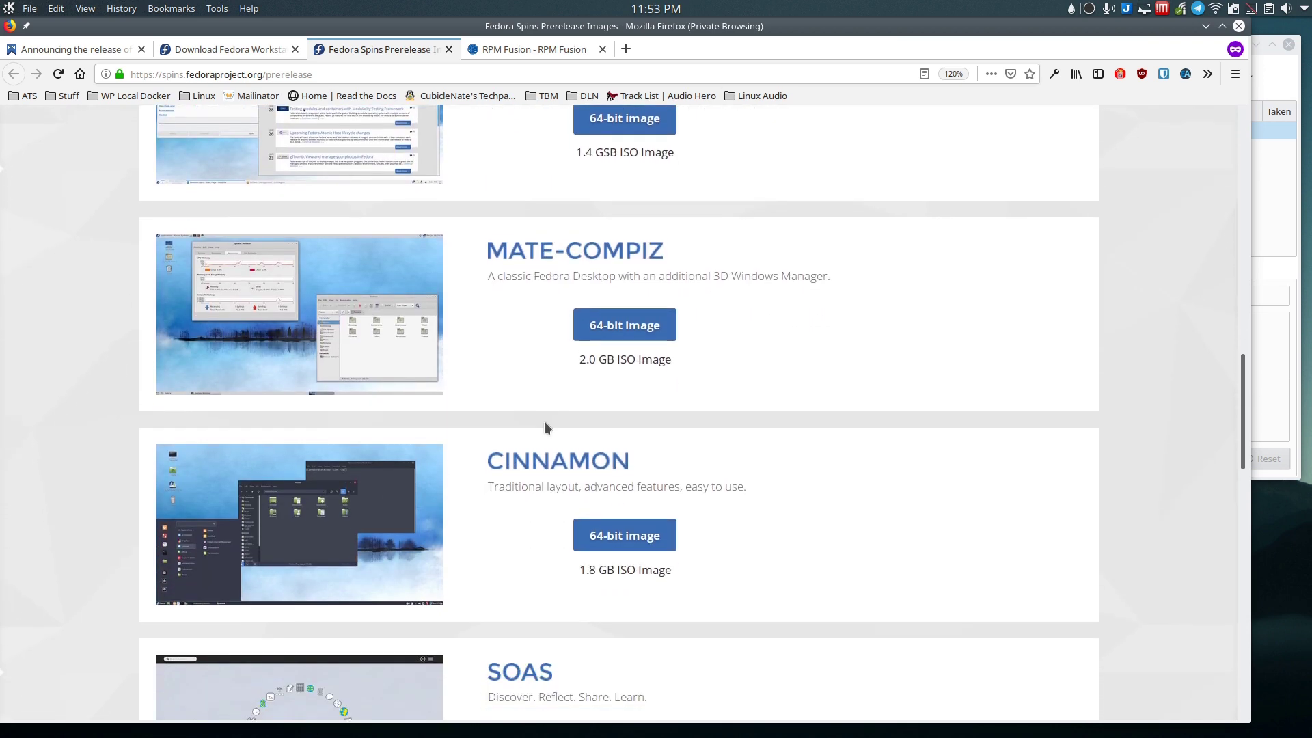
scroll(517, 458, down, 3)
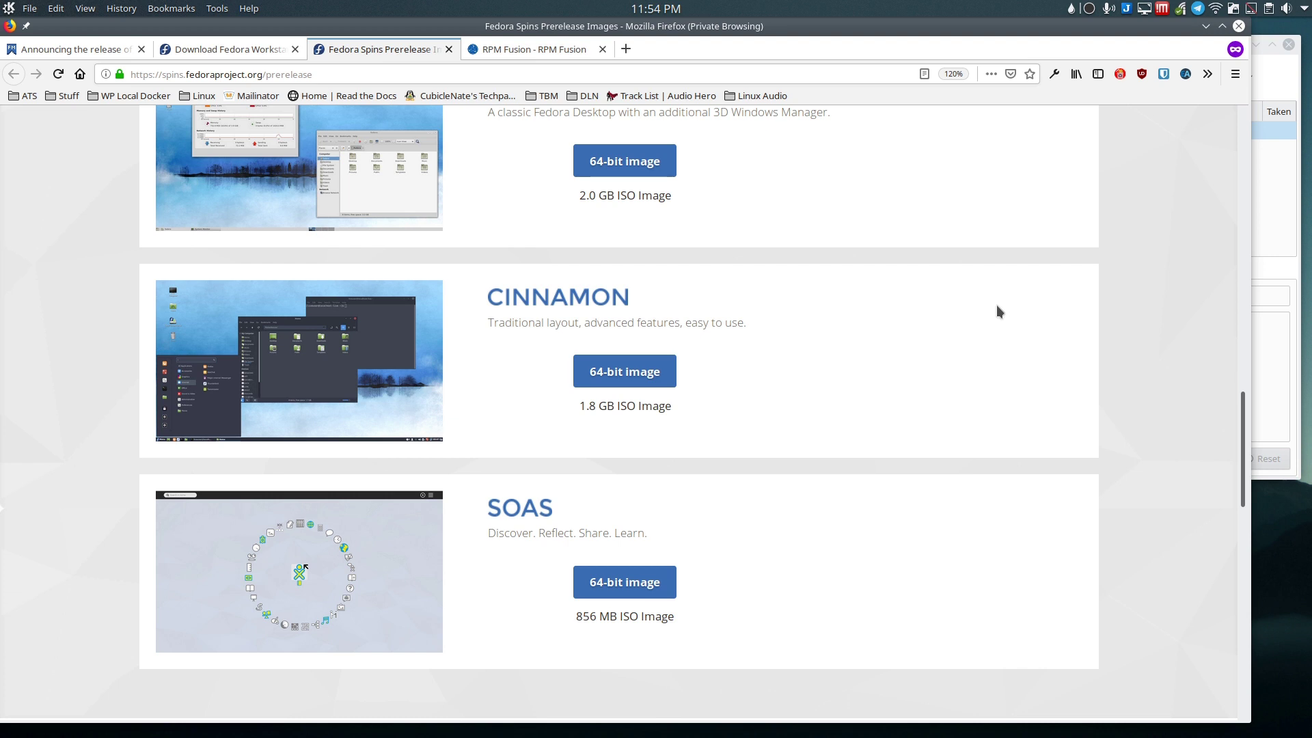
Step: Check the Fedora Workstation ISO downloads, return to the Spins tab, then bring VirtualBox Manager forward
click(198, 49)
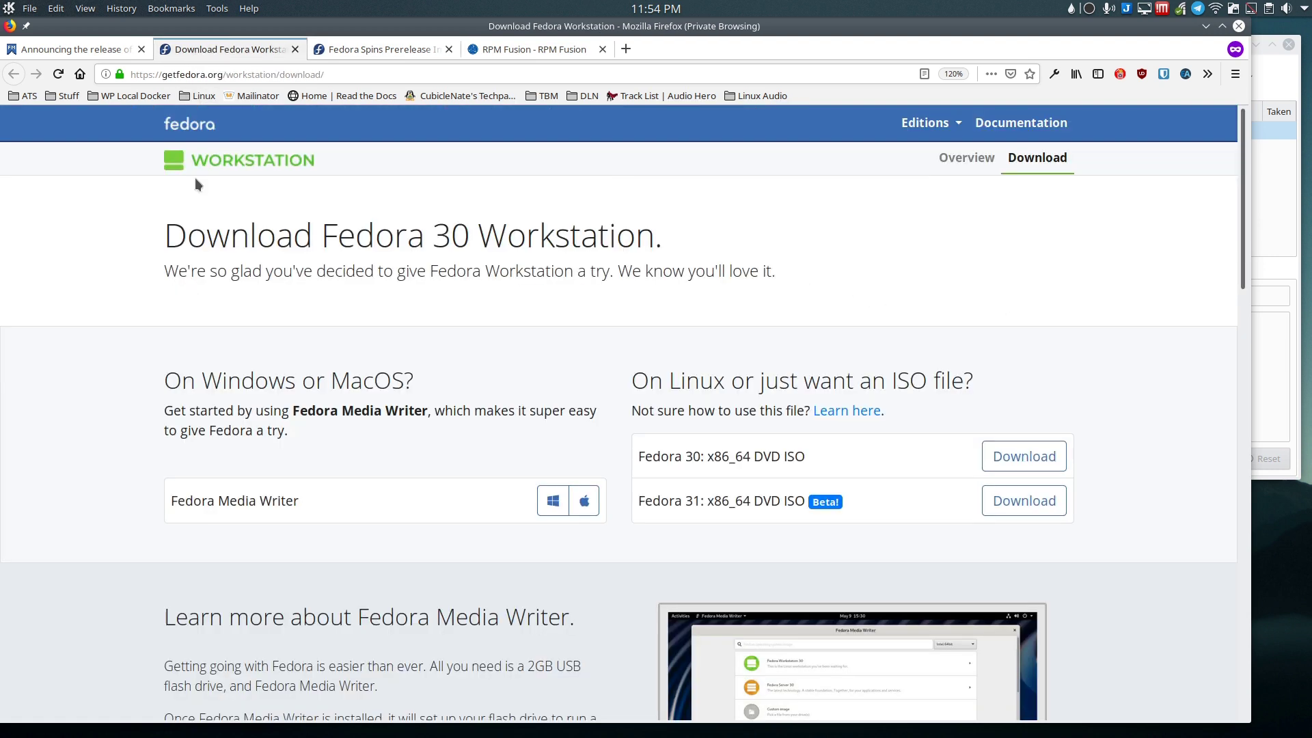
scroll(598, 298, down, 2)
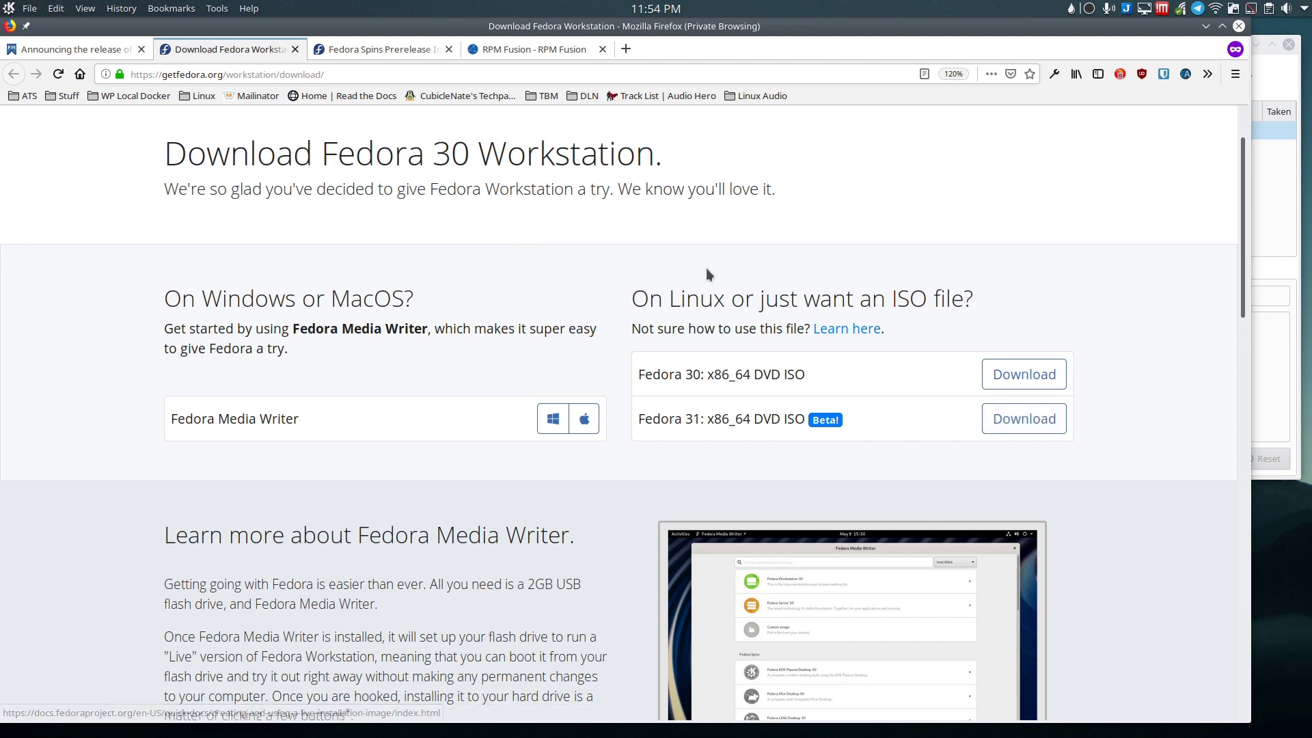
key(ctrl+Tab)
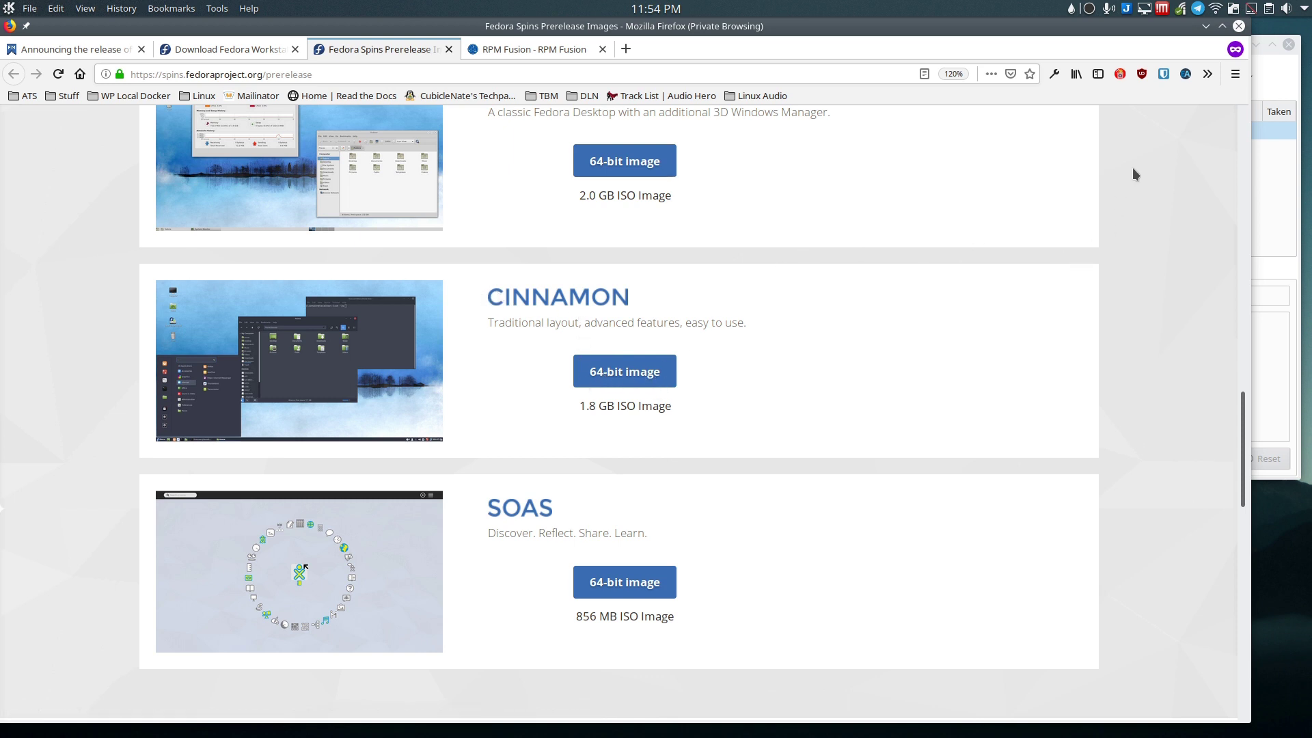
click(1280, 90)
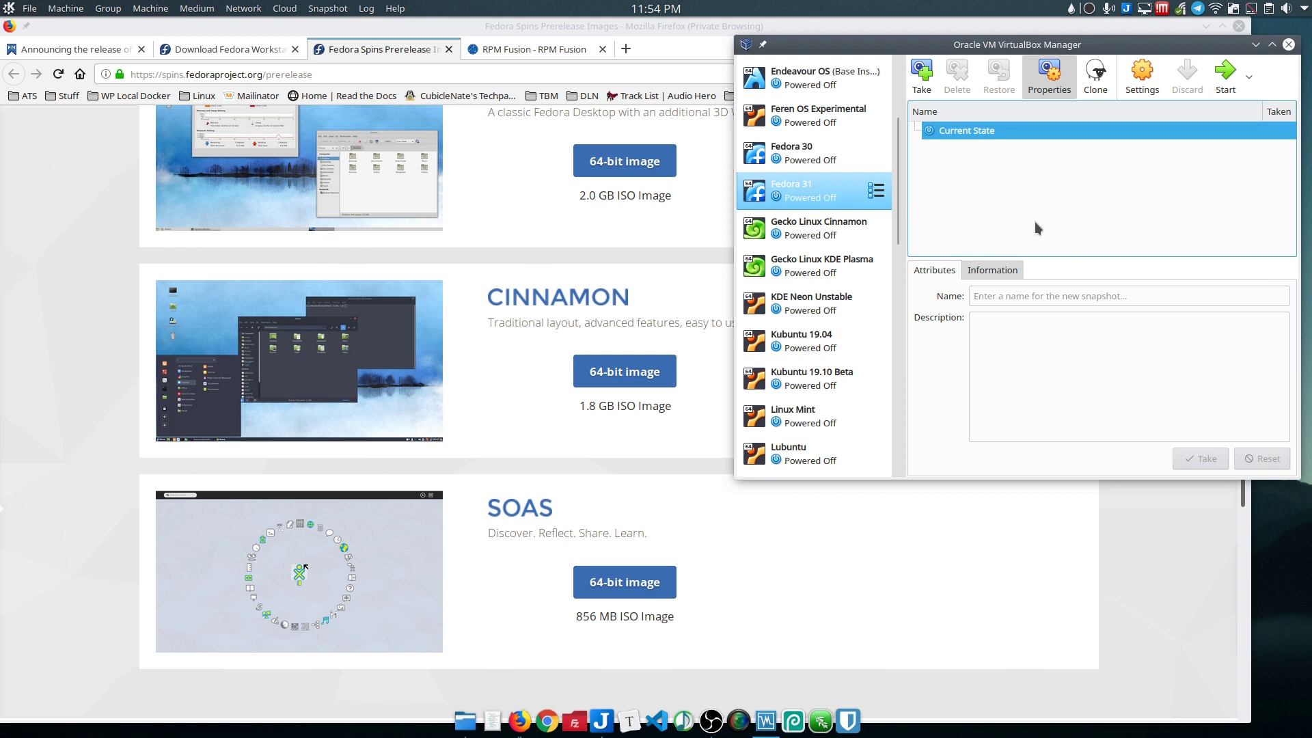
click(1142, 74)
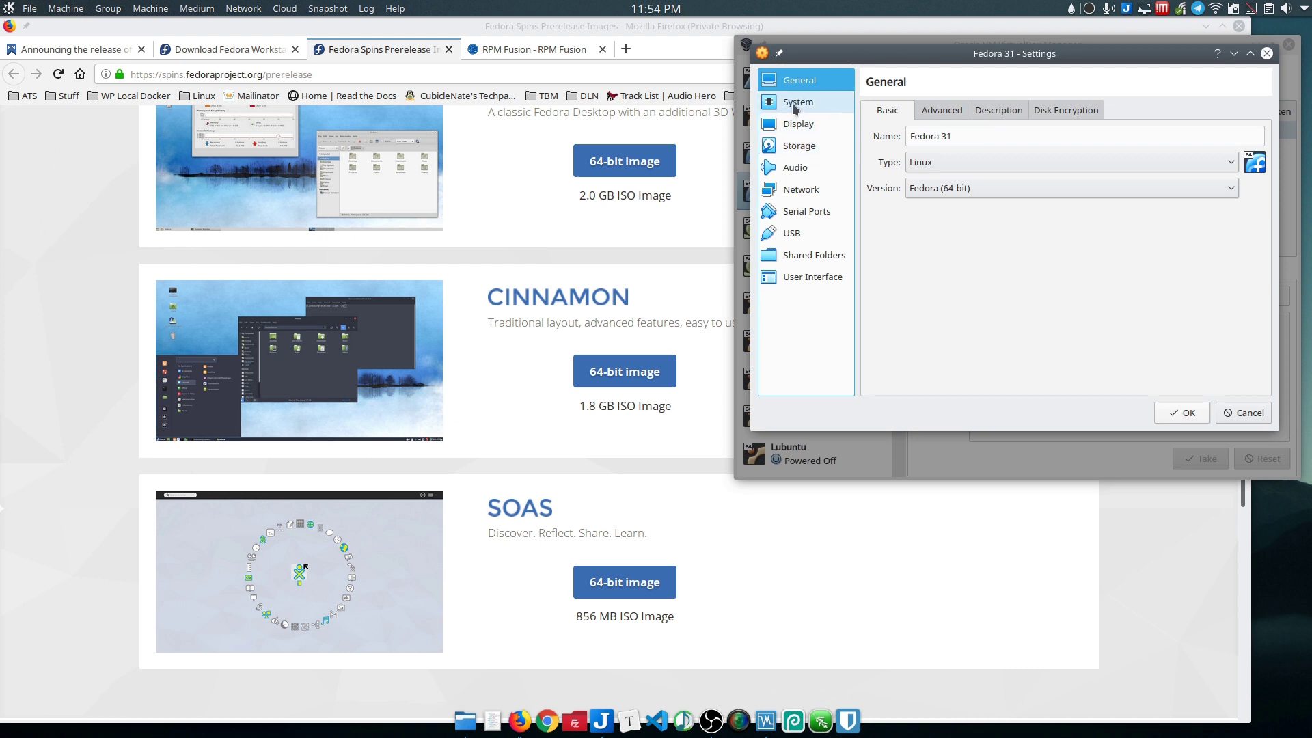
click(795, 104)
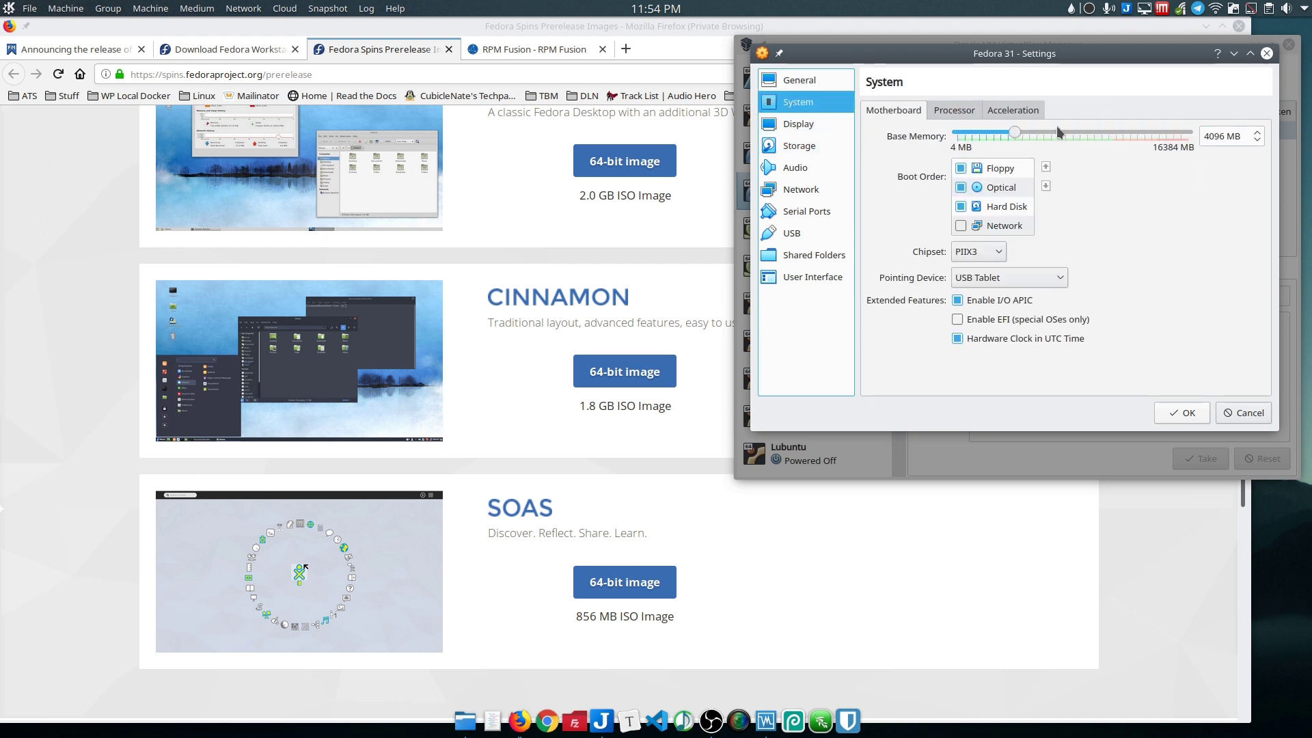
click(954, 110)
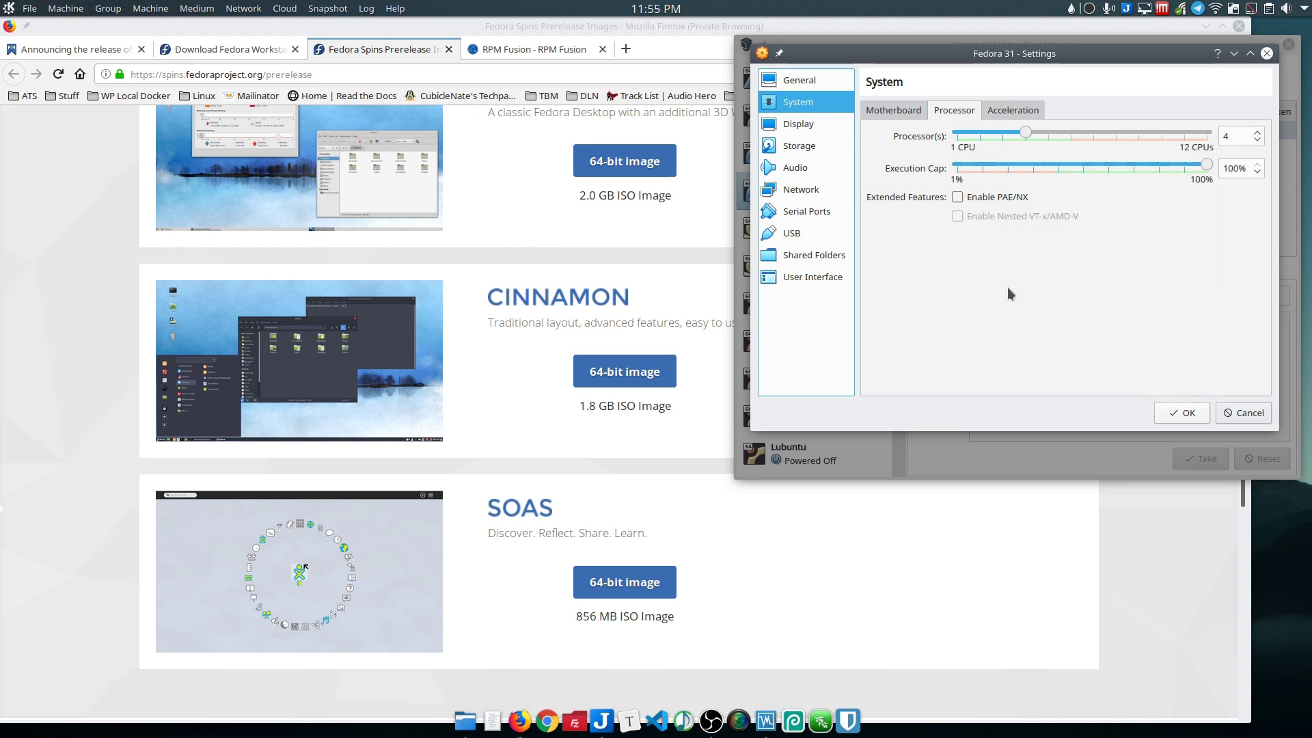
click(800, 128)
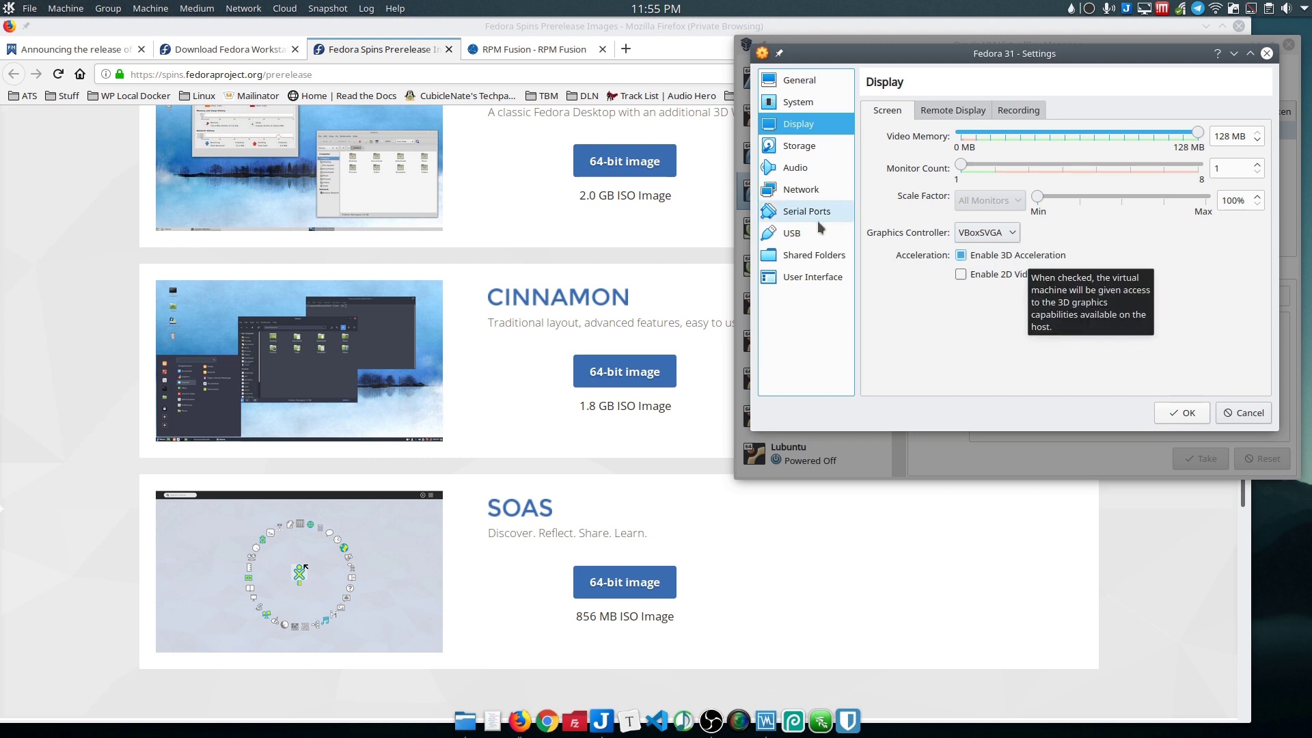
click(800, 145)
click(913, 145)
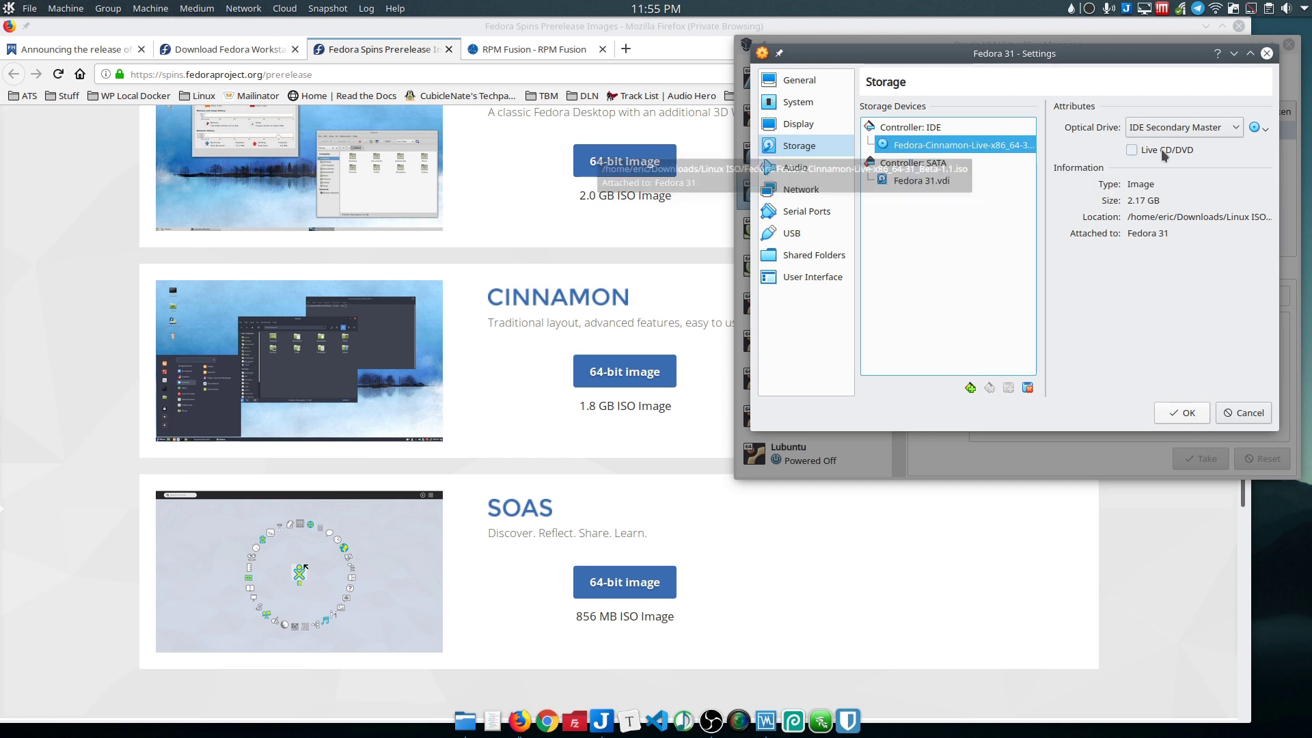
click(1182, 412)
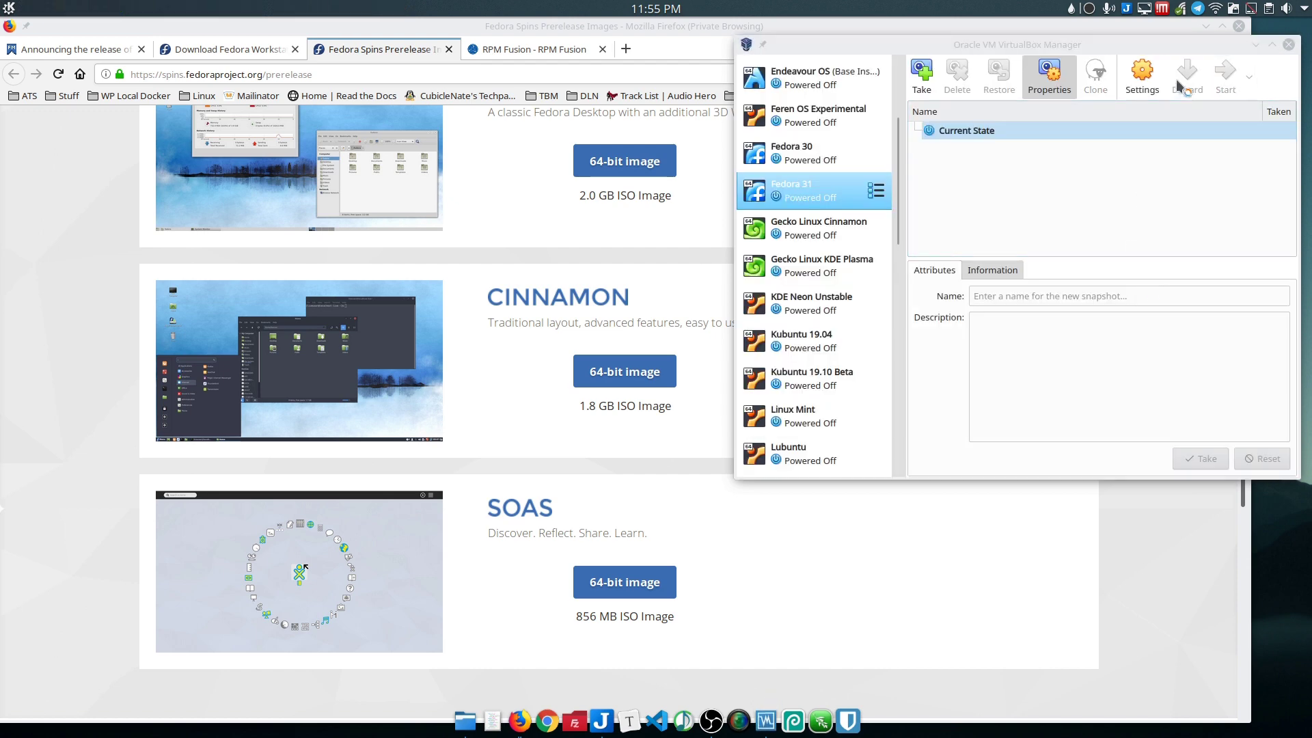
Step: Start the Fedora 31 VM and boot the 'Start Fedora-Cinnamon-Live 31_Beta' entry
click(1226, 75)
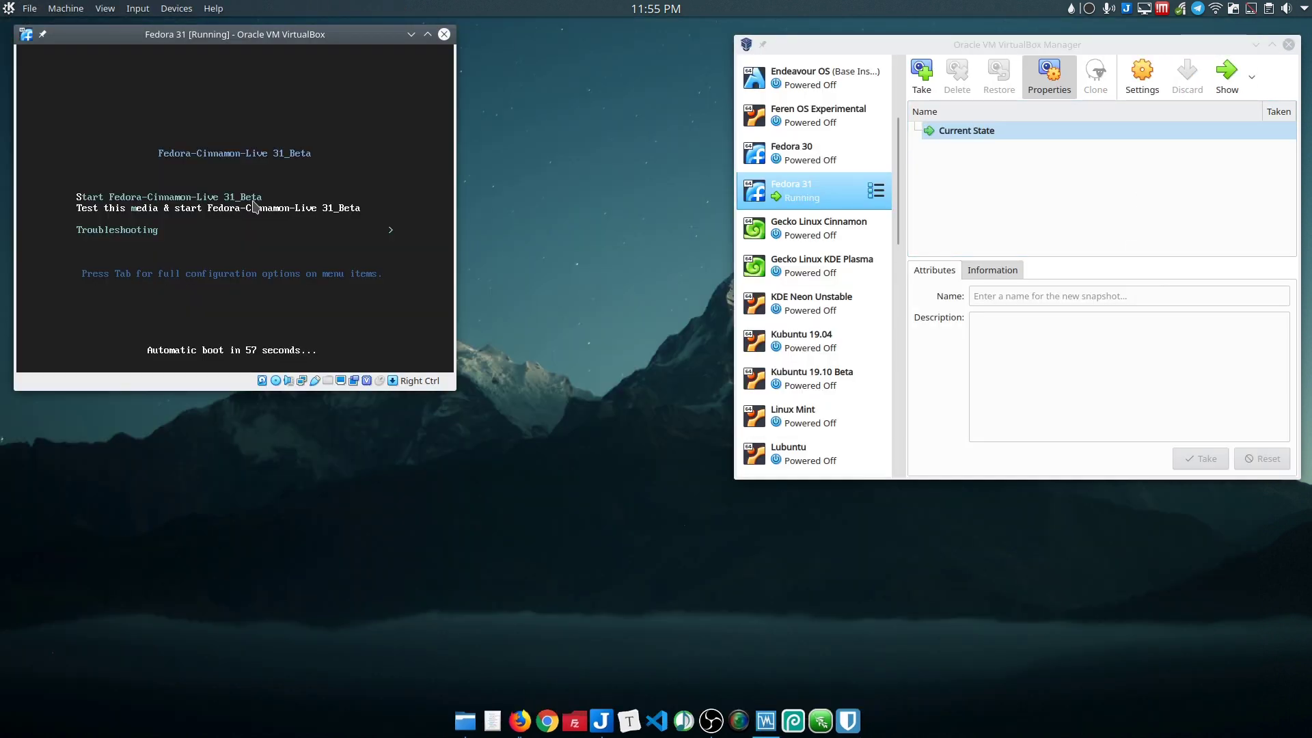
key(Up)
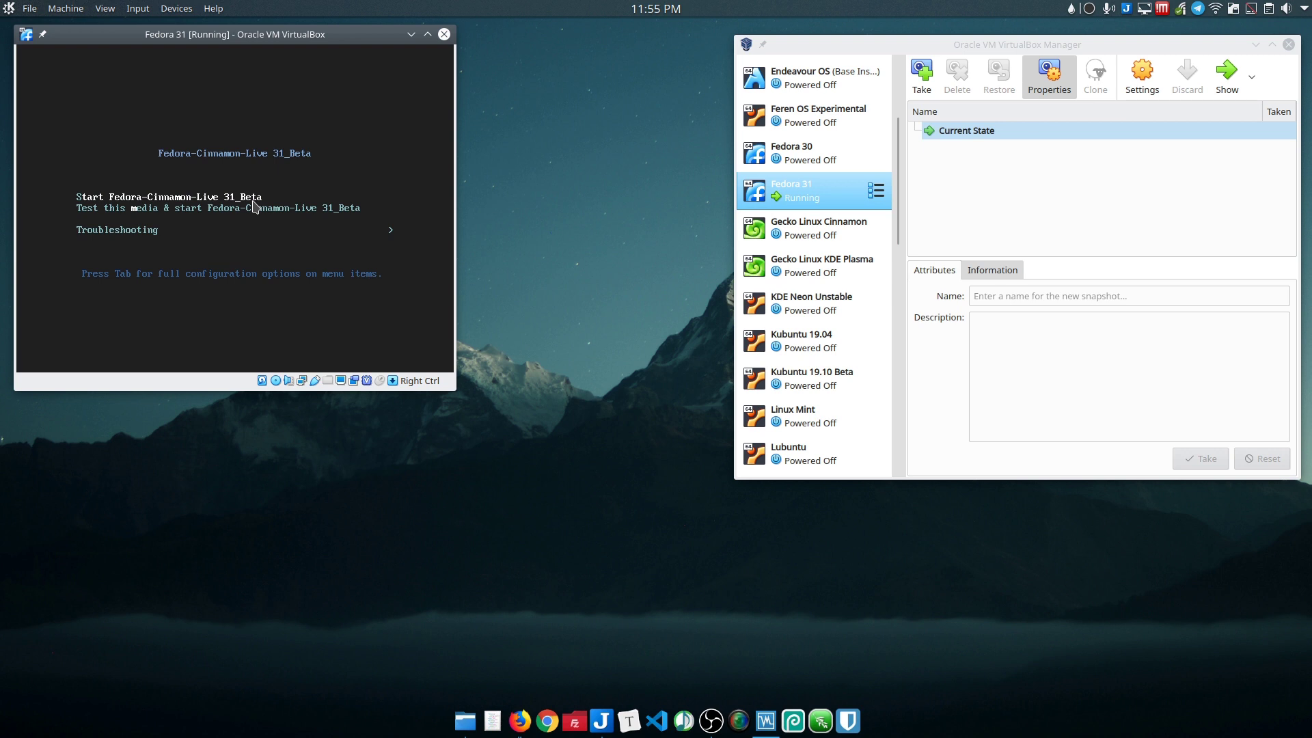
key(Down)
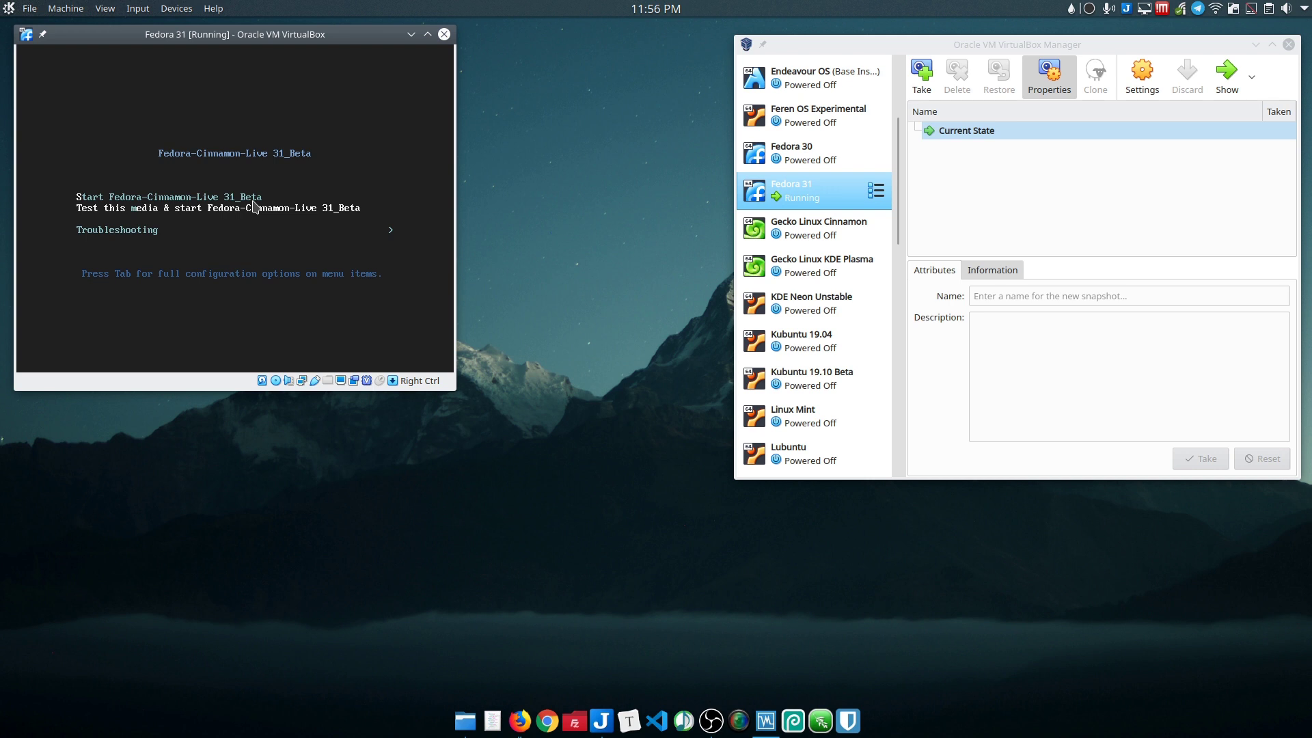
key(Up)
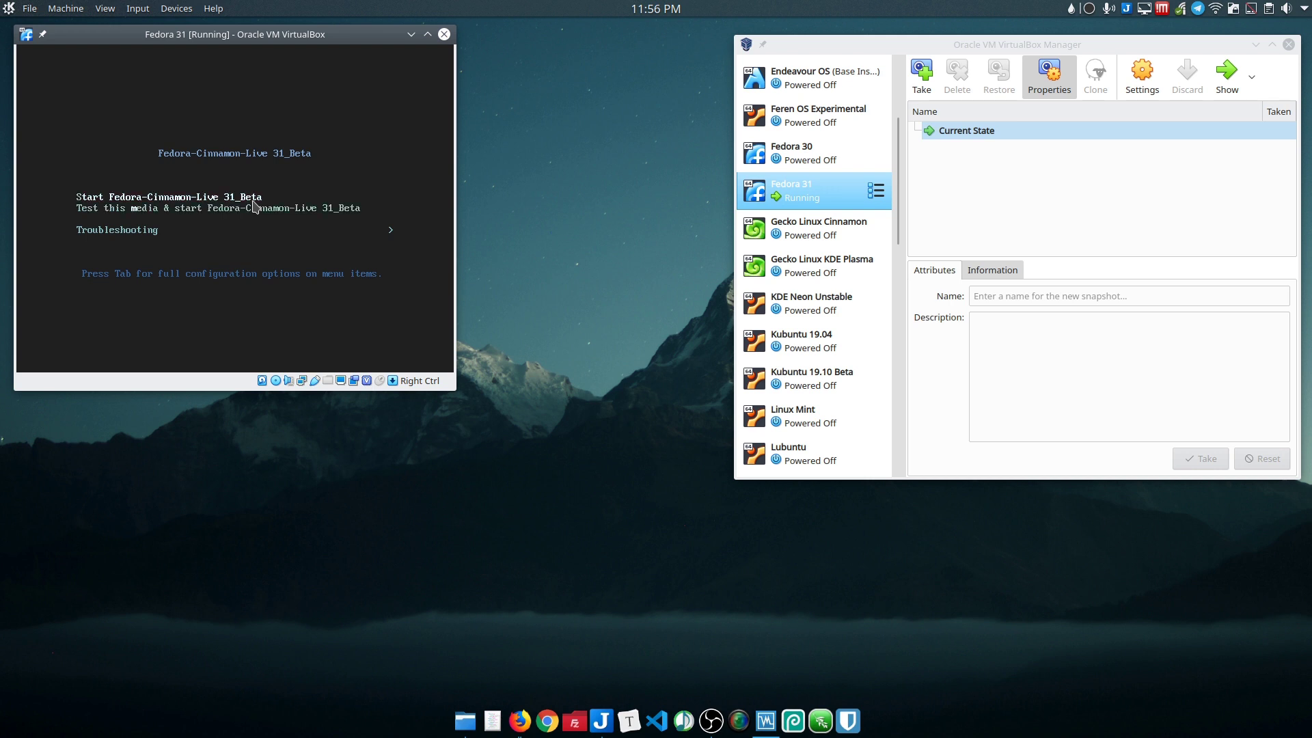
key(Return)
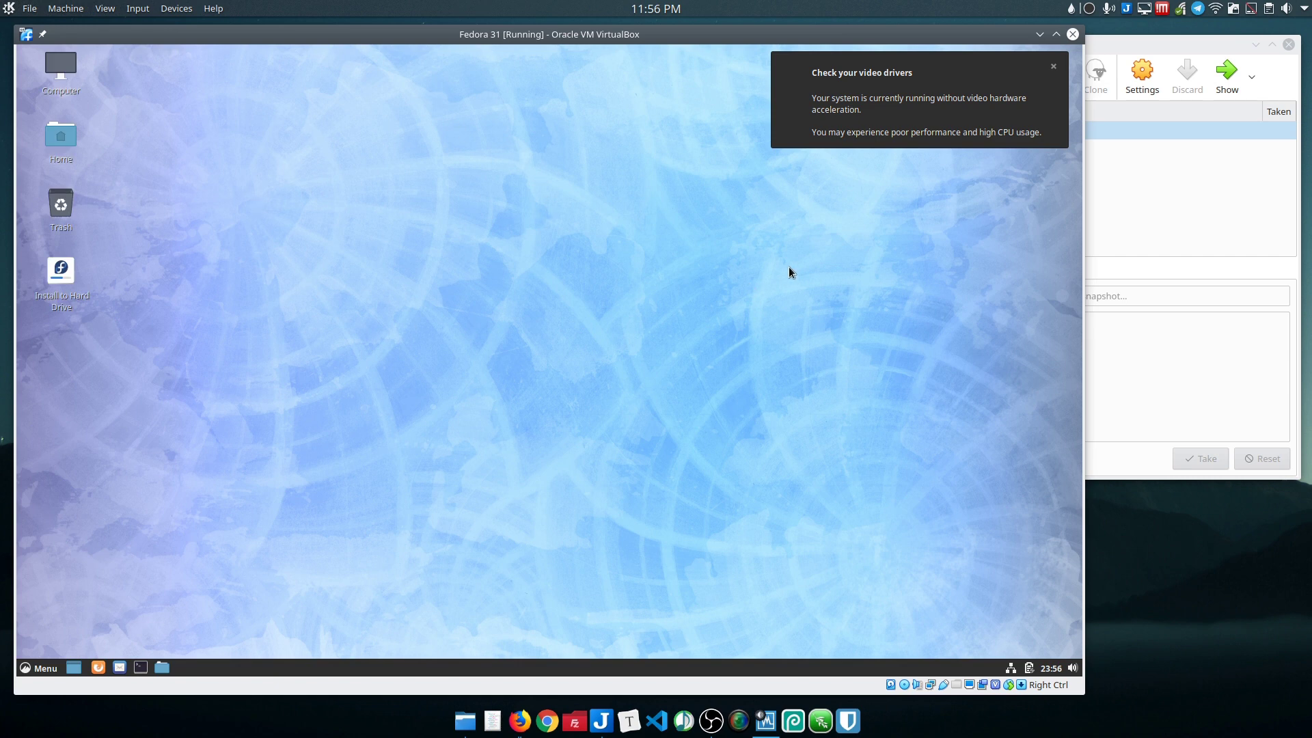
Step: Dismiss the video-driver warning and launch System Settings from the Cinnamon menu
click(1053, 66)
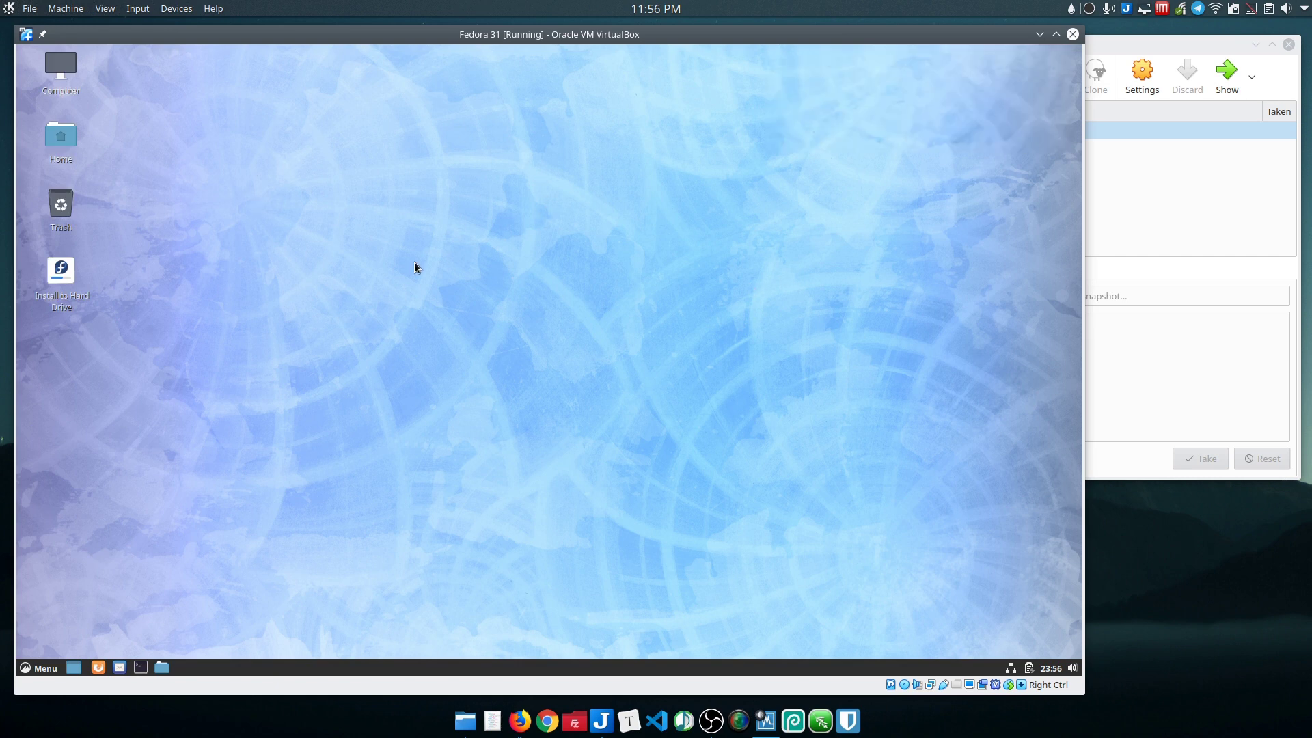
click(38, 669)
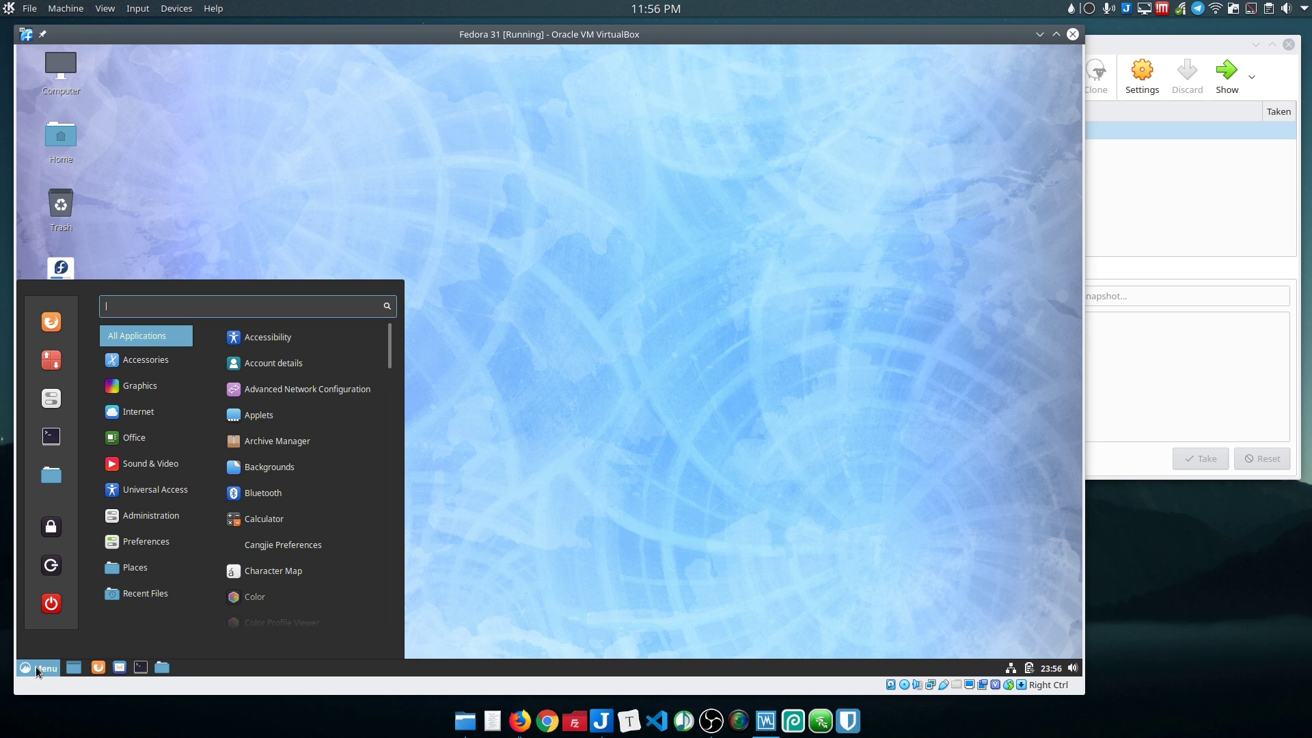
click(643, 394)
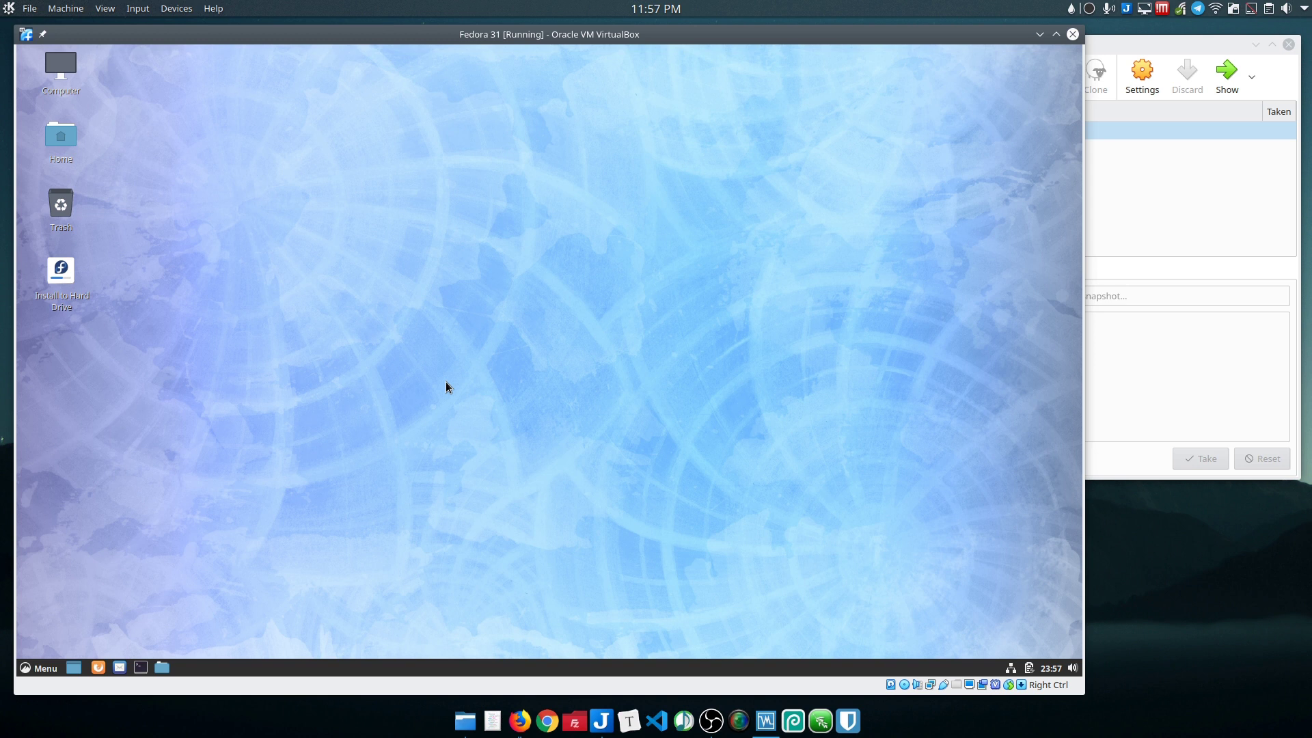
click(39, 668)
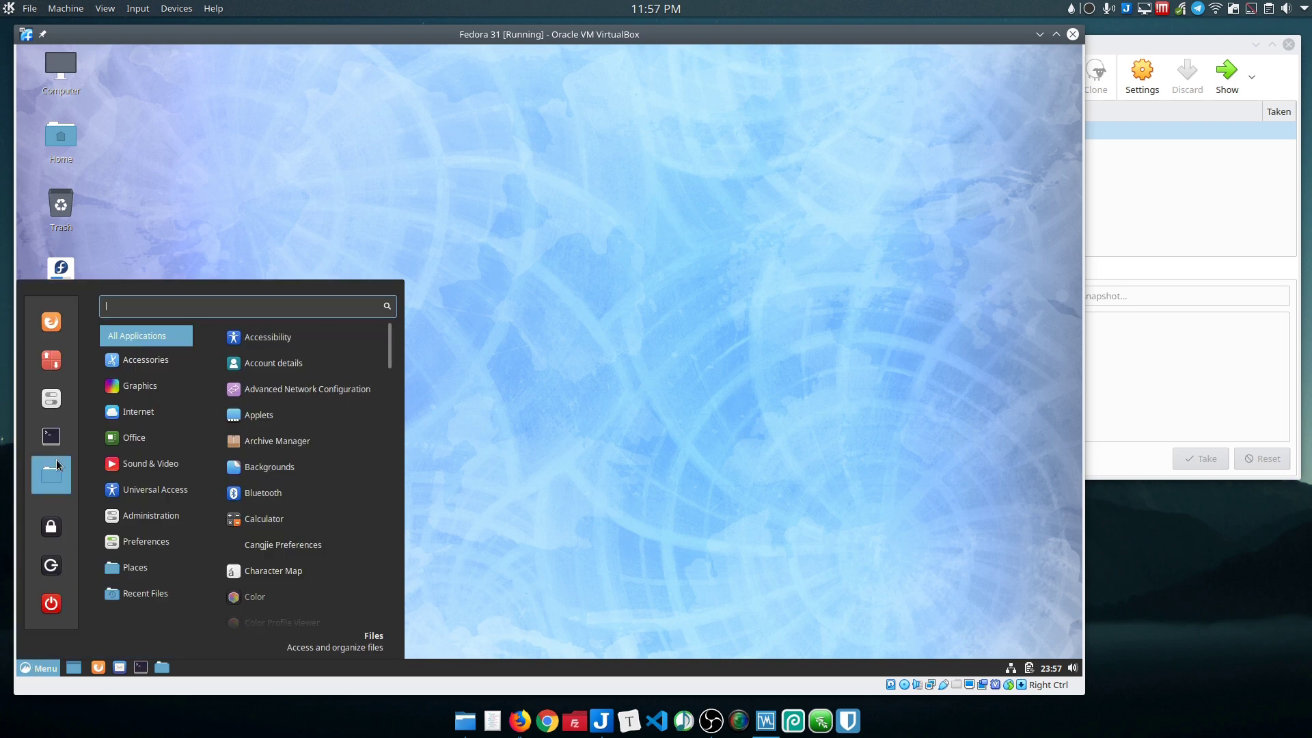
click(43, 388)
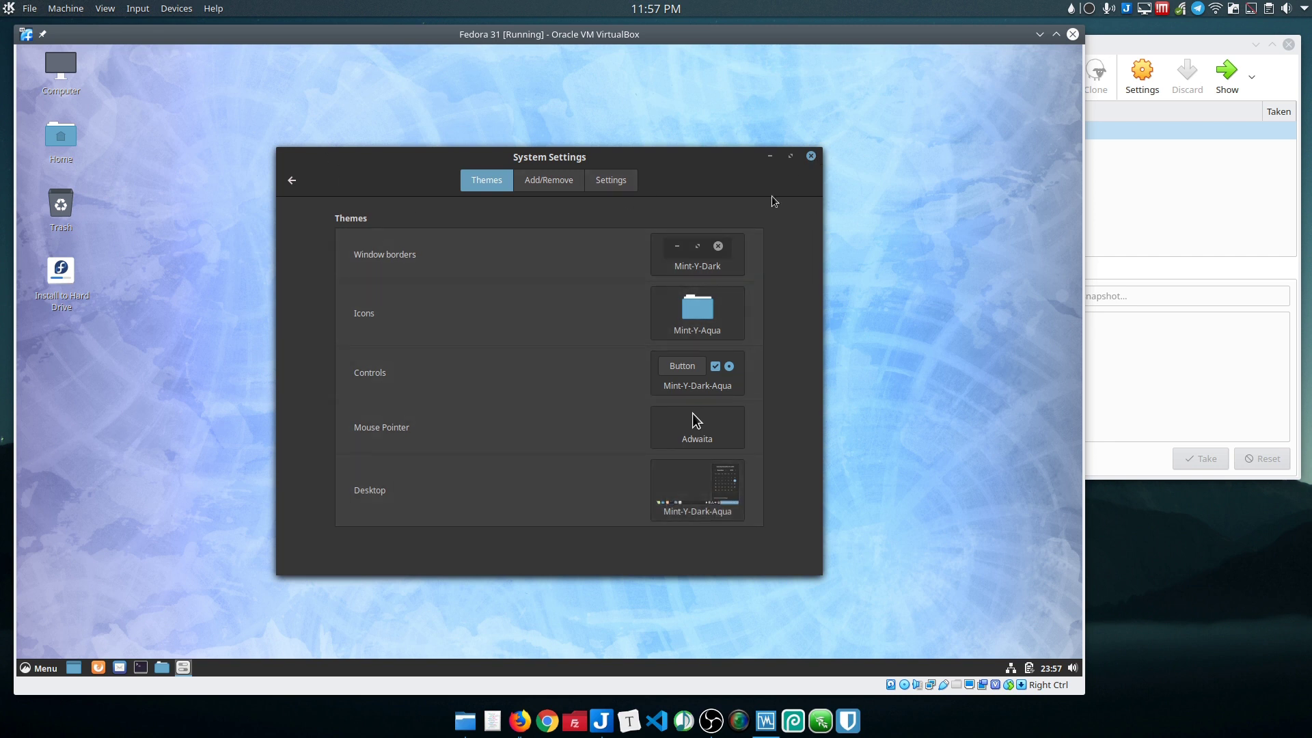
Step: Close the System Settings window
click(811, 156)
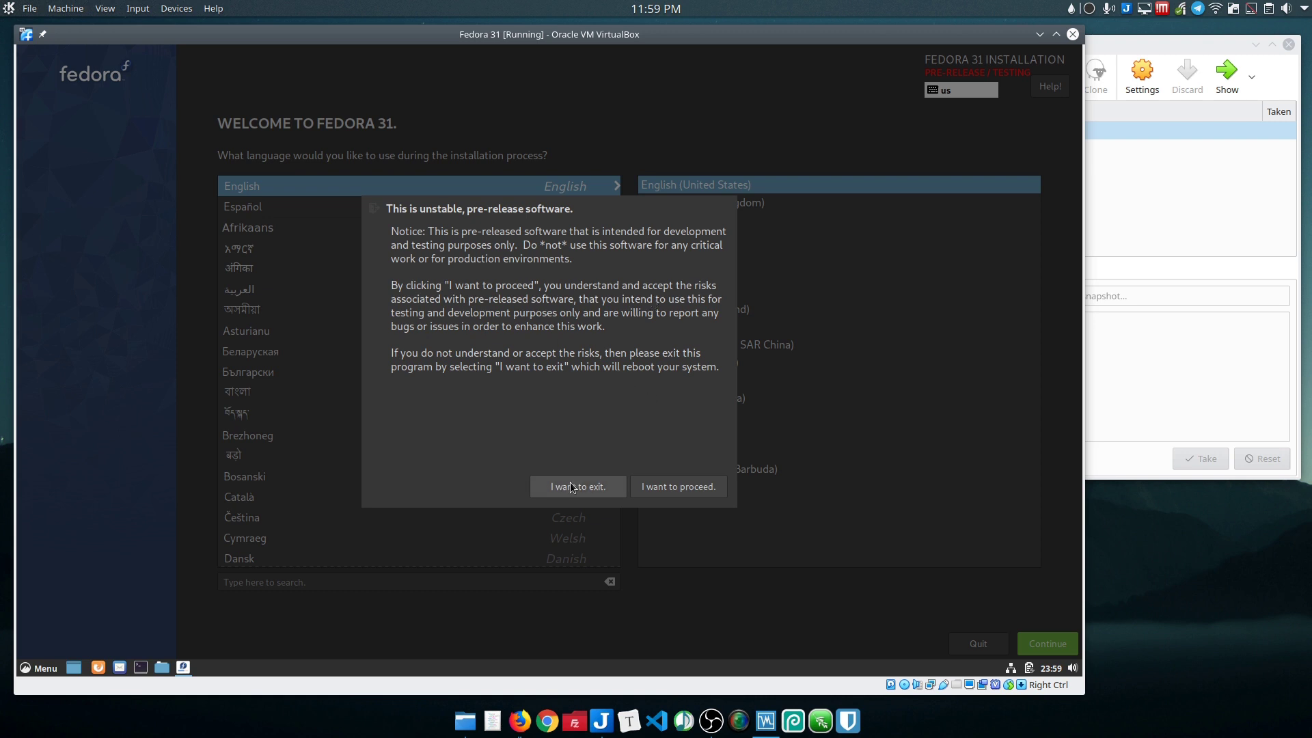
Step: Accept the pre-release warning, keep English, choose Custom storage, and expand the Fedora Linux 31 partitions
click(659, 488)
key(Return)
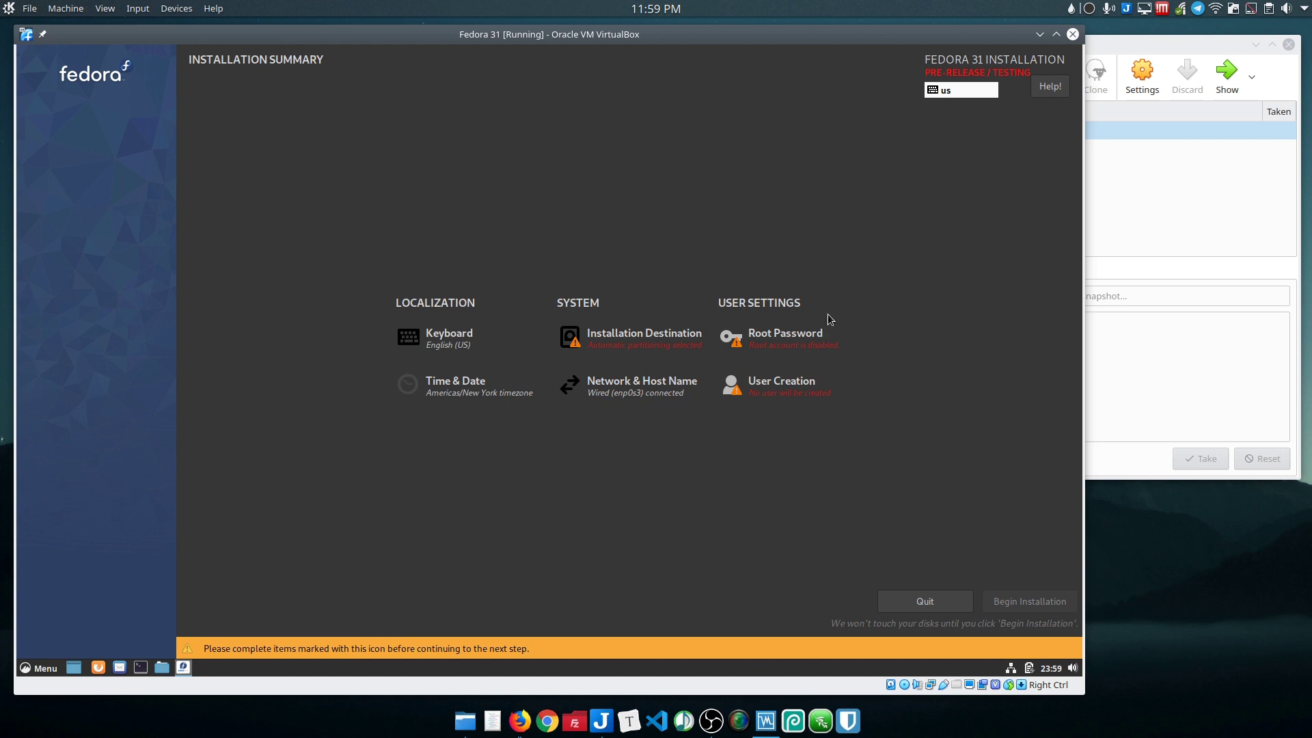
click(611, 338)
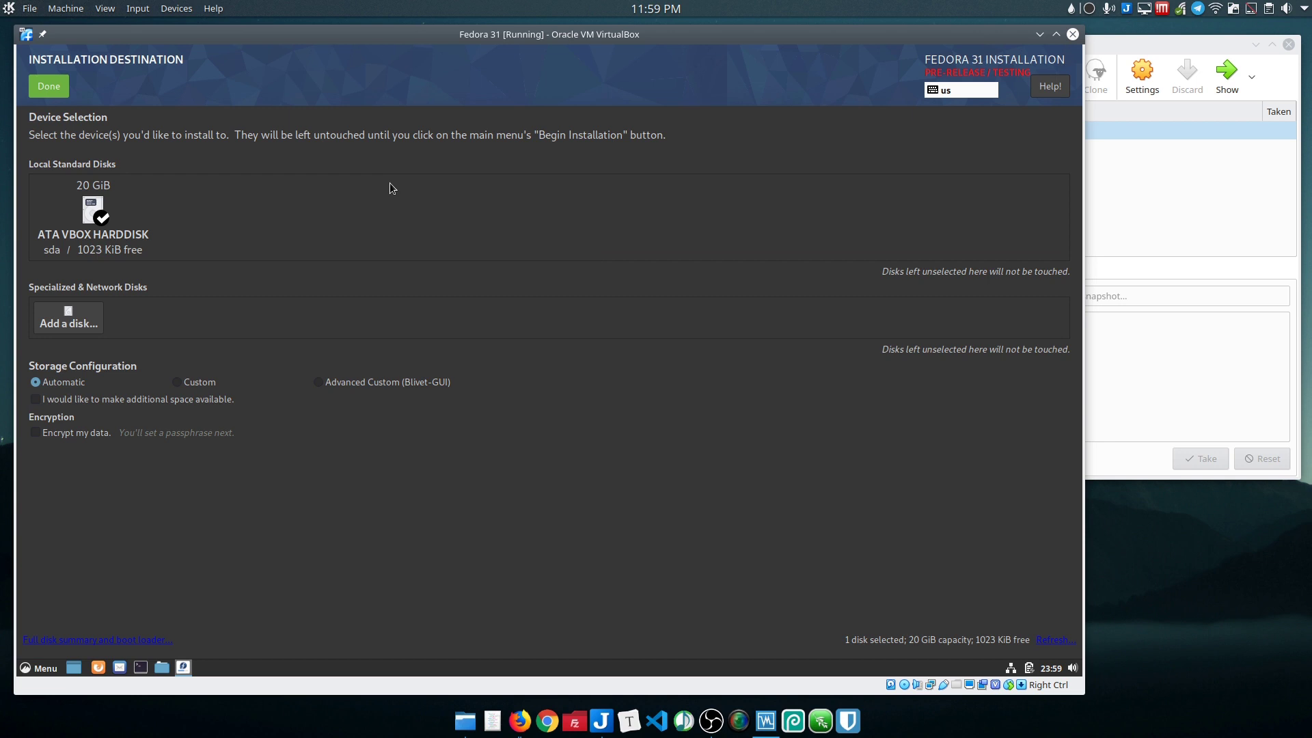
click(184, 384)
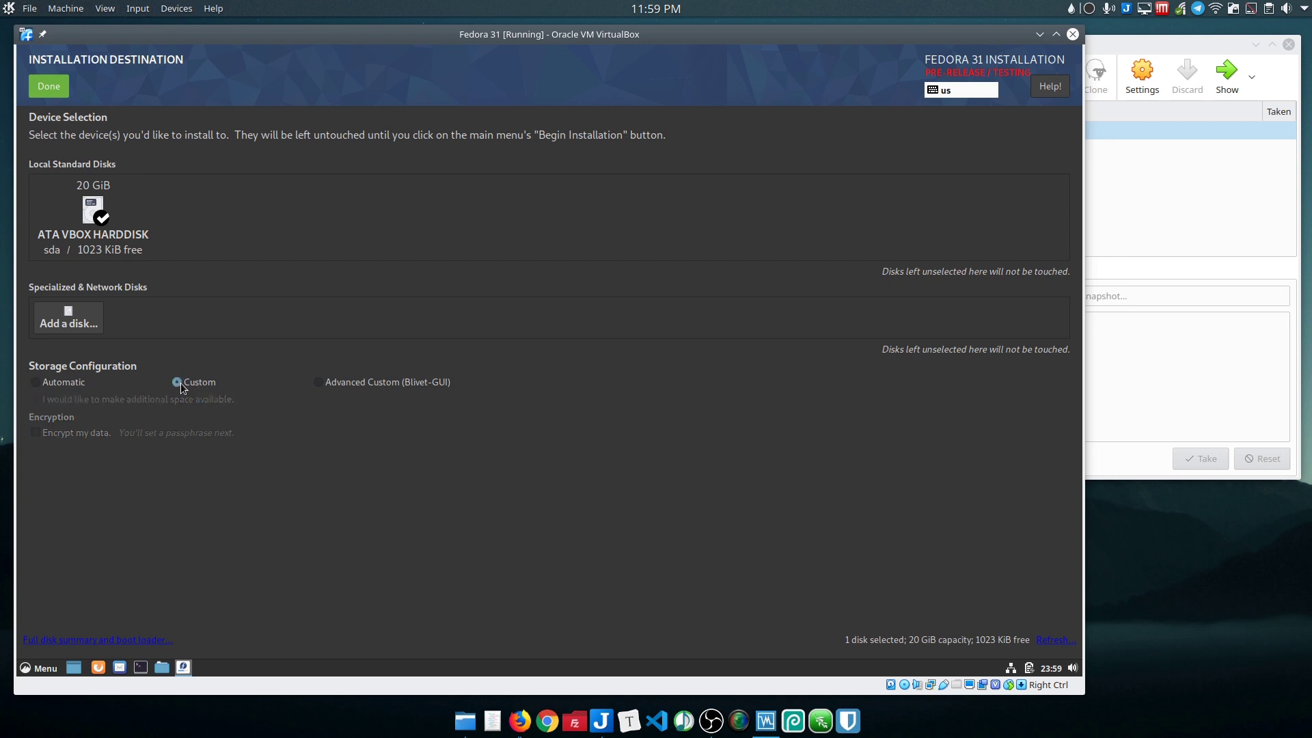
click(36, 90)
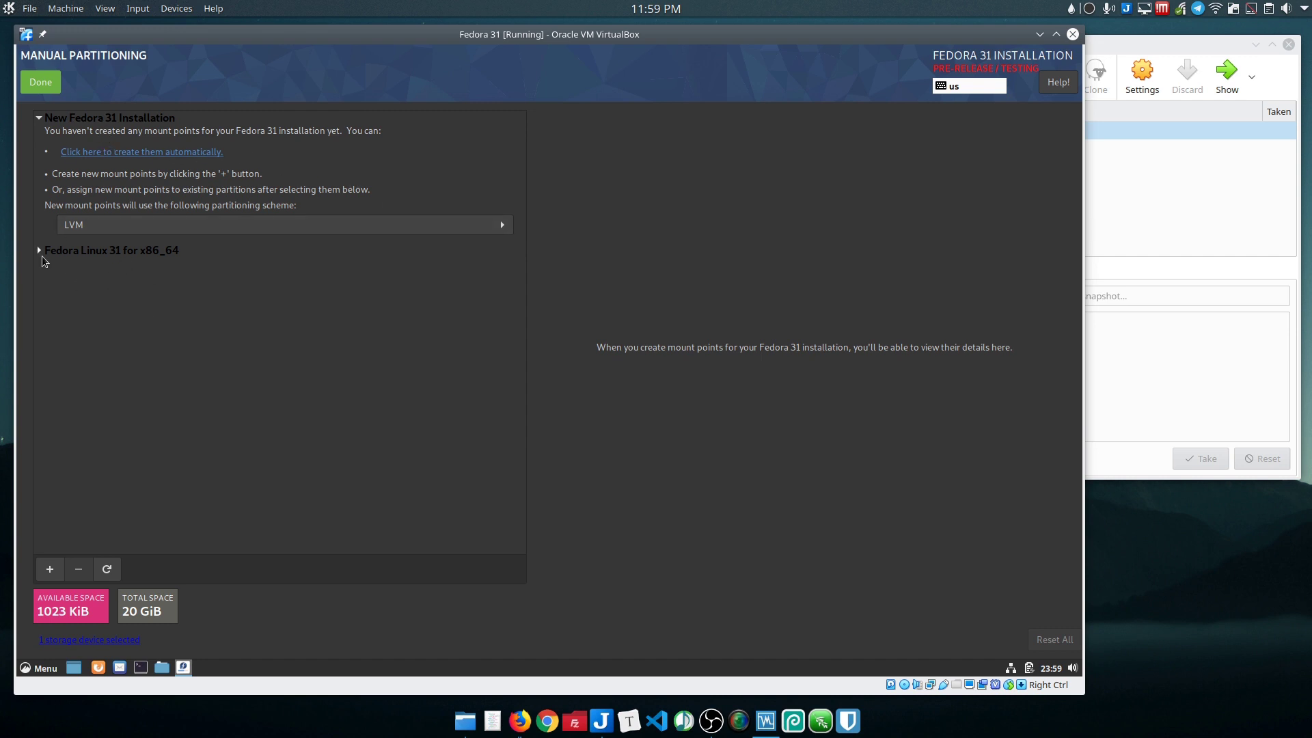
click(41, 257)
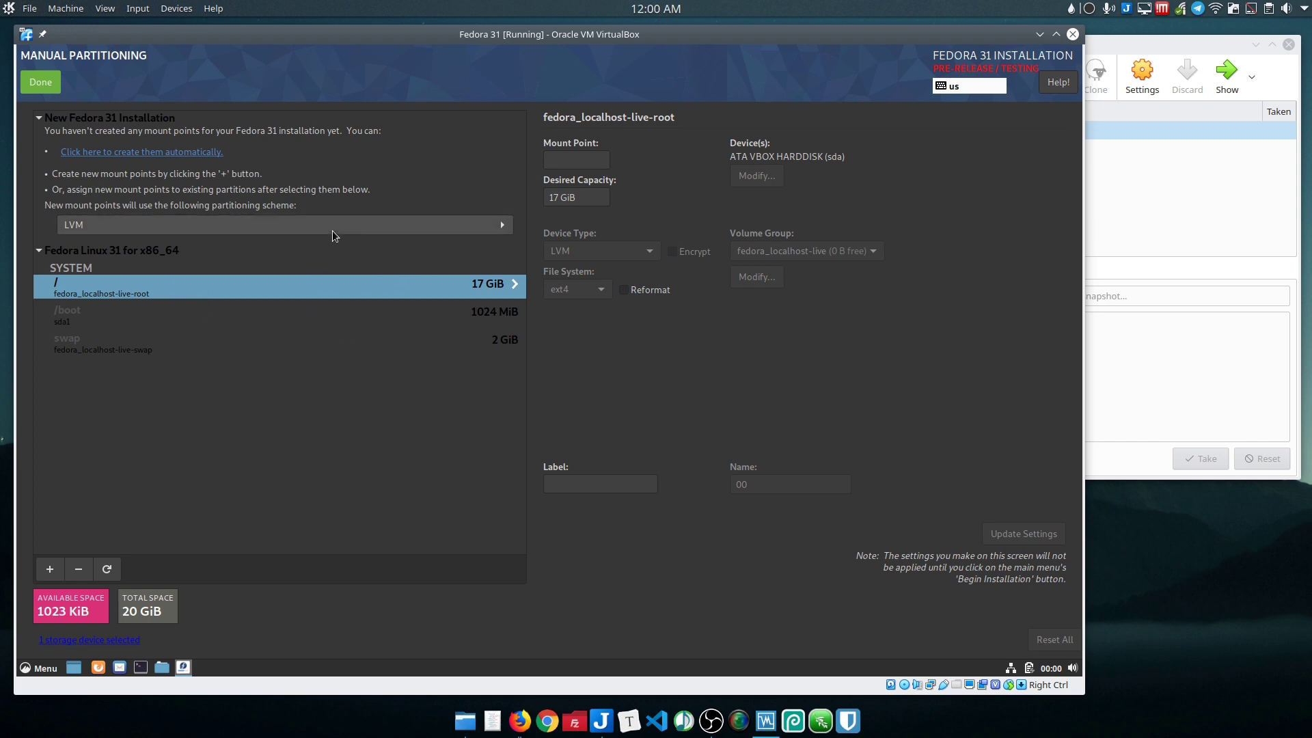
Step: Set Controls to Mint-Y-Aqua and Window borders to Mint-Y in Themes, then close settings
click(30, 669)
click(436, 324)
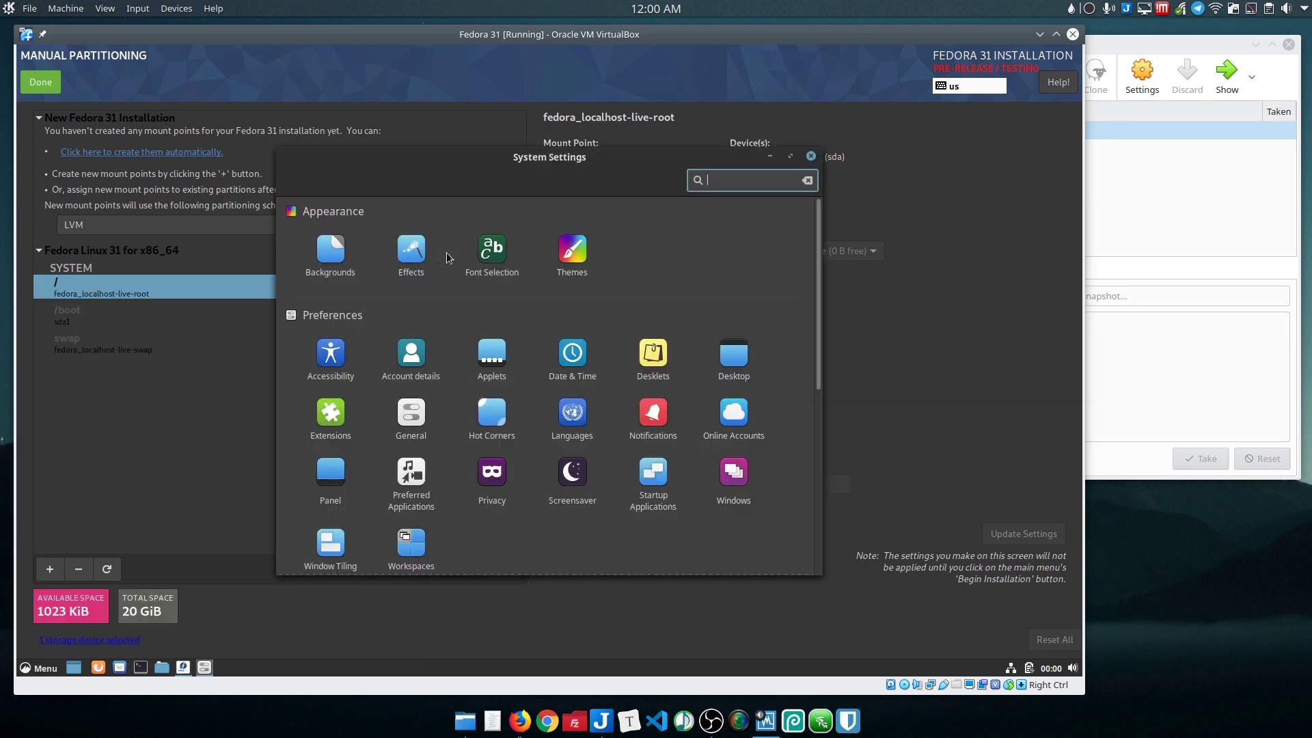
click(571, 254)
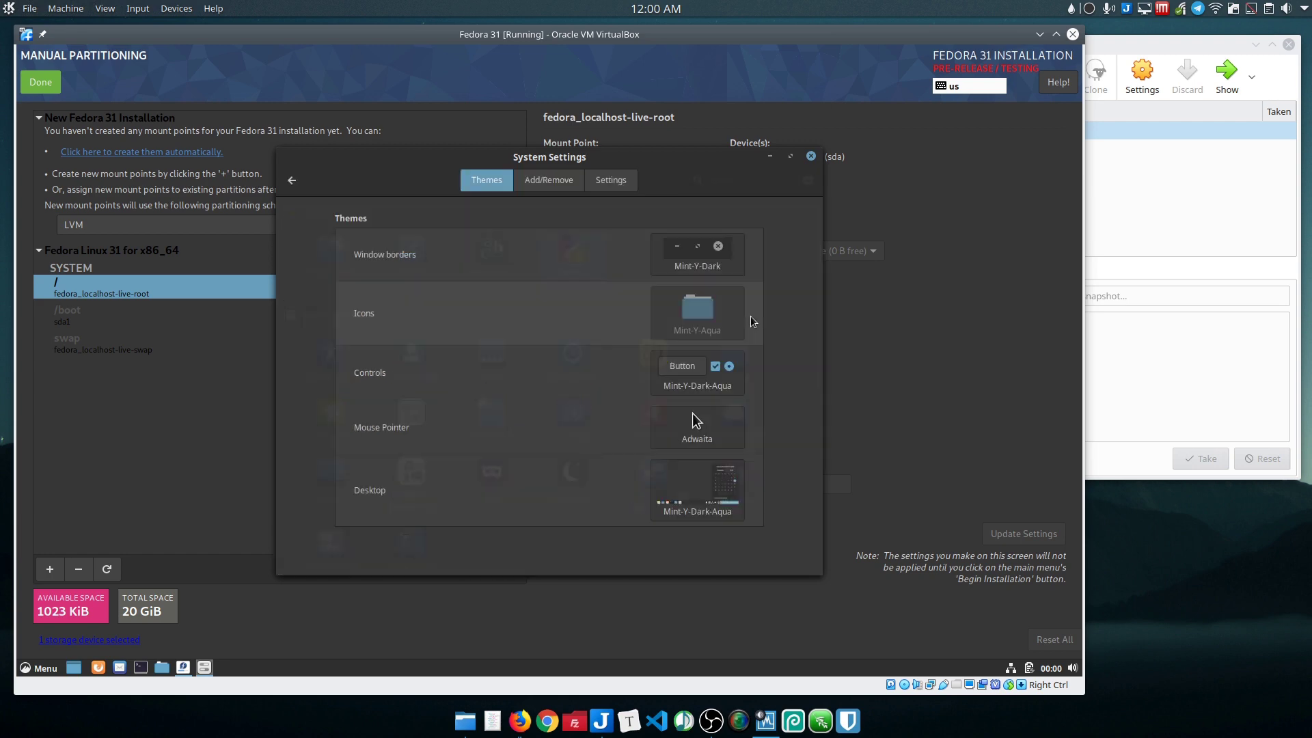
click(713, 374)
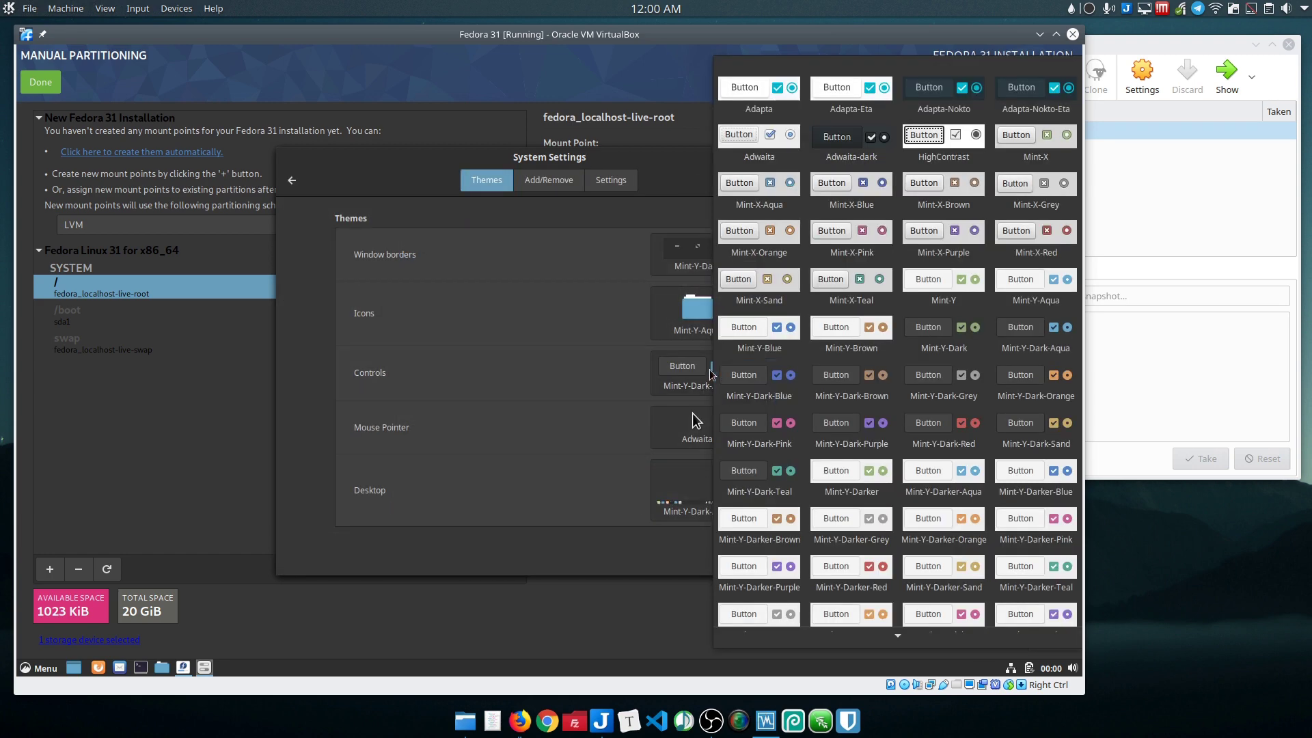
click(1036, 287)
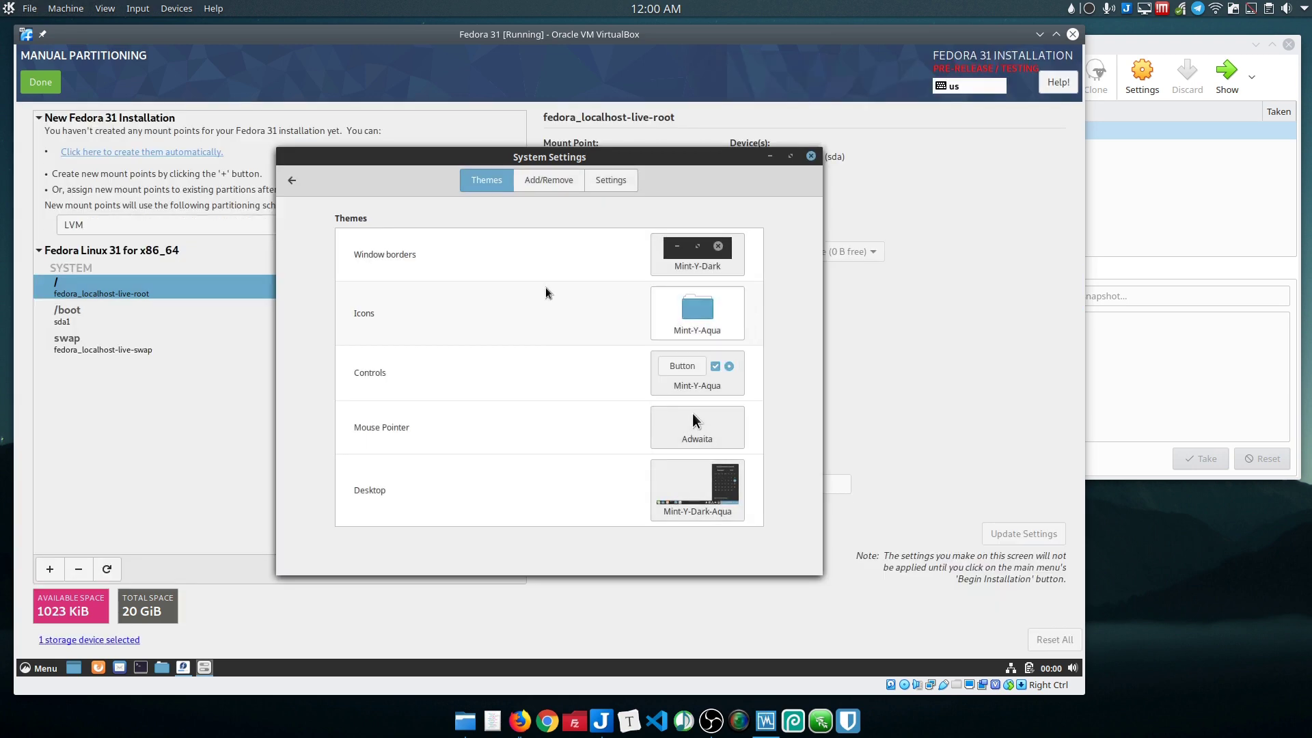
click(653, 266)
click(765, 302)
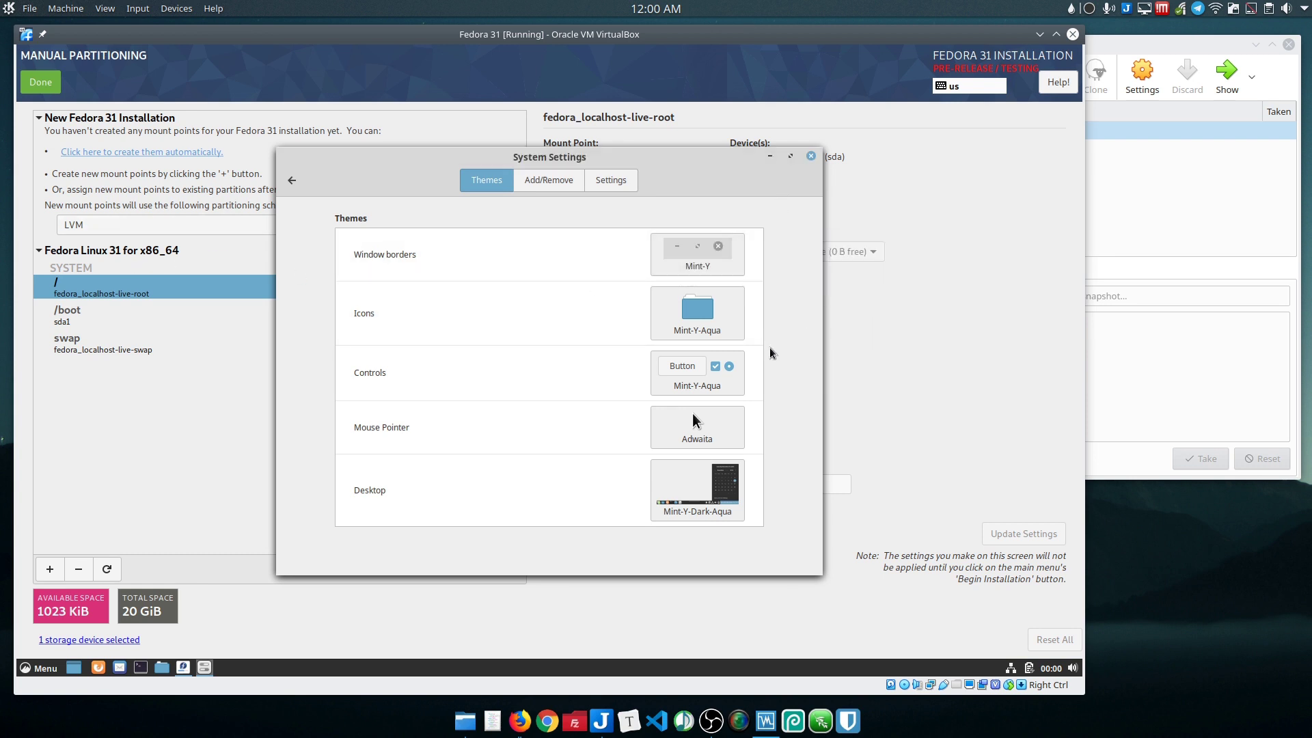
click(812, 156)
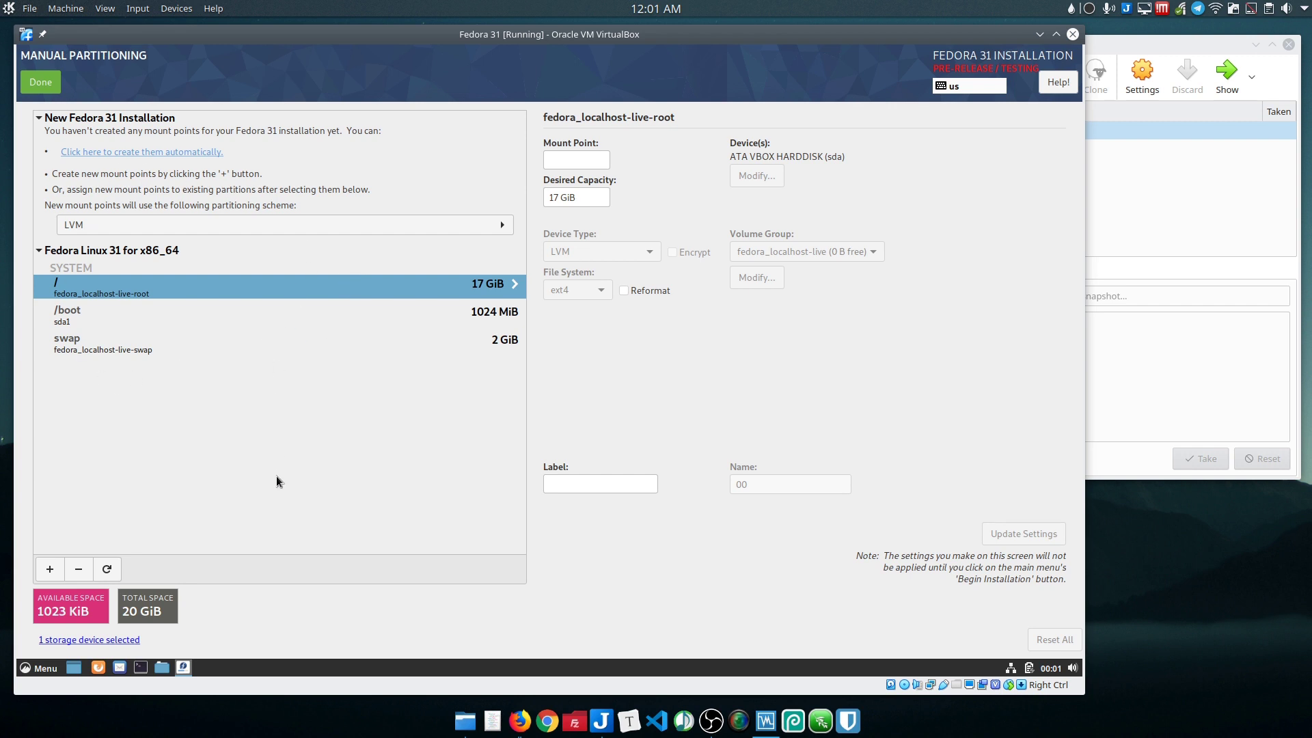
Step: Delete the existing Fedora Linux 31 partitions and the leftover ext4 sda1 partition
click(79, 570)
click(691, 375)
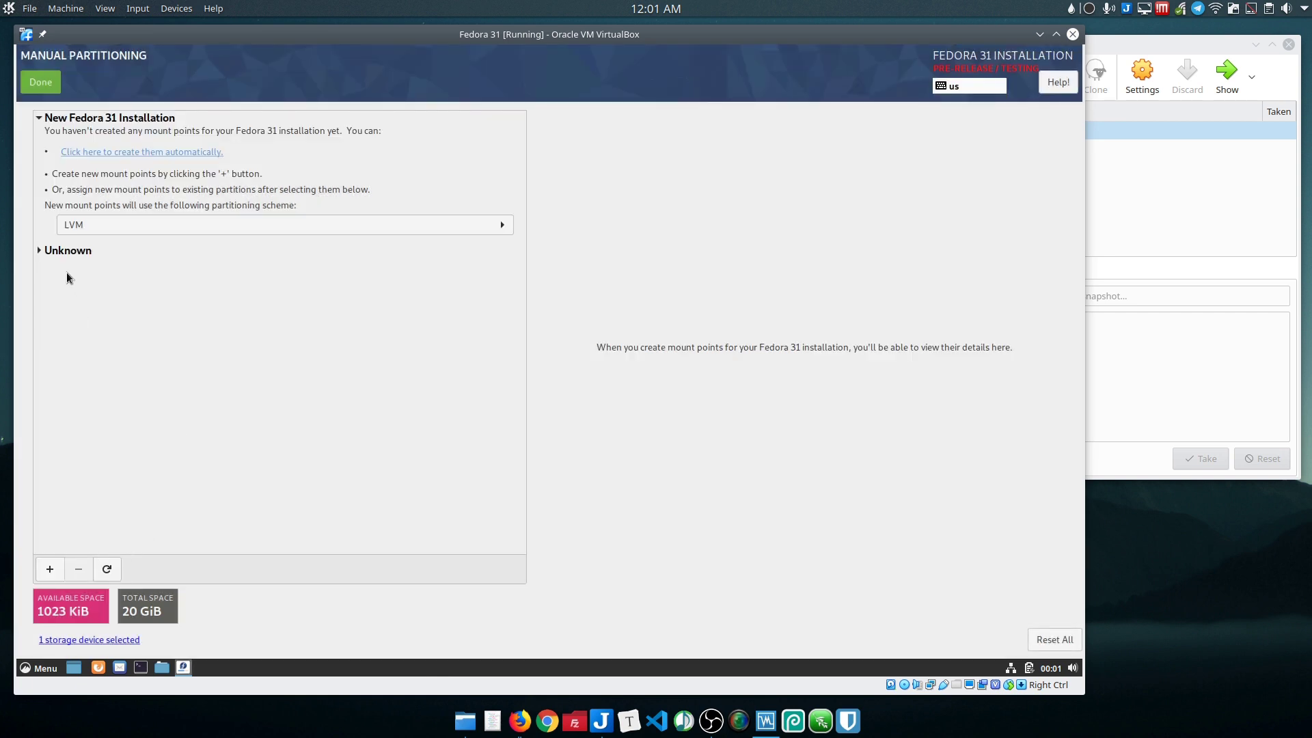
click(48, 252)
click(60, 294)
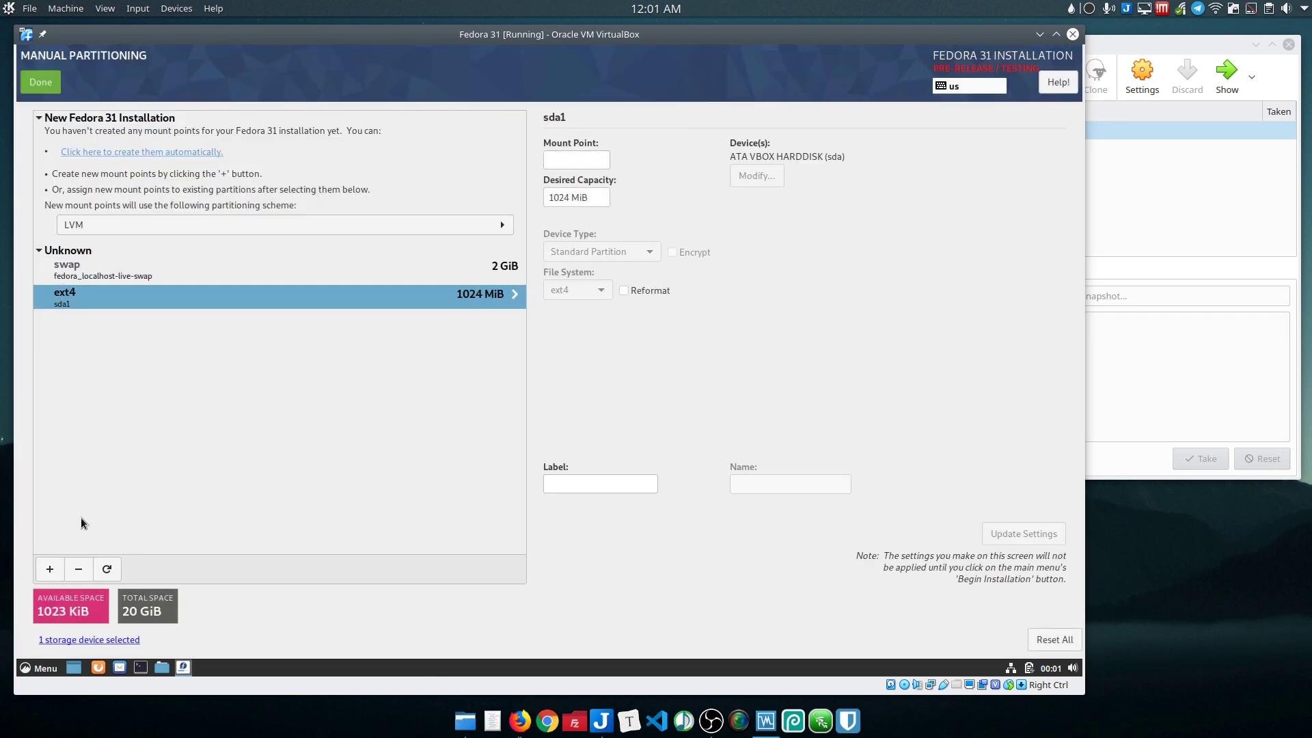
click(80, 569)
click(638, 367)
Step: Delete the remaining swap partition from the Unknown group
click(62, 252)
click(62, 252)
click(65, 252)
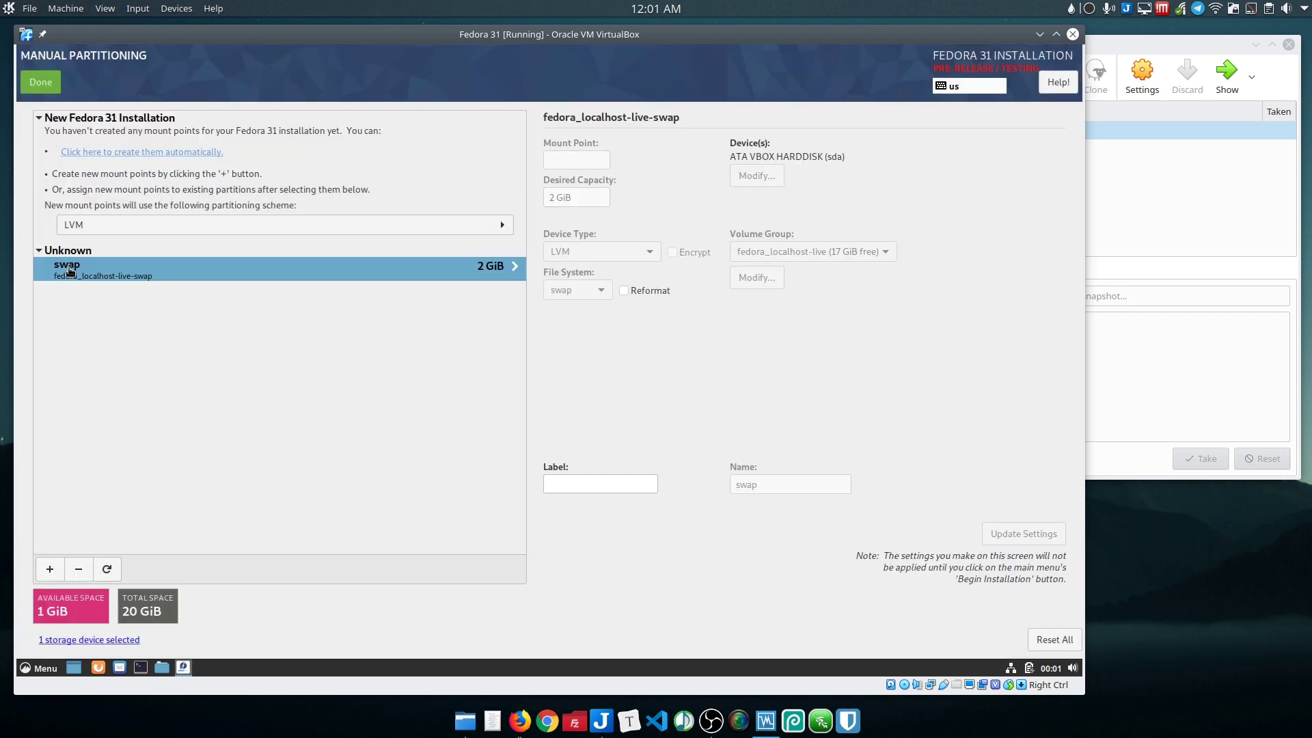
click(79, 571)
click(686, 374)
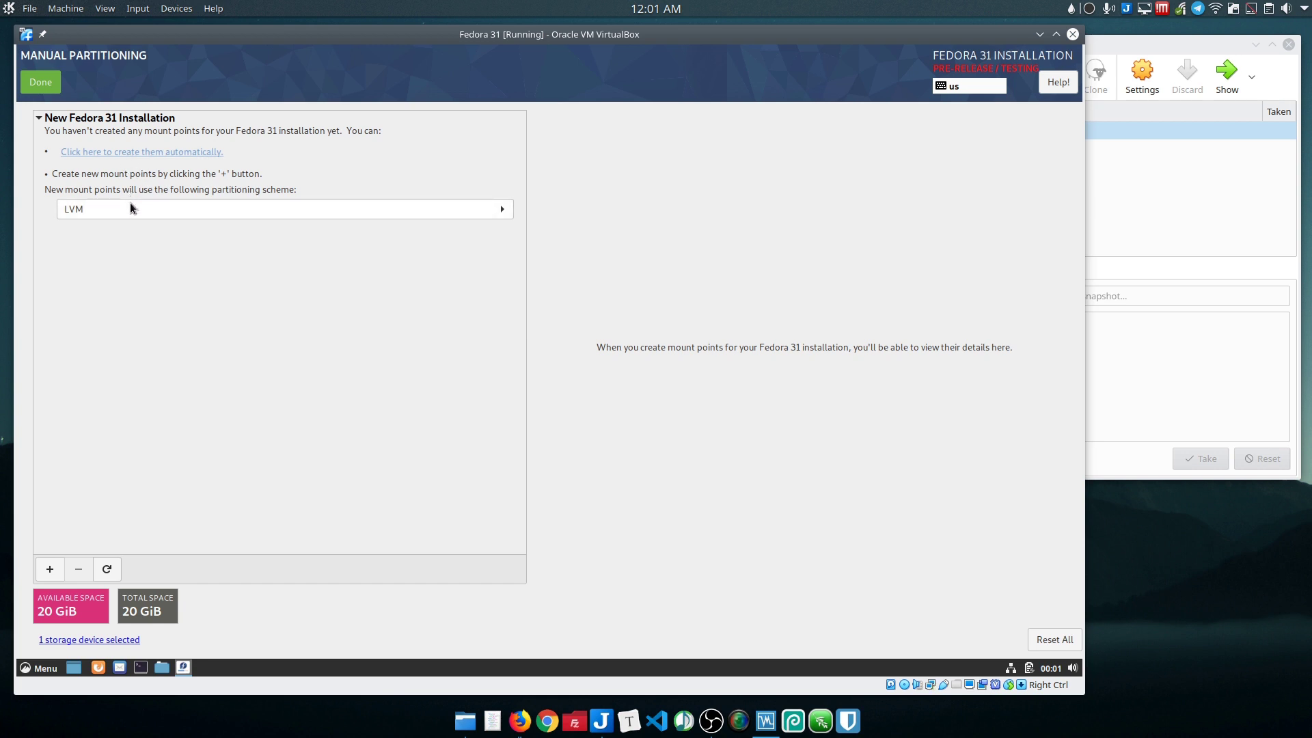
Step: Switch the scheme from LVM to Standard Partition and auto-create /boot, / and swap
click(140, 208)
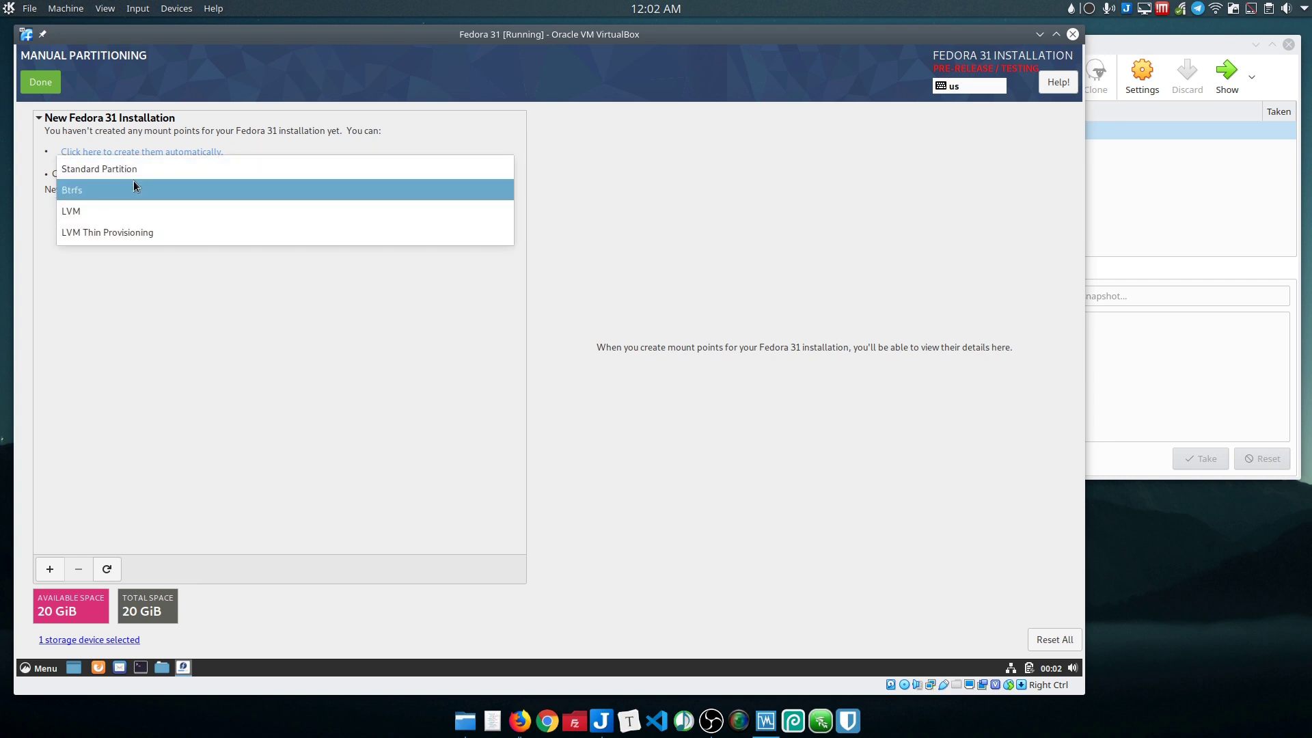
key(Escape)
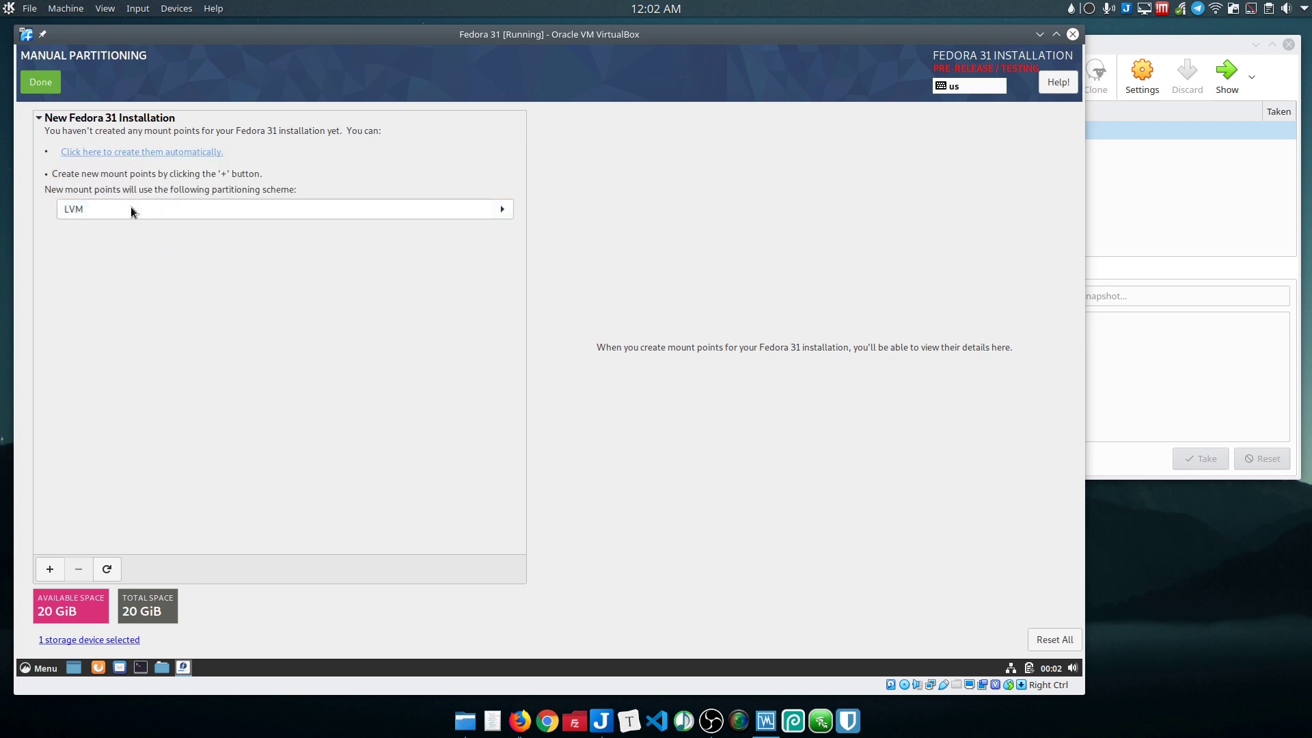
click(130, 207)
click(122, 169)
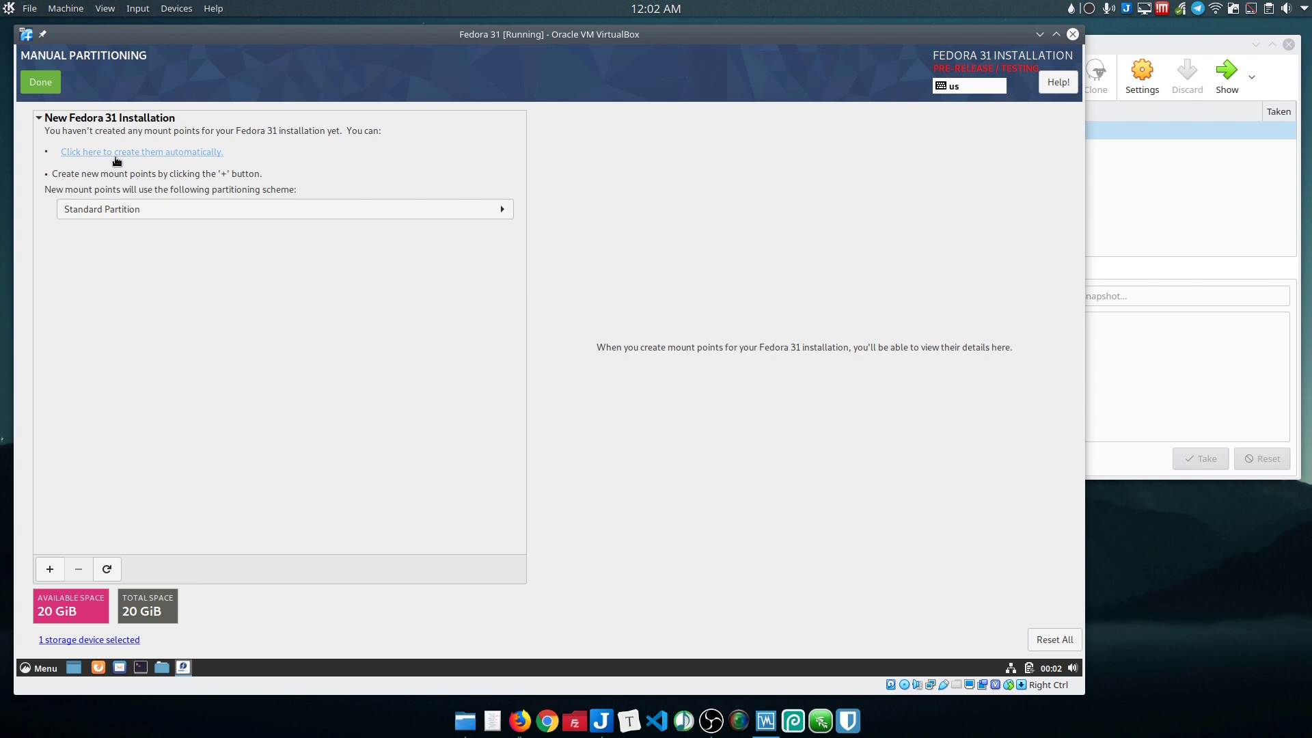
click(116, 154)
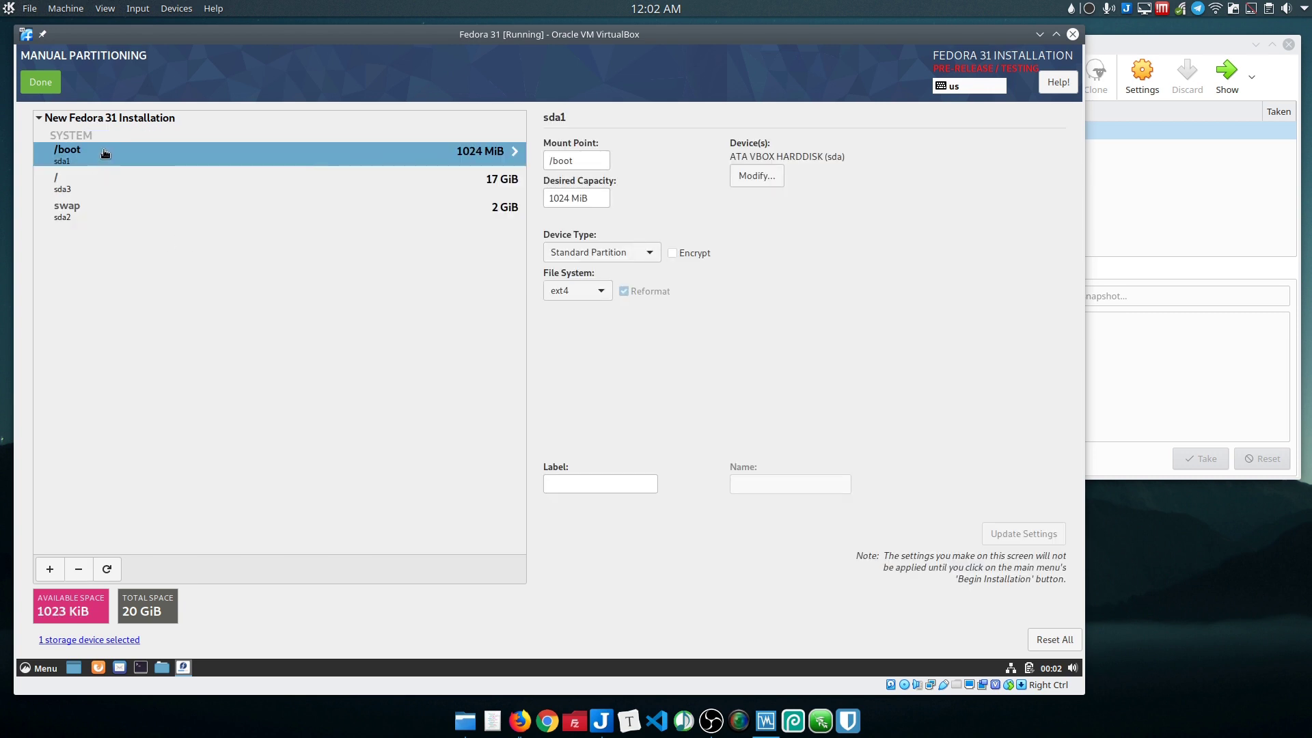
click(67, 215)
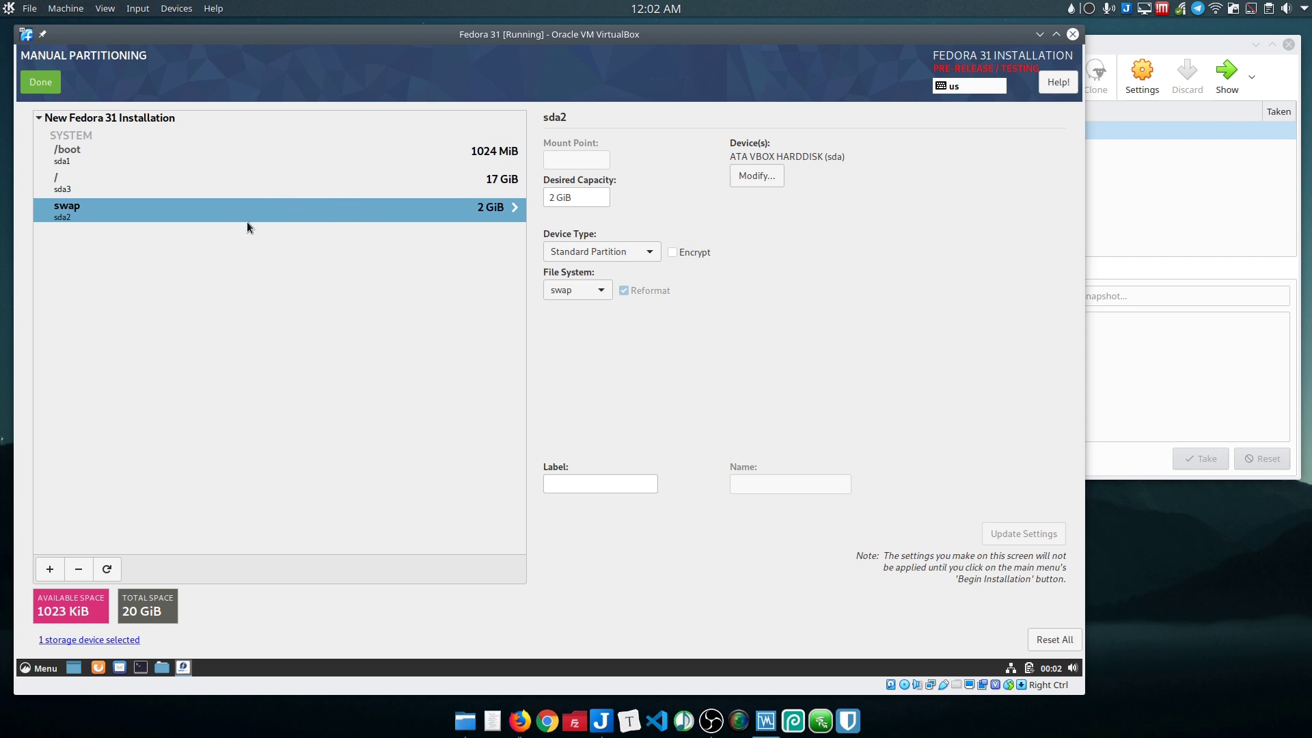
Step: Remove the 2 GiB swap partition, finish partitioning, and view the missing-swap warning details
click(83, 572)
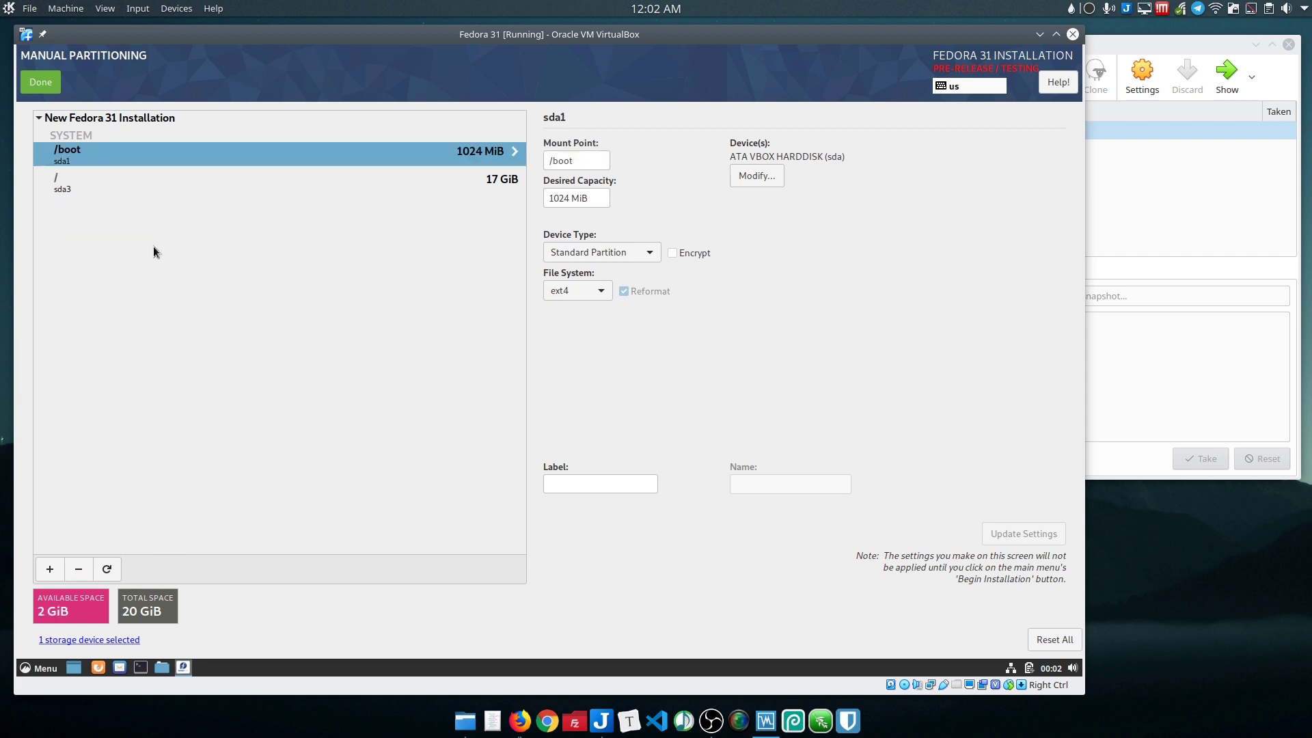
click(51, 87)
click(228, 649)
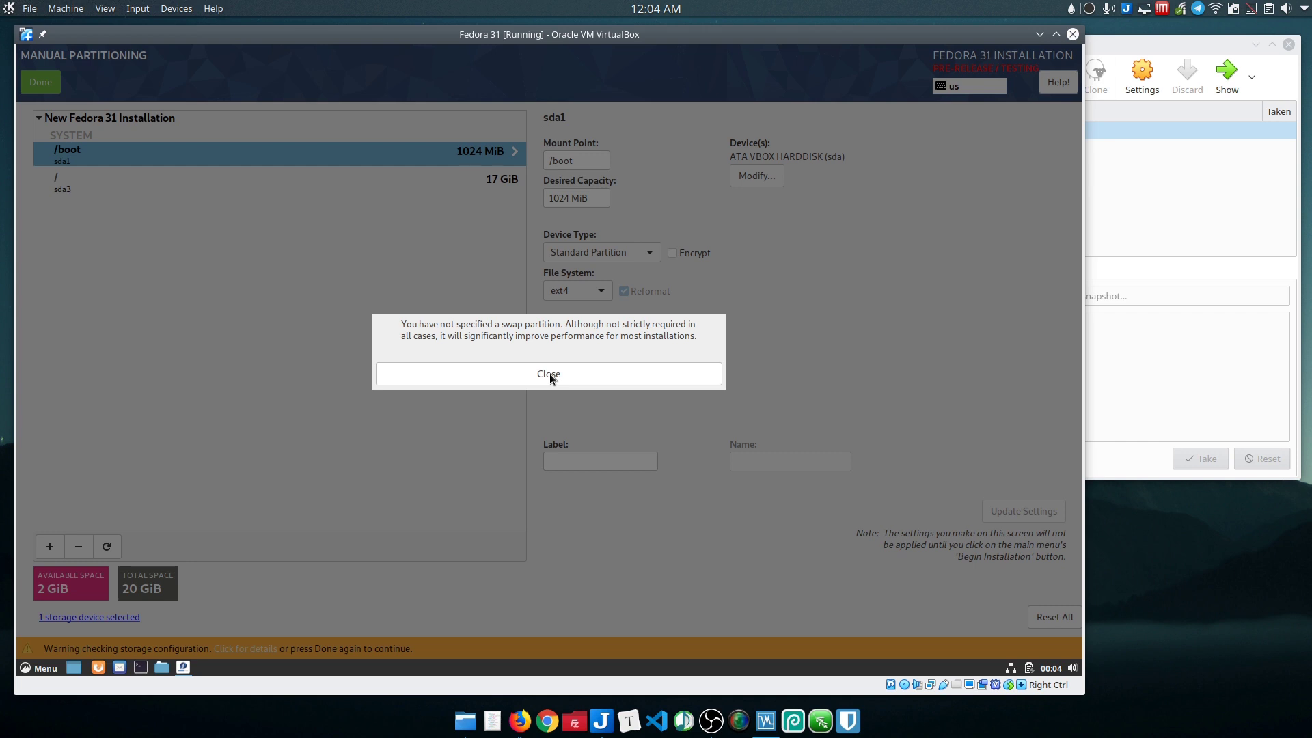
Step: Dismiss the missing-swap warning and accept the partition changes in the Summary of Changes
click(549, 374)
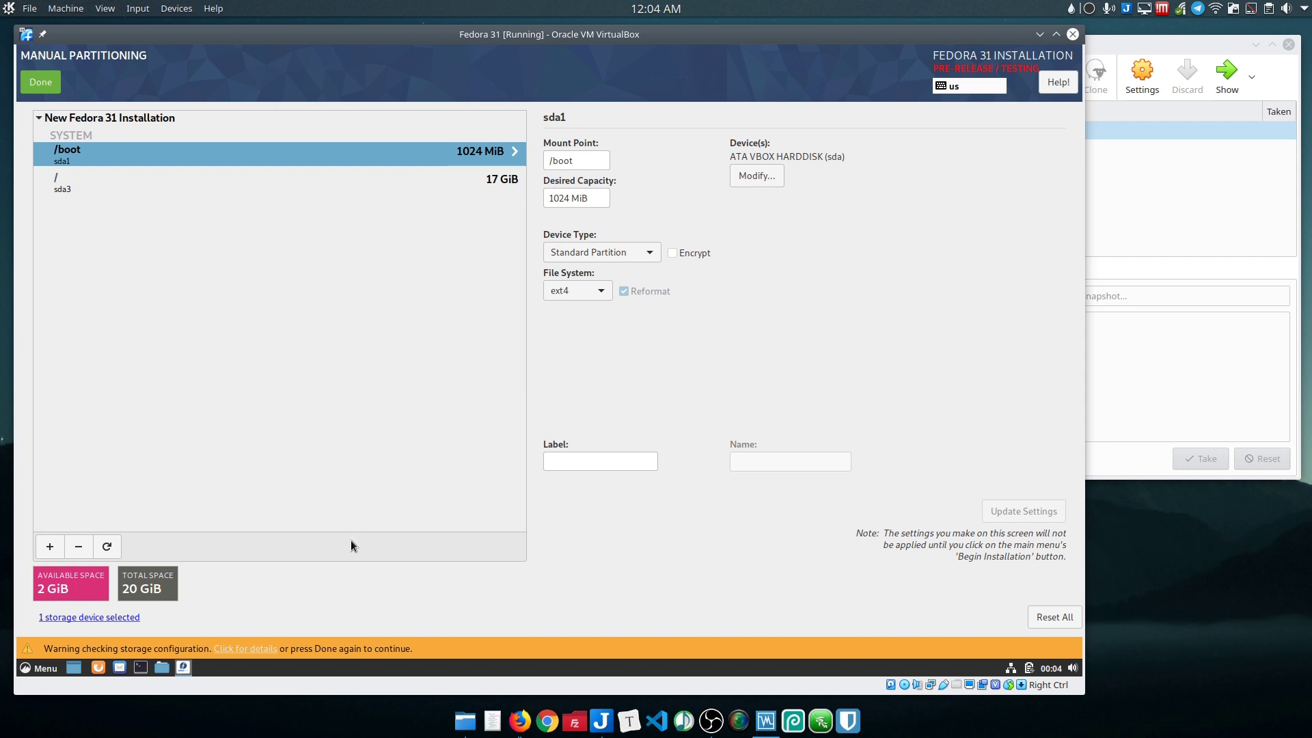
click(41, 85)
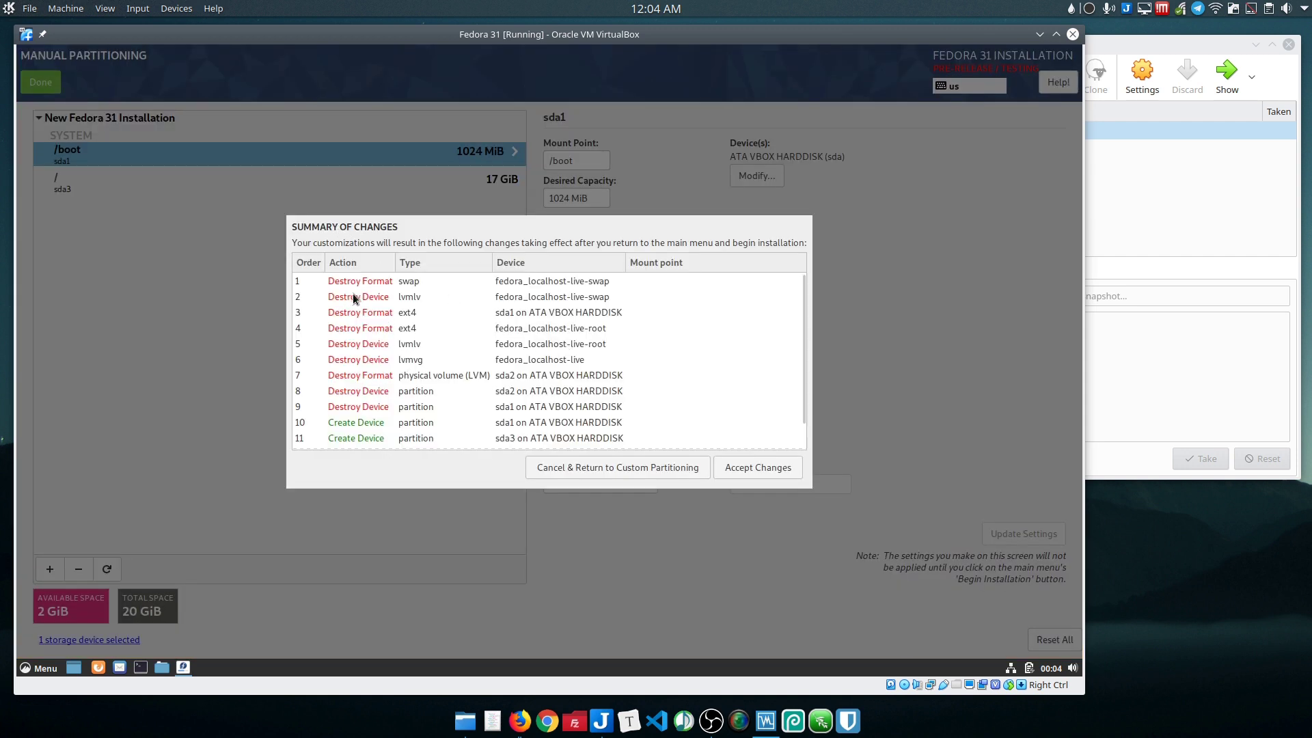
scroll(432, 313, down, 1)
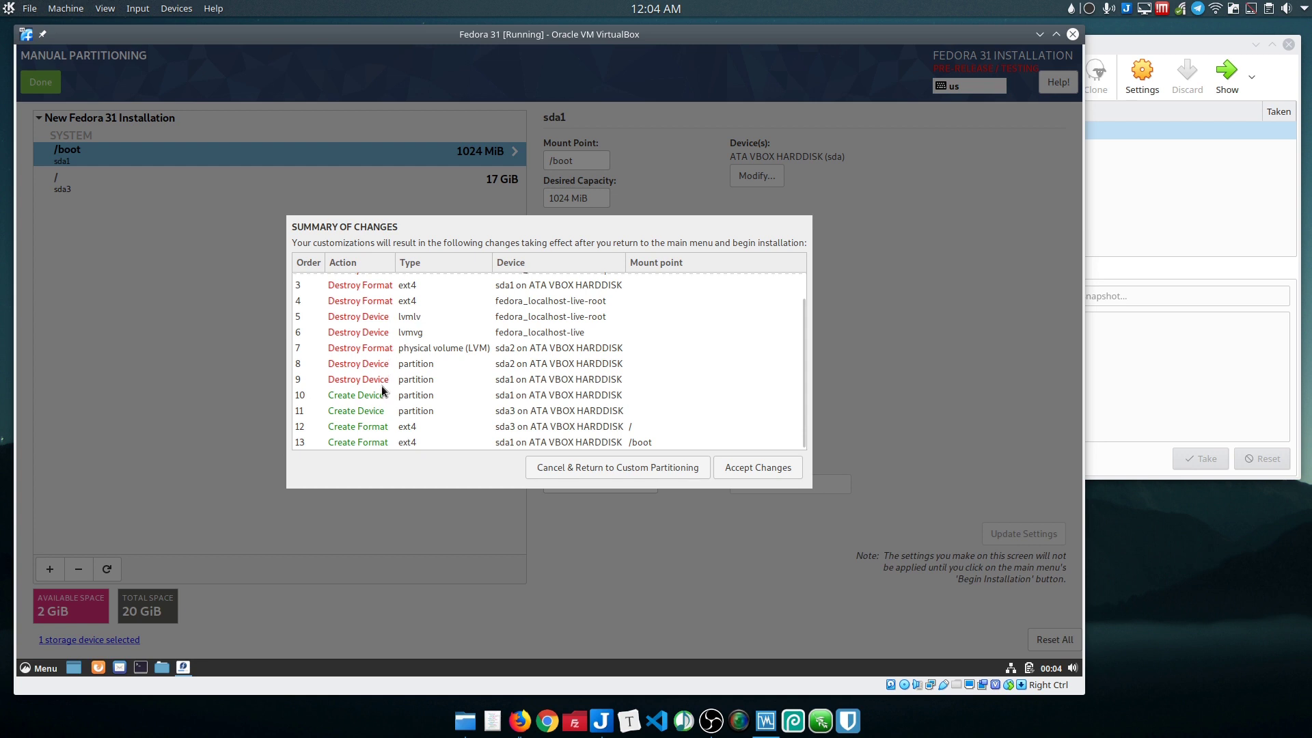
scroll(382, 392, up, 1)
click(758, 468)
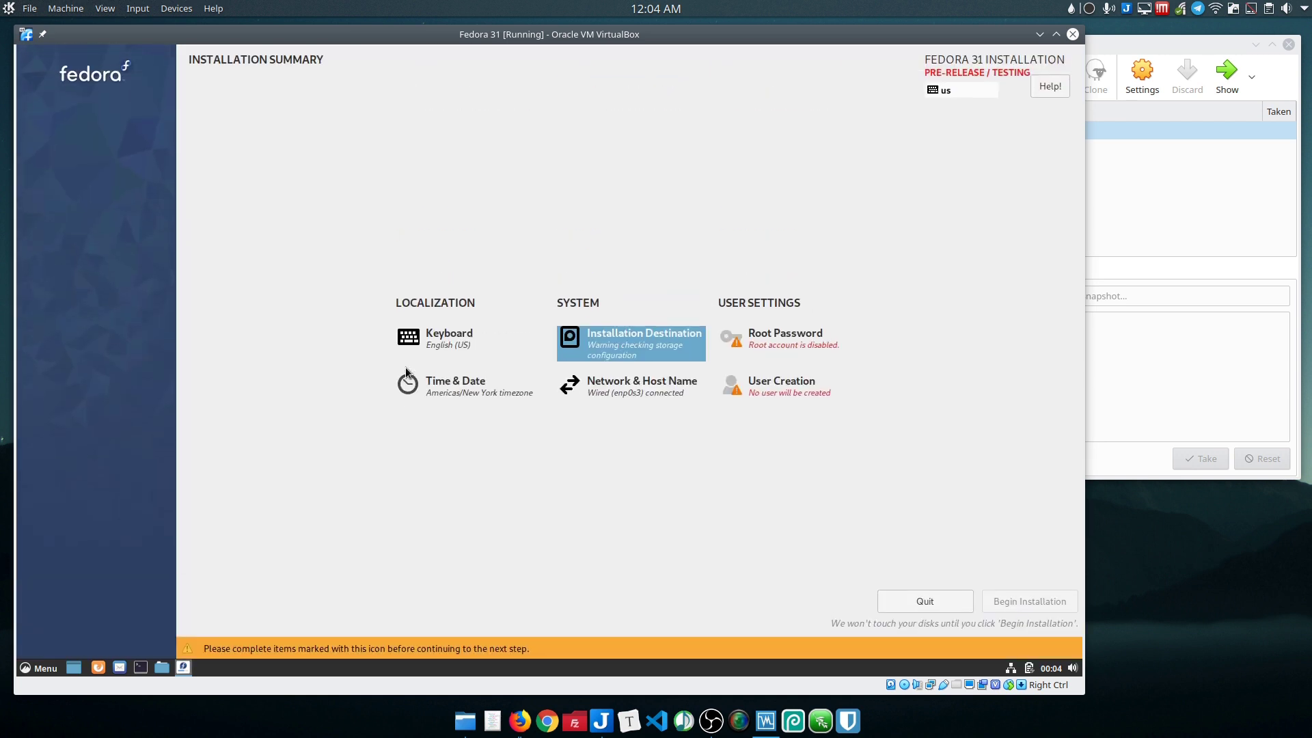
Step: Enter the root password and retype it in the Confirm field
click(792, 345)
text(********)
key(Tab)
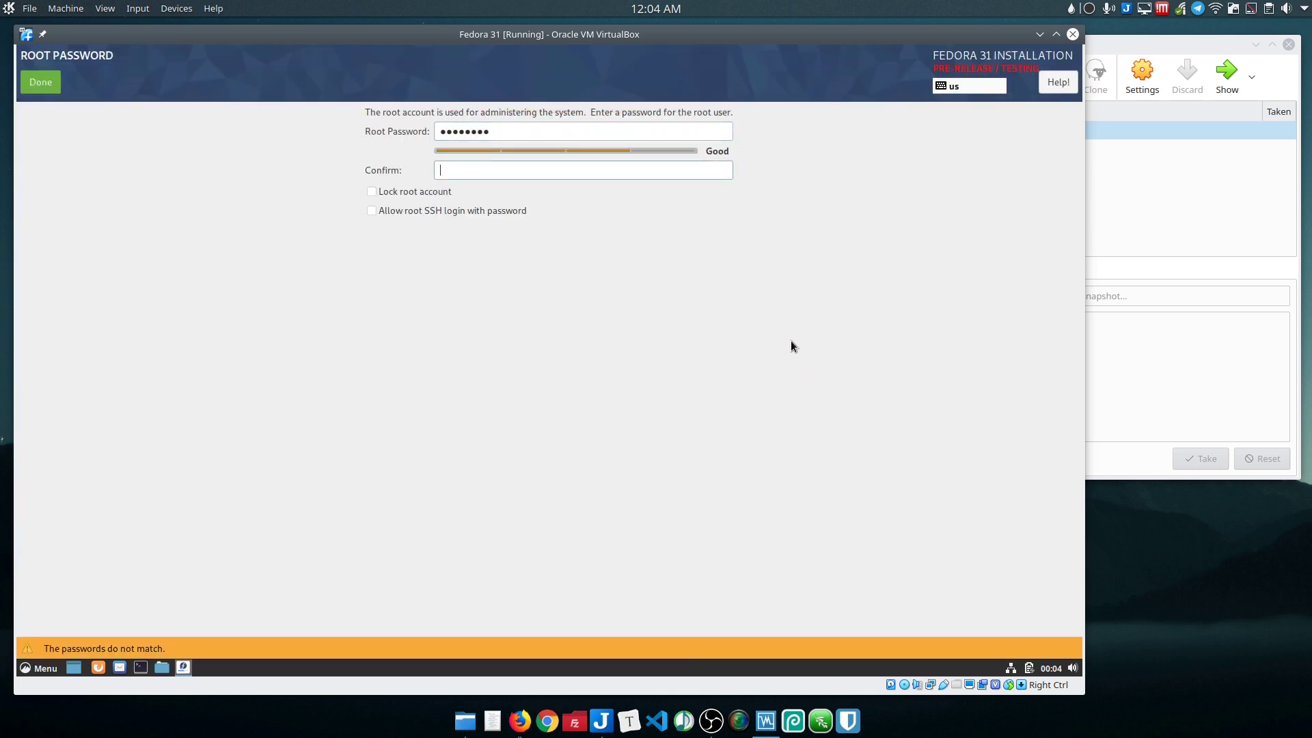
text(********)
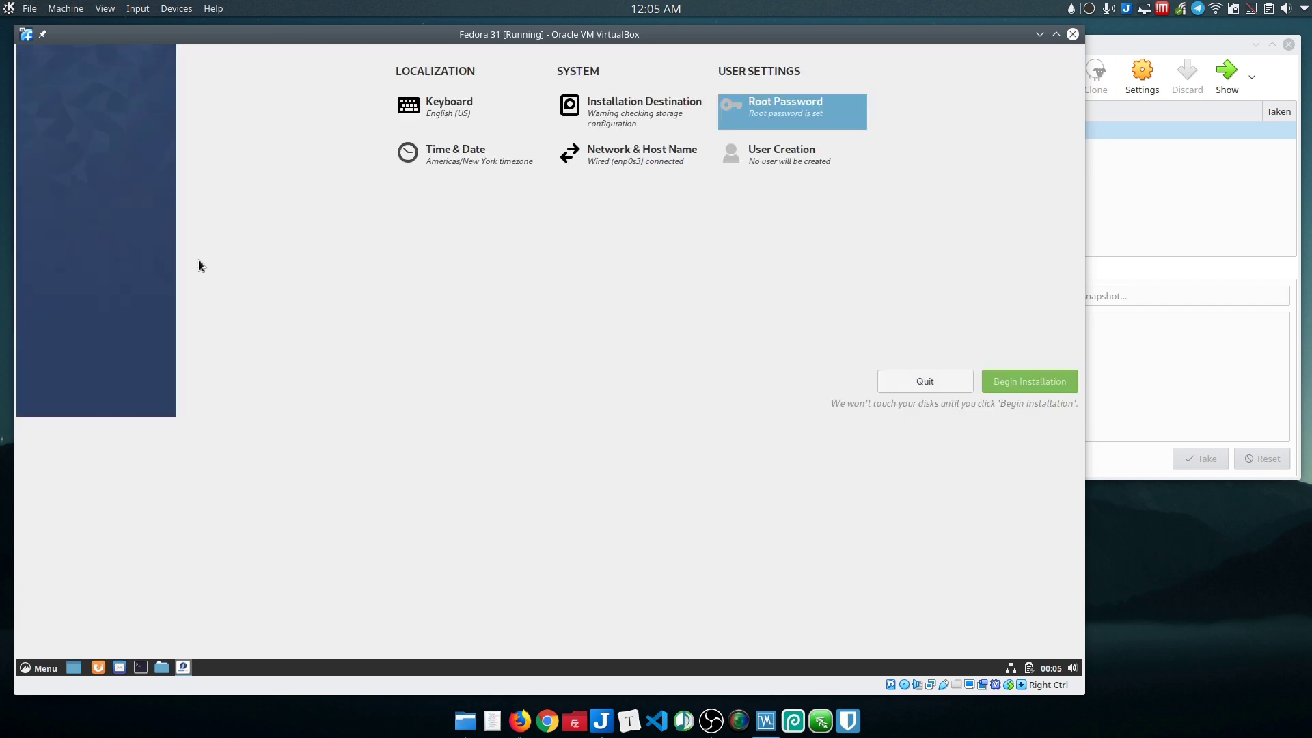
Step: Create the administrator user 'fedora' with a confirmed account password
click(776, 395)
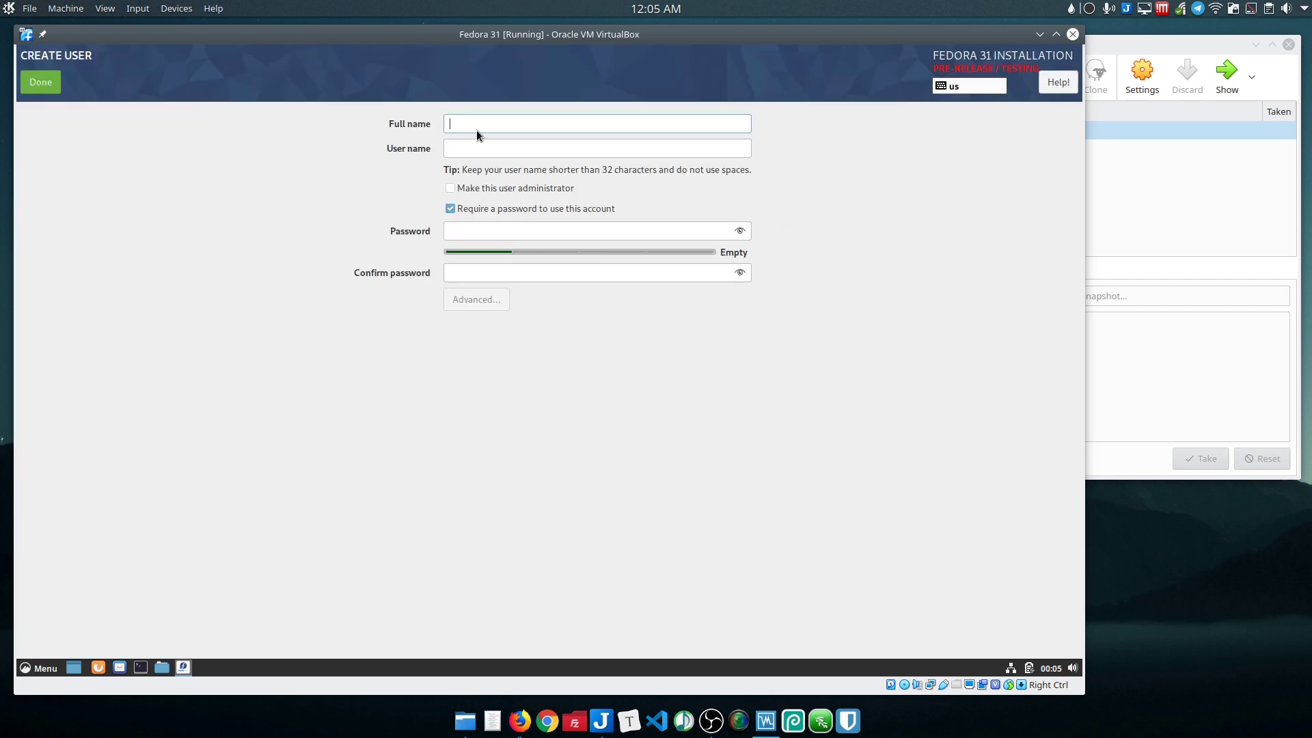
text(fedora)
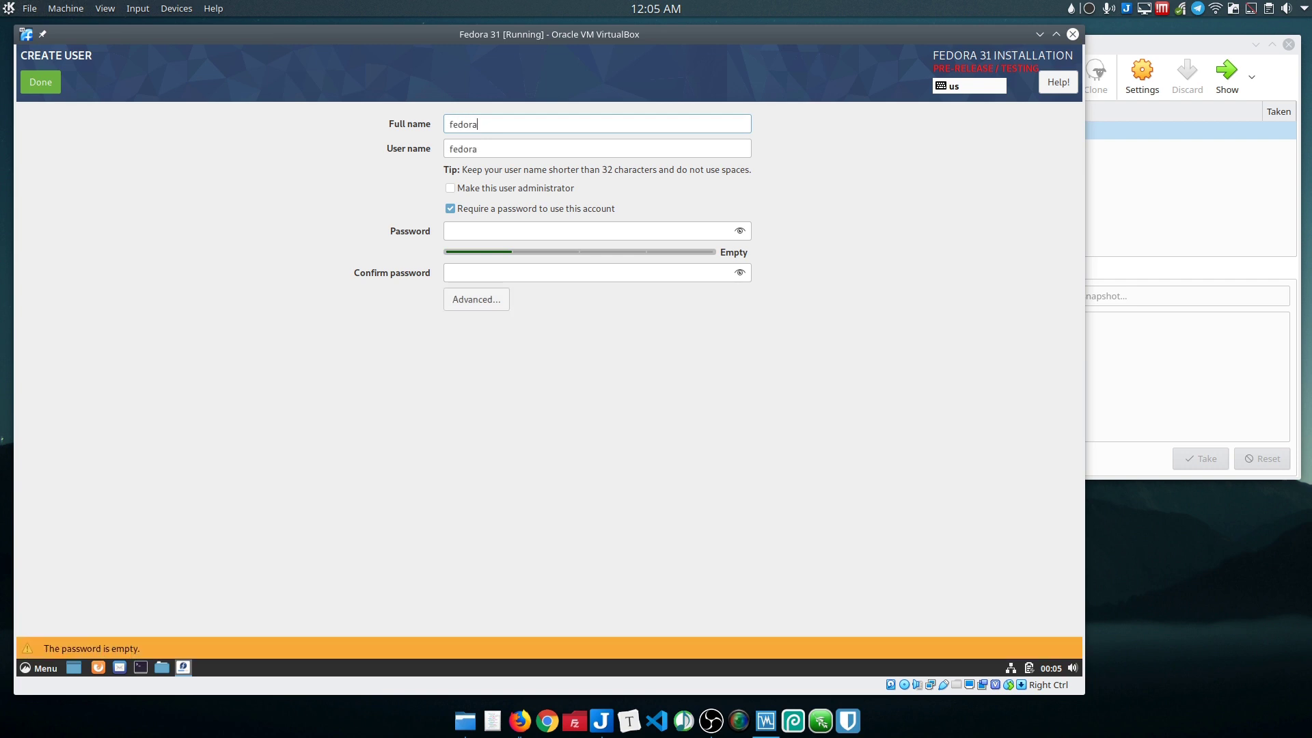
key(Tab)
key(Tab)
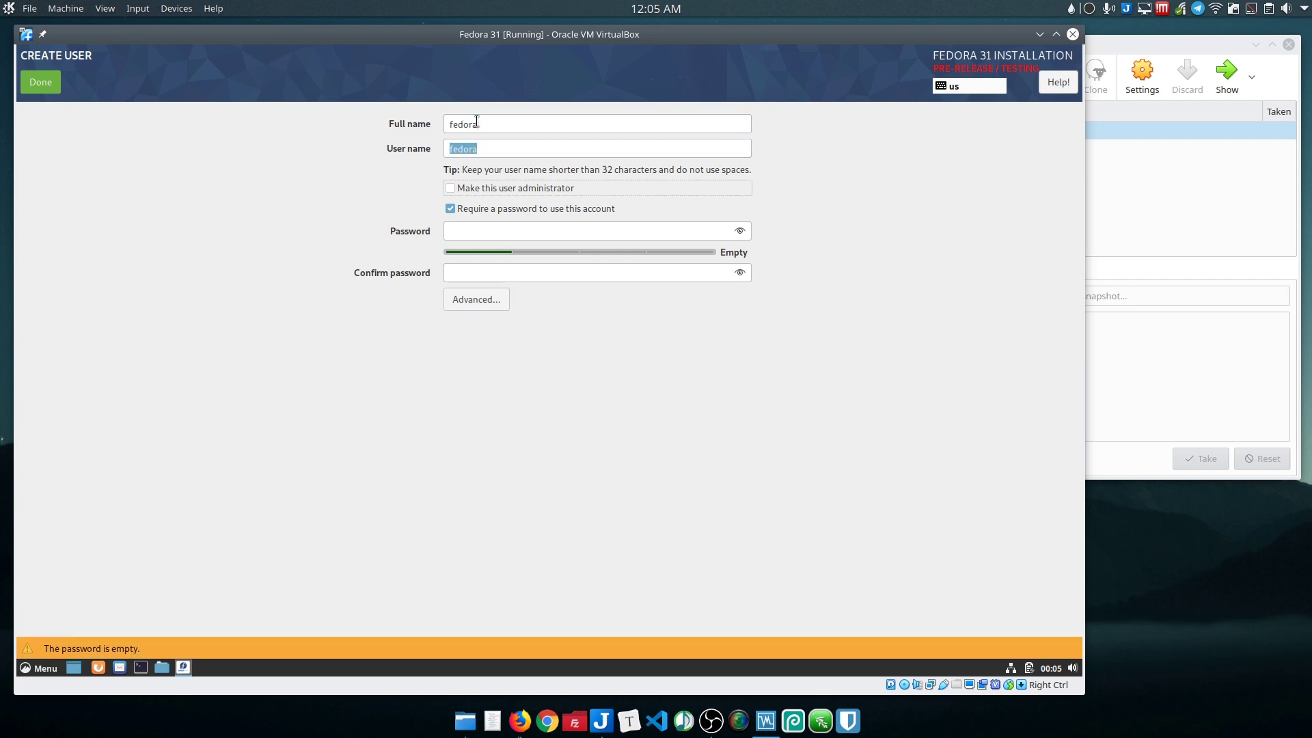
key(space)
click(515, 220)
text(••••••••)
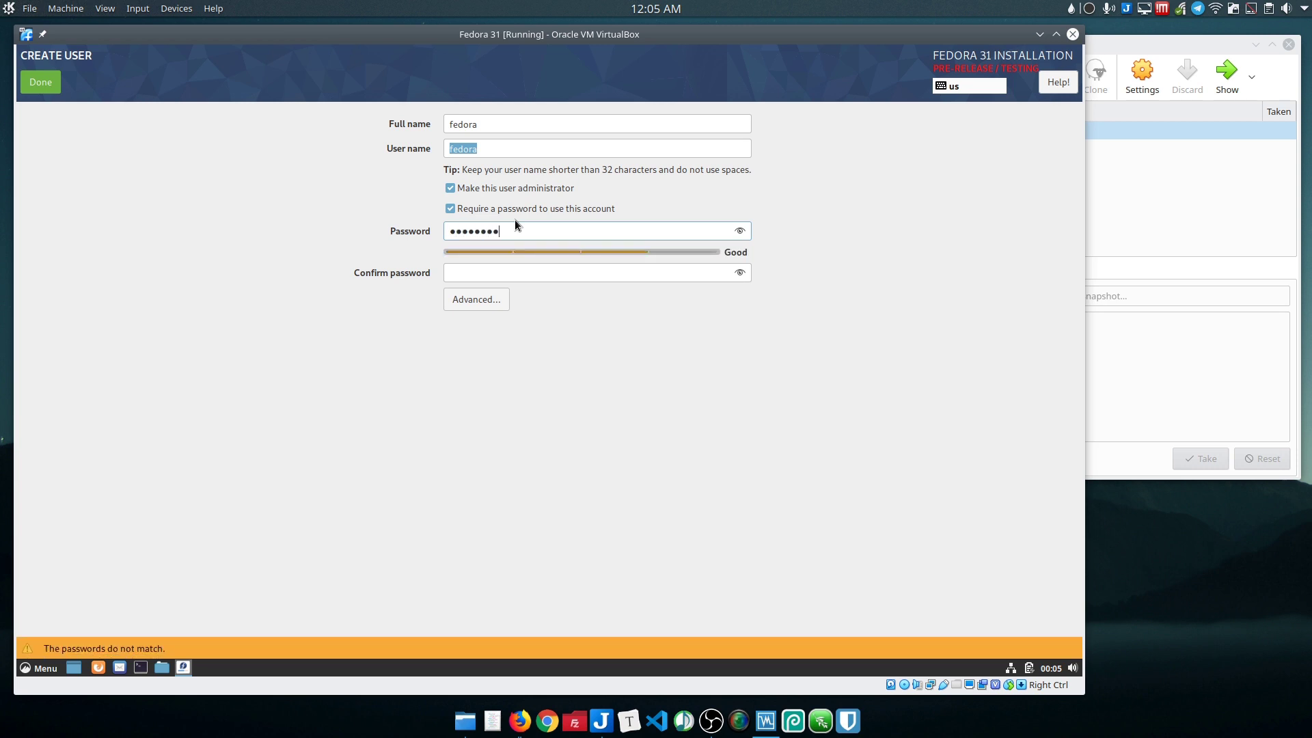
key(Tab)
text(•••••••)
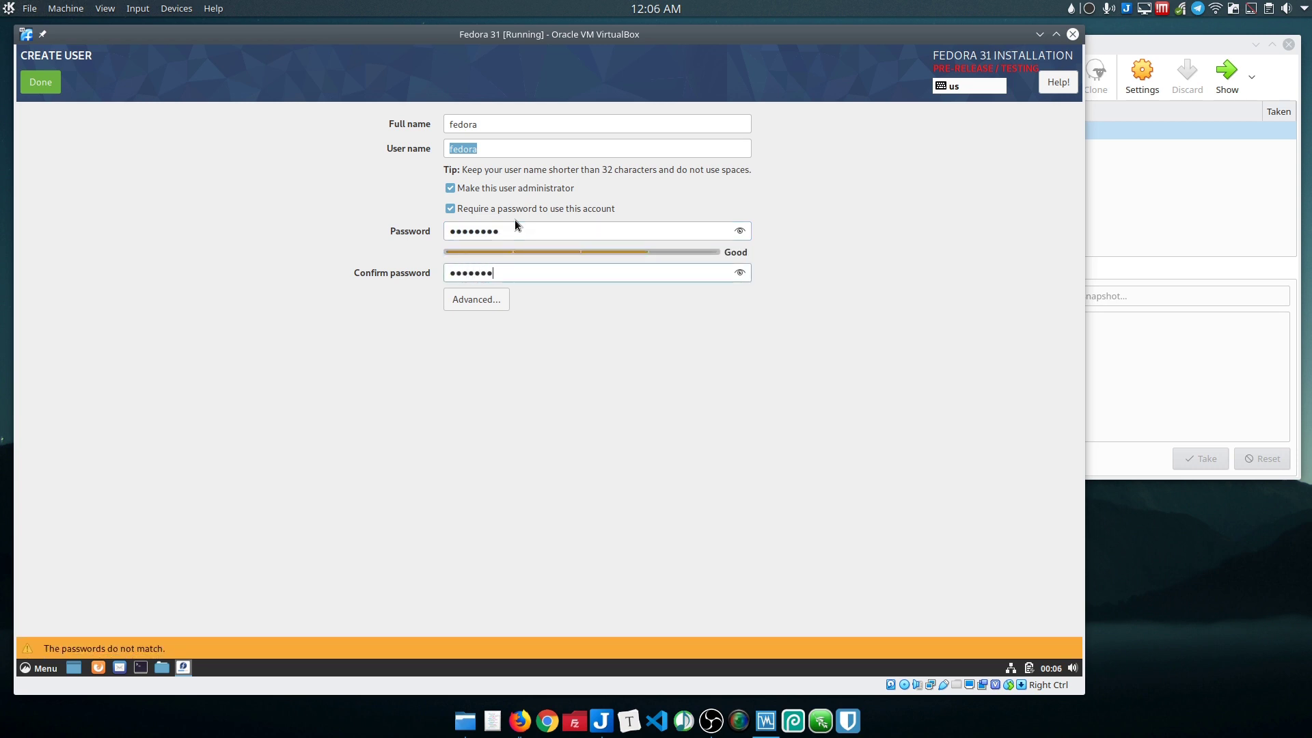
text(•)
click(26, 82)
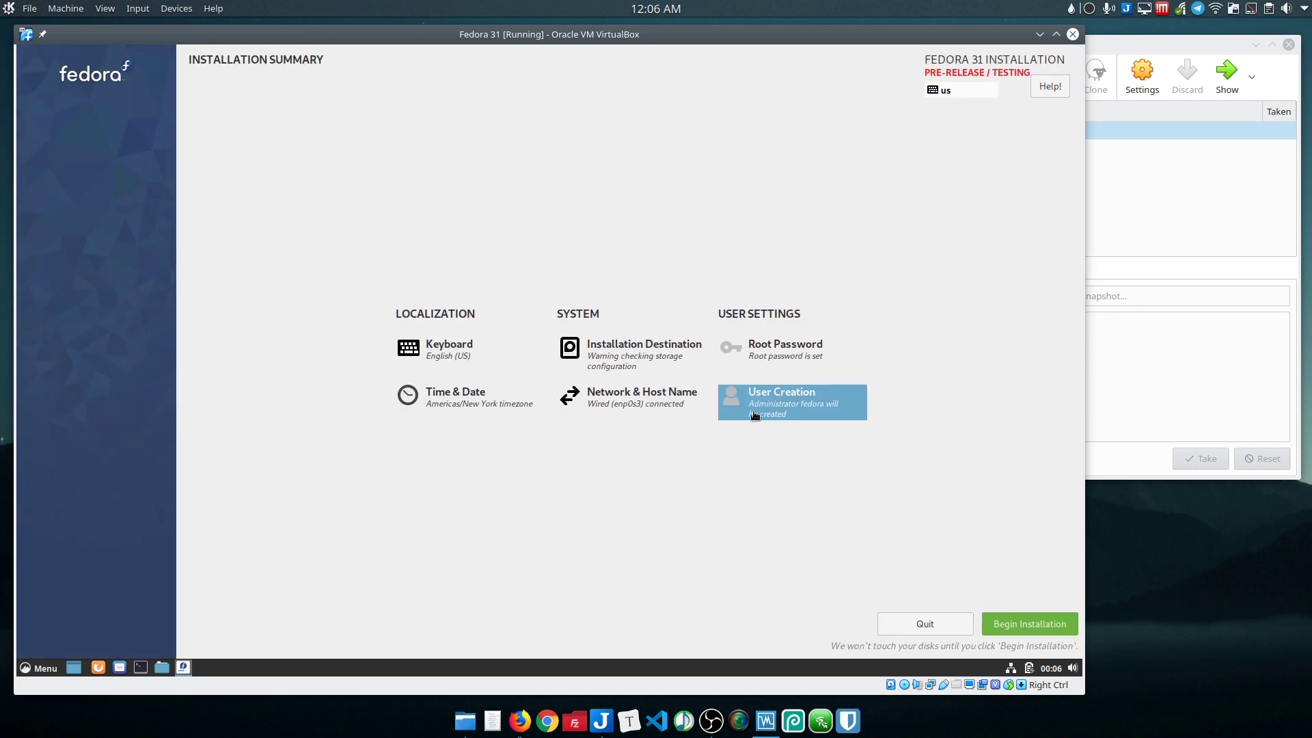
Step: Run the Fedora installation to completion, then shut down the live session
click(1047, 626)
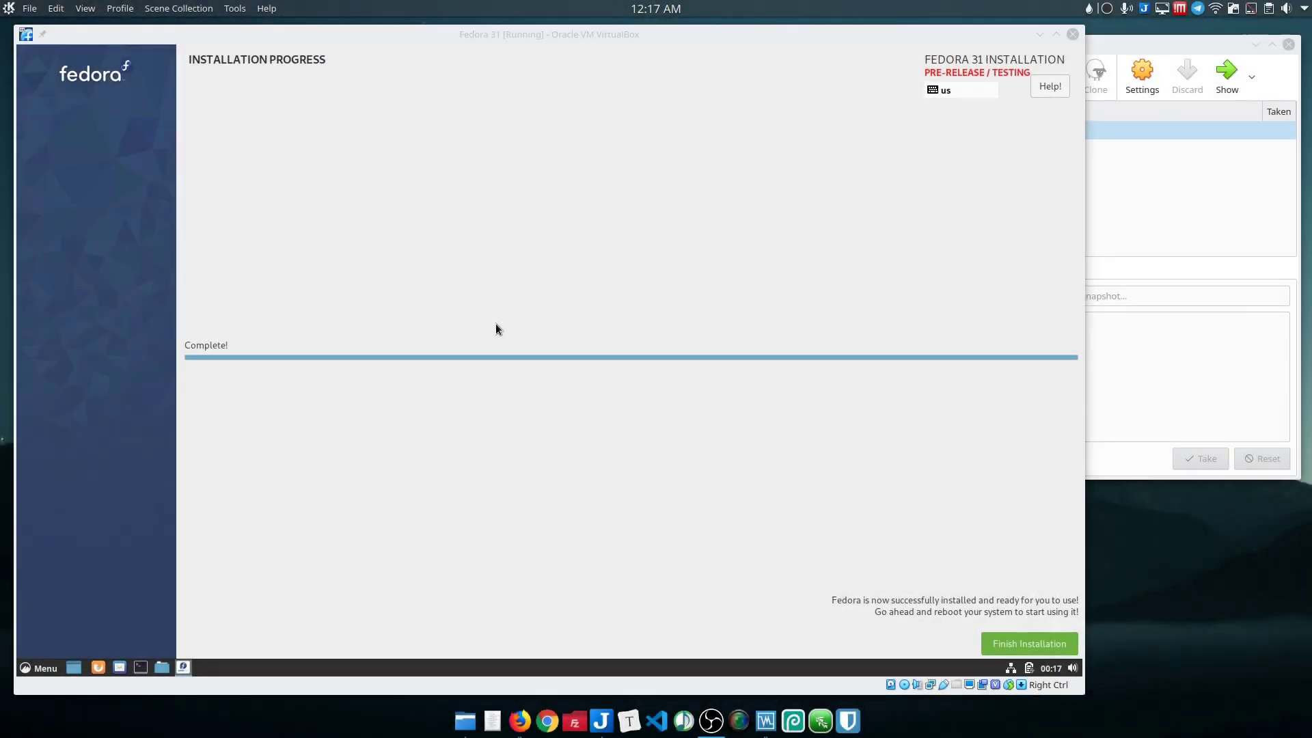
click(649, 350)
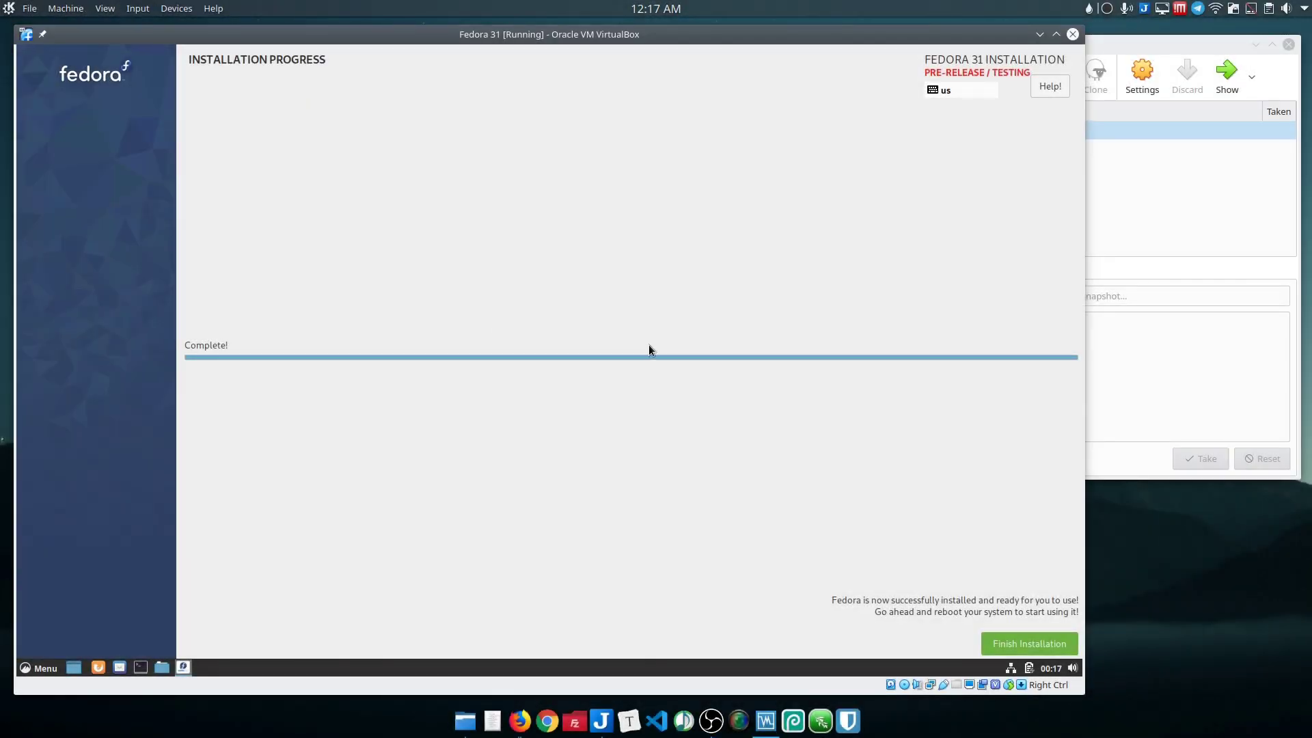
click(1033, 641)
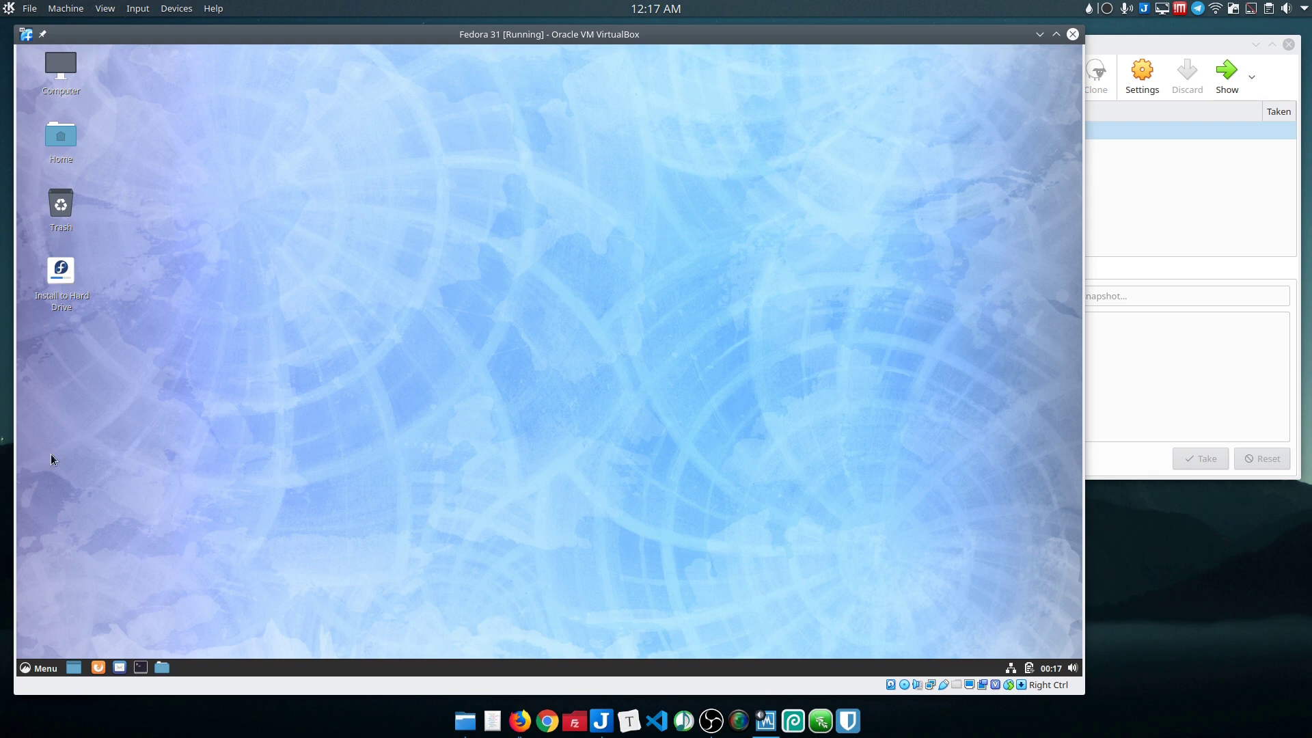
click(45, 672)
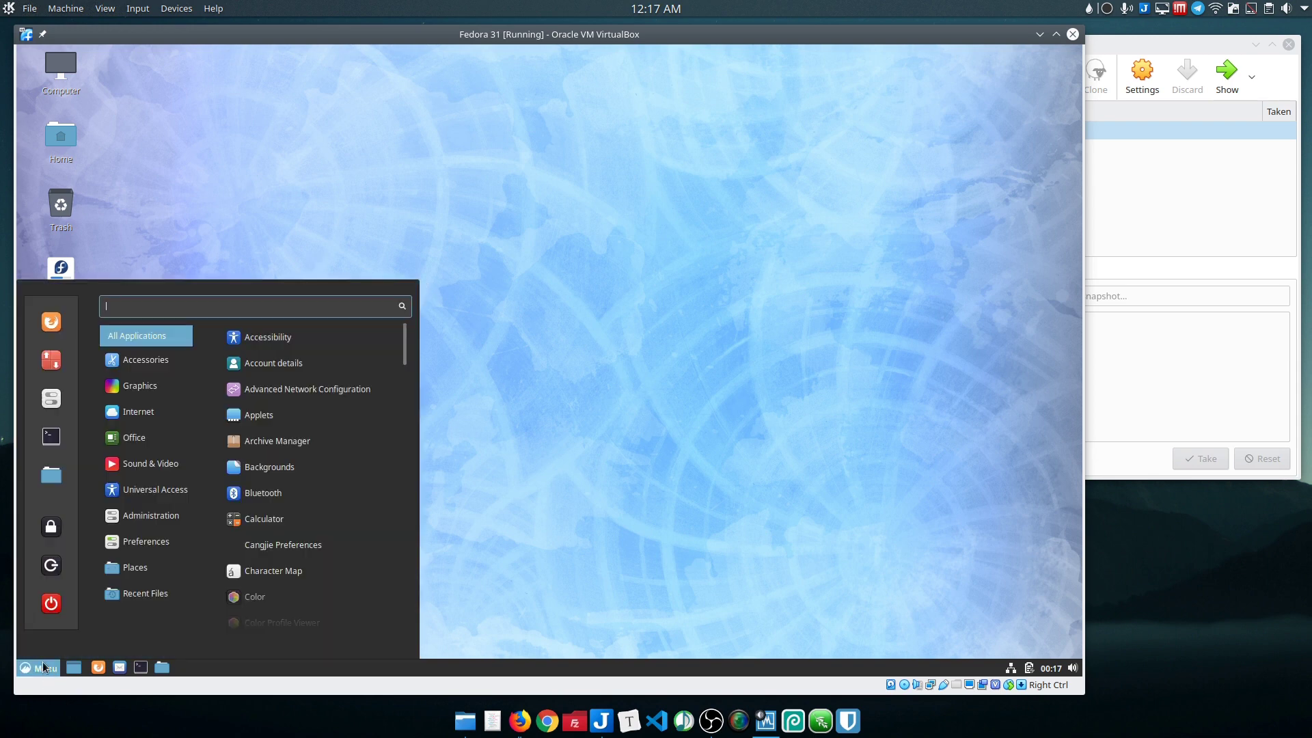
click(41, 604)
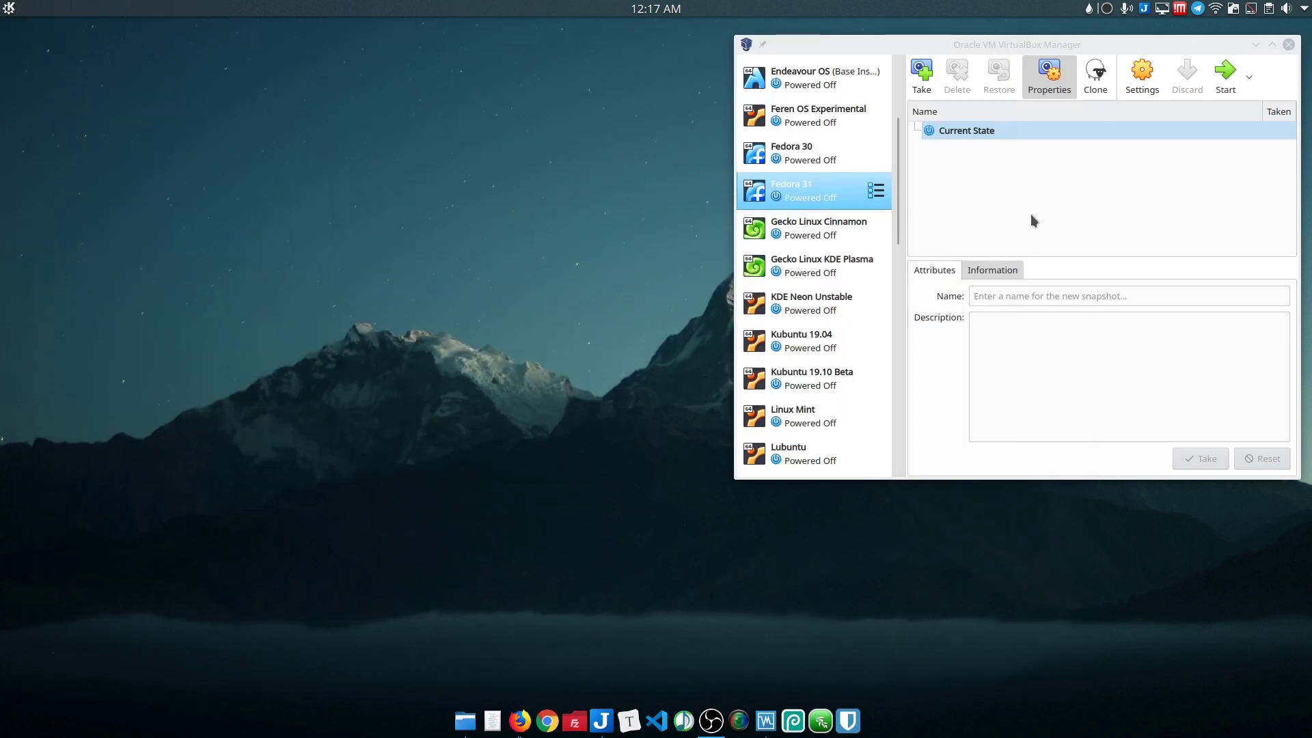
Step: Remove the live ISO from the VM's virtual optical drive in Storage settings
click(1142, 72)
click(799, 146)
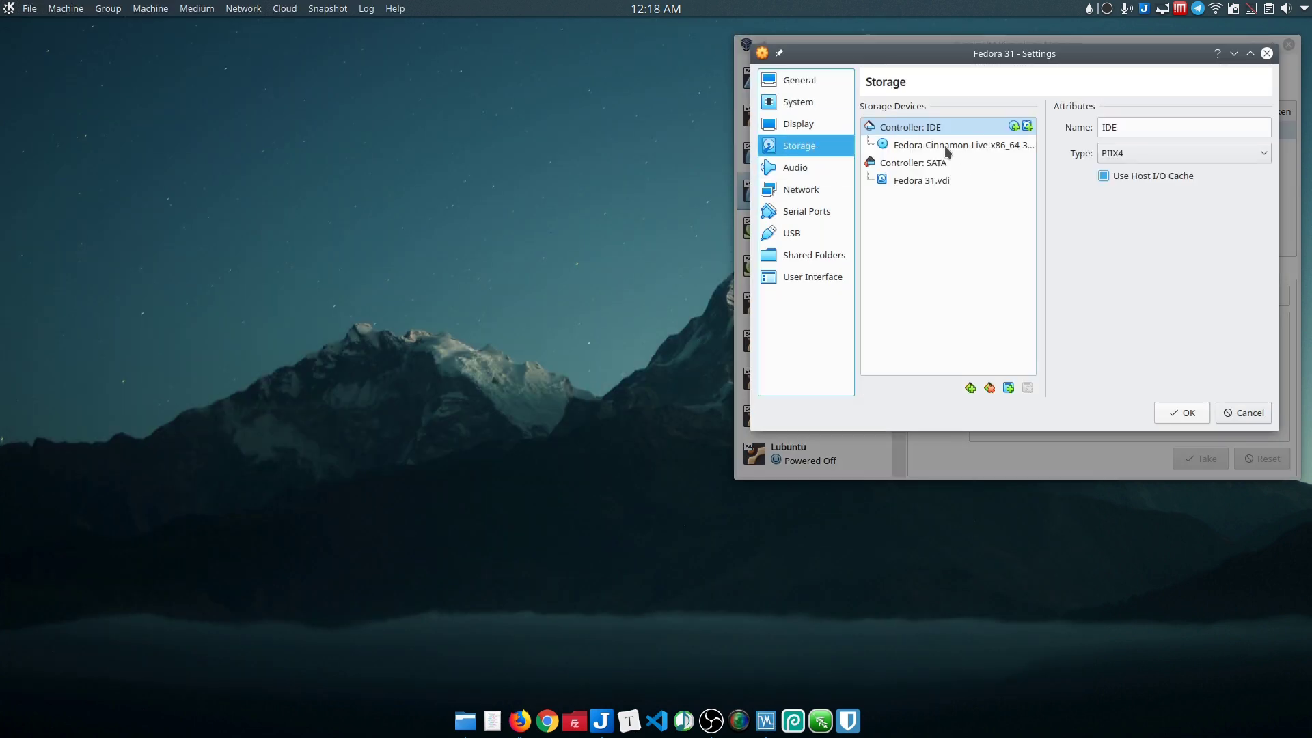
click(963, 145)
click(1255, 131)
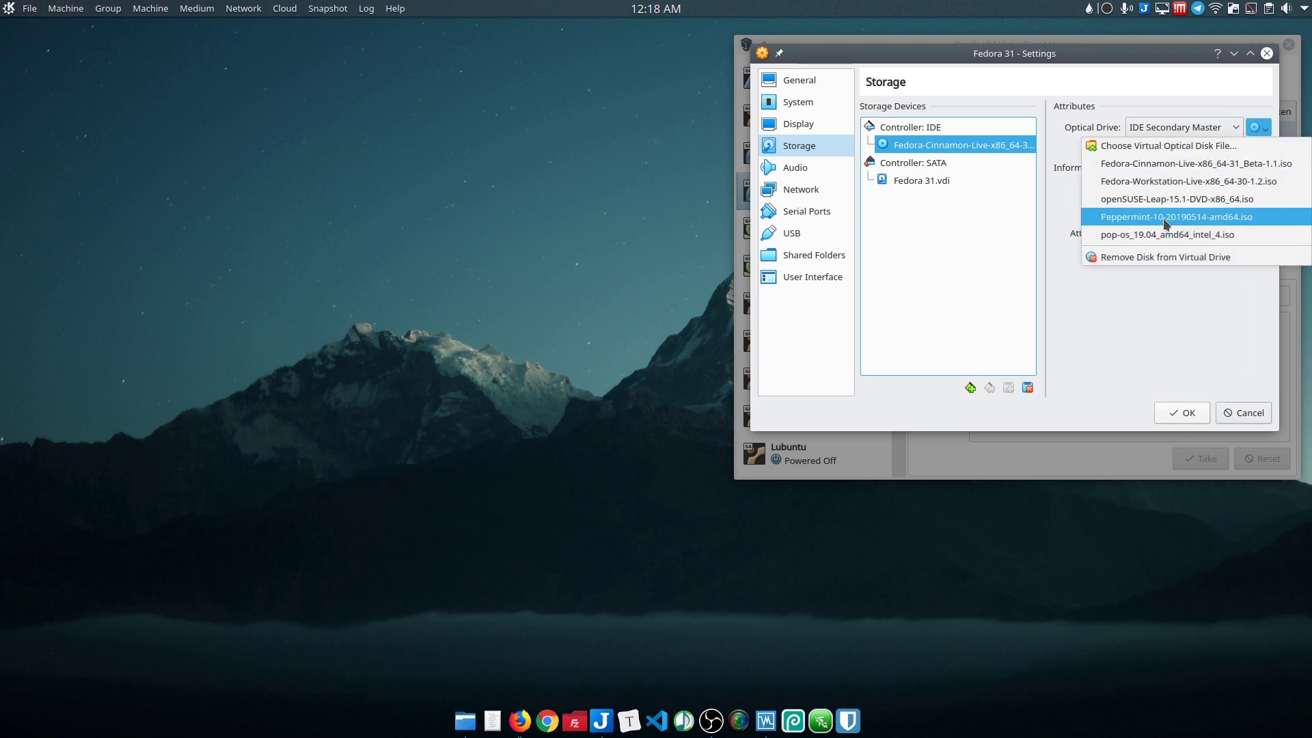
click(1156, 254)
click(1181, 412)
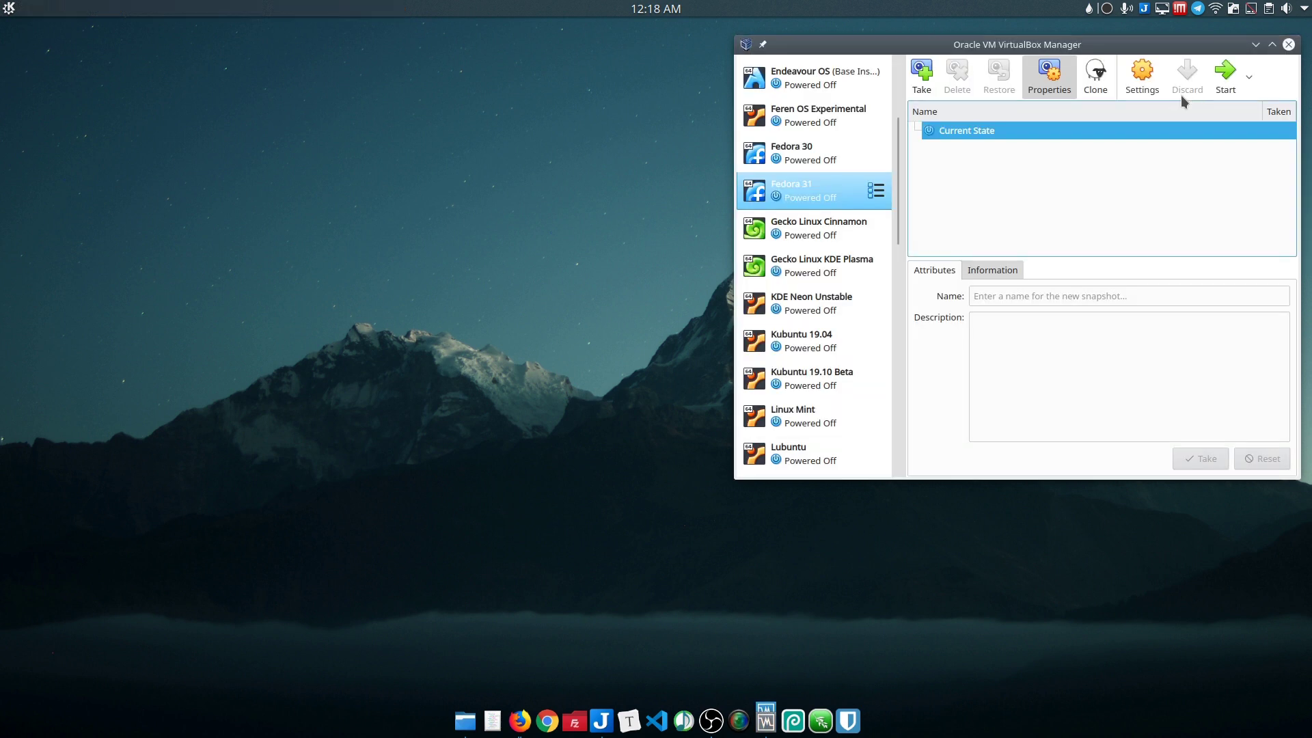
Step: Boot the installed Fedora VM, log in with the user's password, and dismiss the video-driver warning
click(1227, 72)
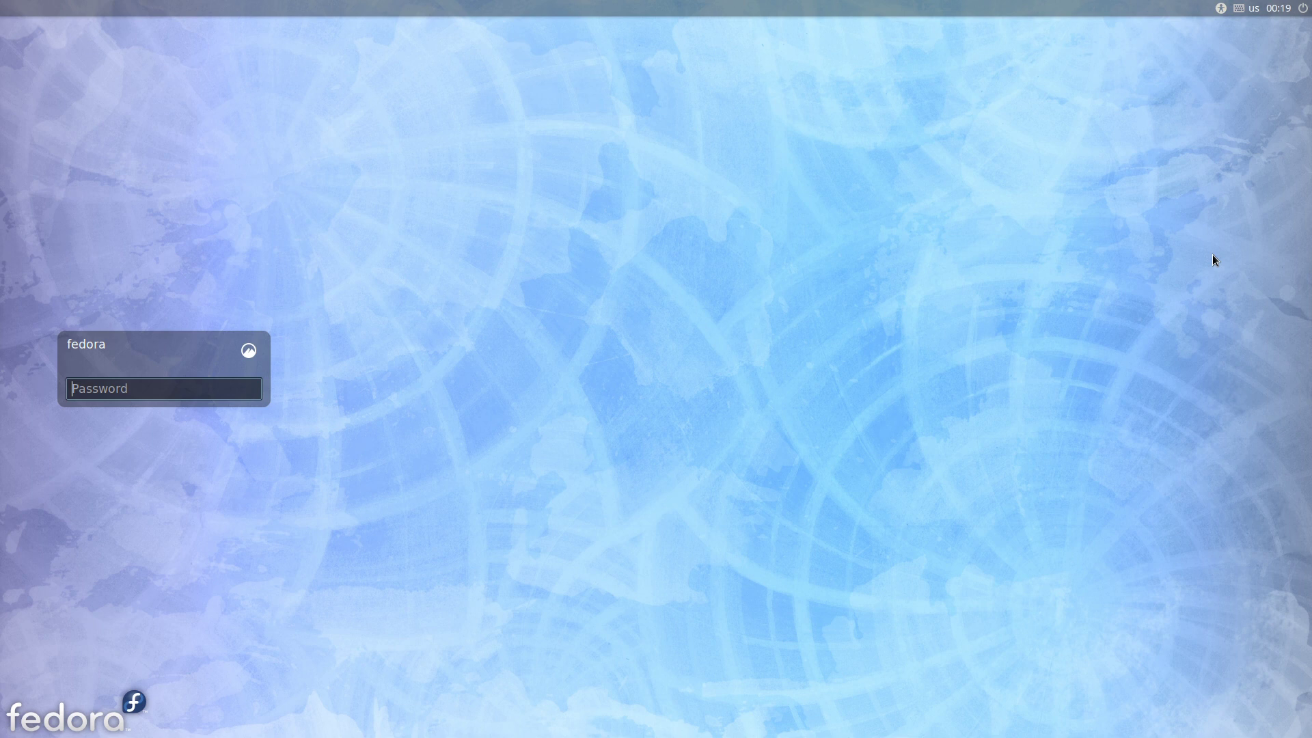
text(fedora)
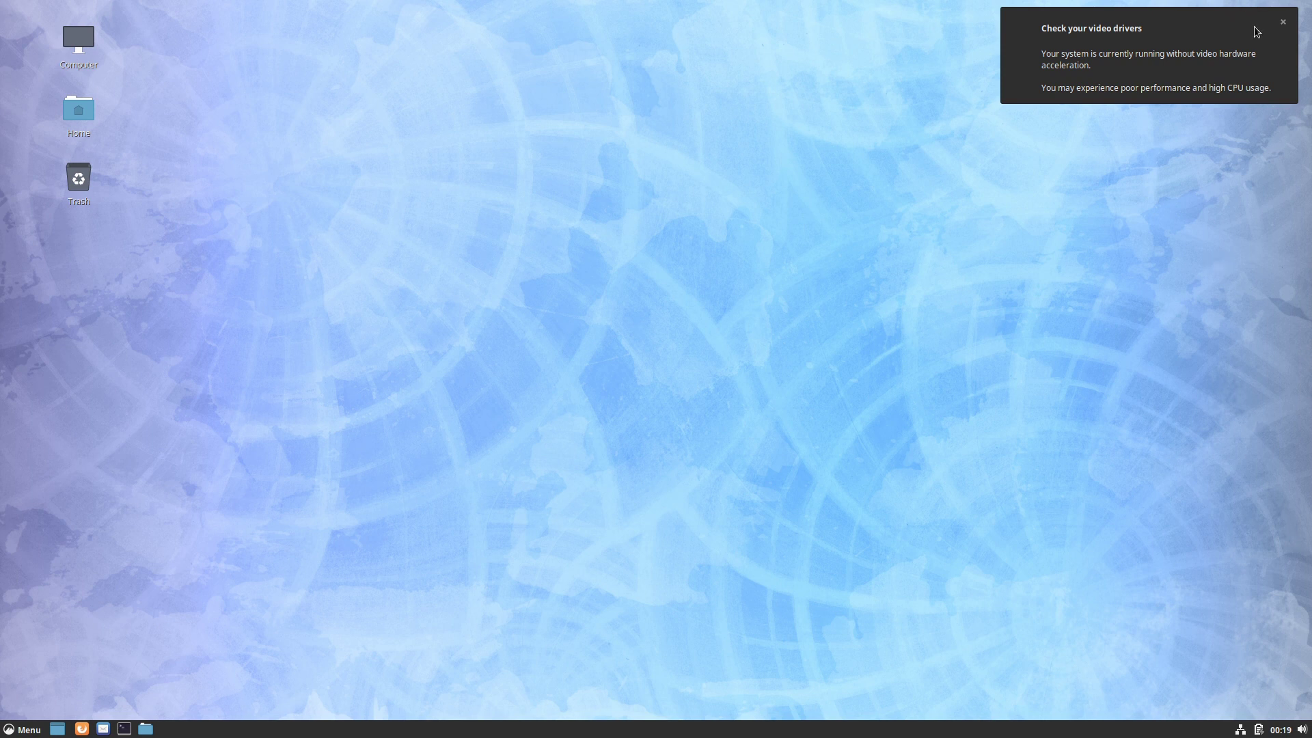
click(1282, 22)
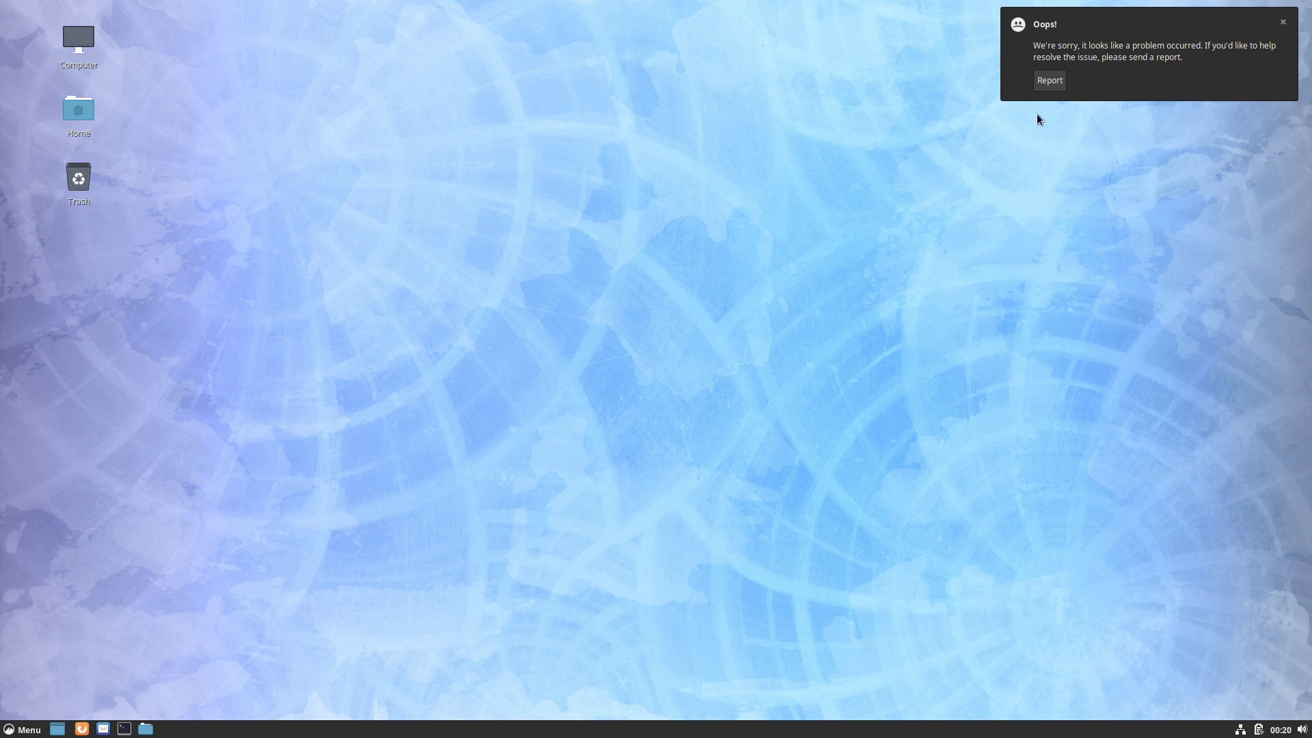
Step: Open the crash report, view the dnfdragora entry, then close Problem Reporting
click(1050, 82)
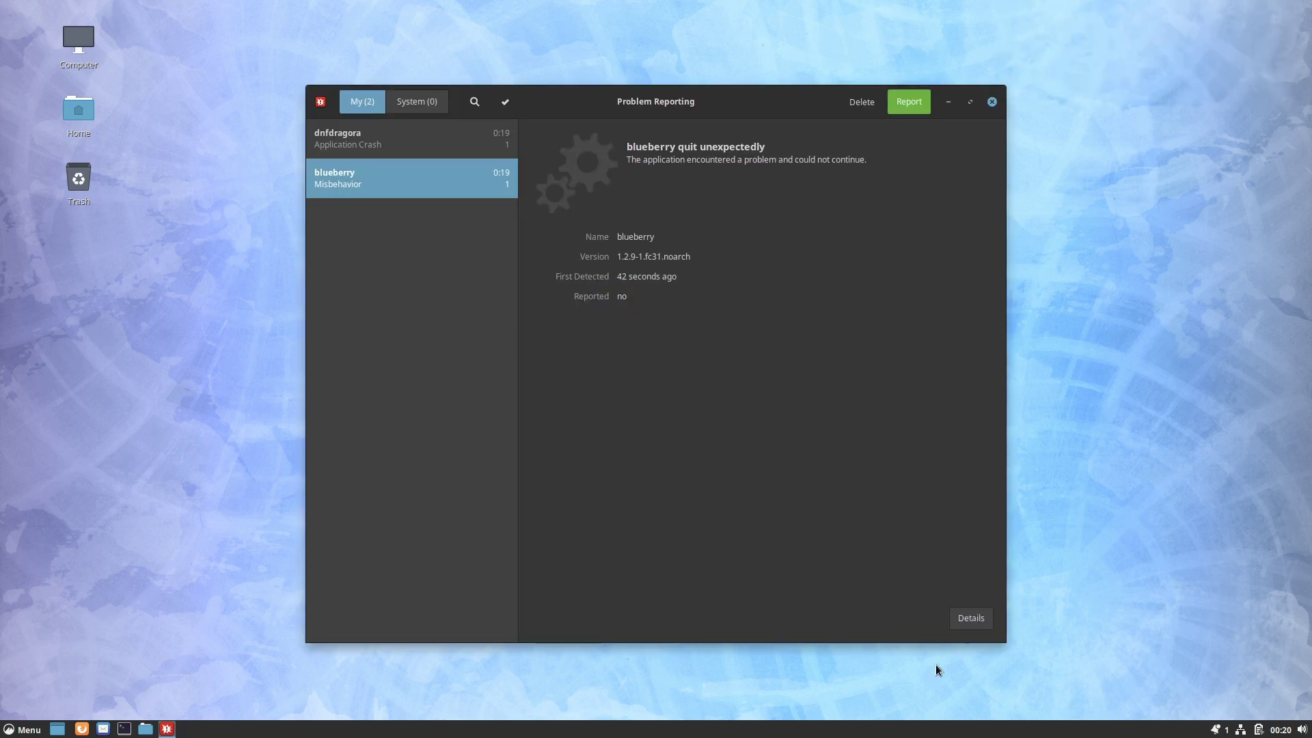
click(348, 142)
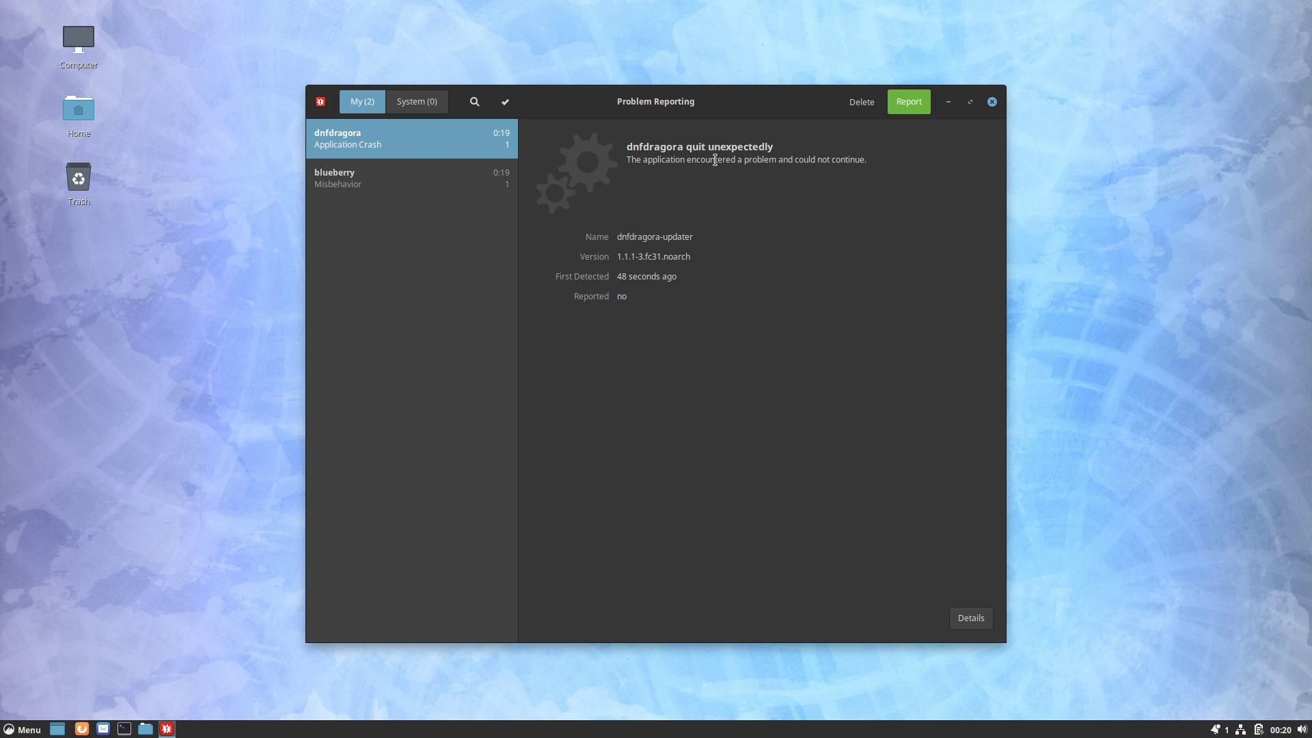
click(991, 102)
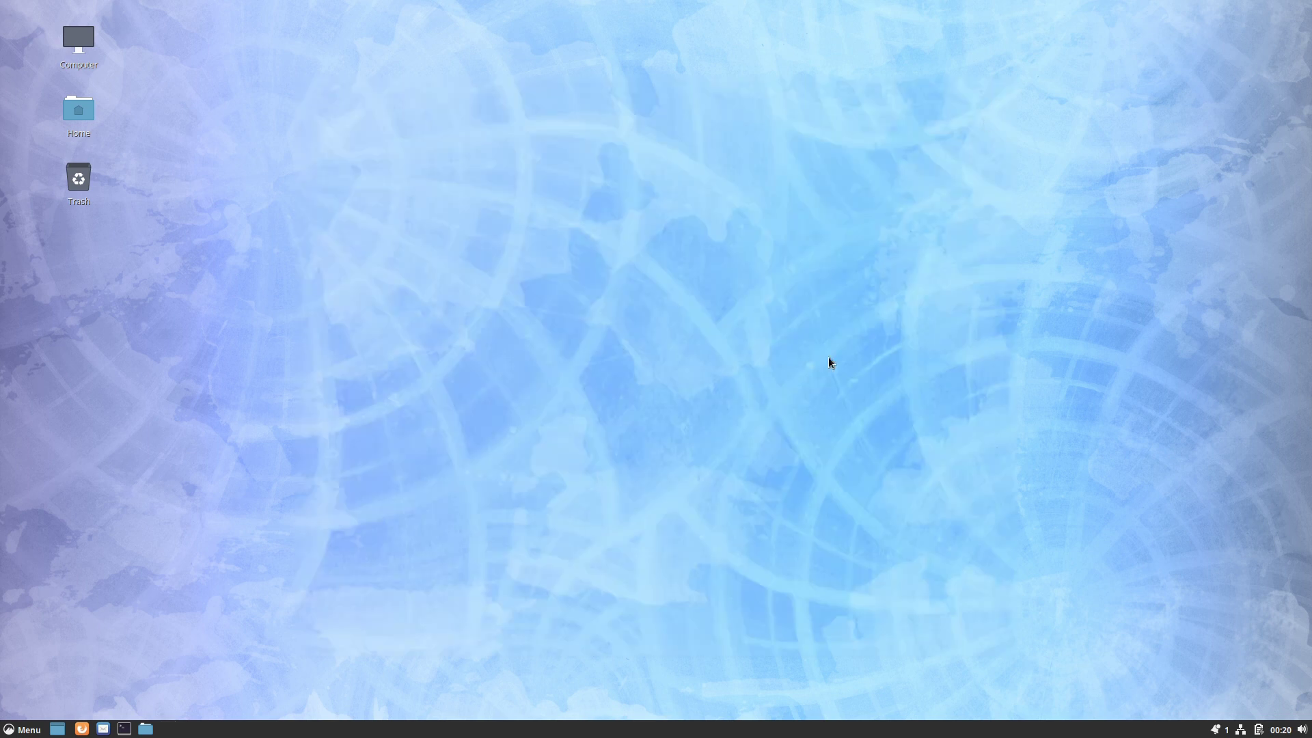
Step: Open a terminal and move it to the upper left, enlarging the window
click(126, 730)
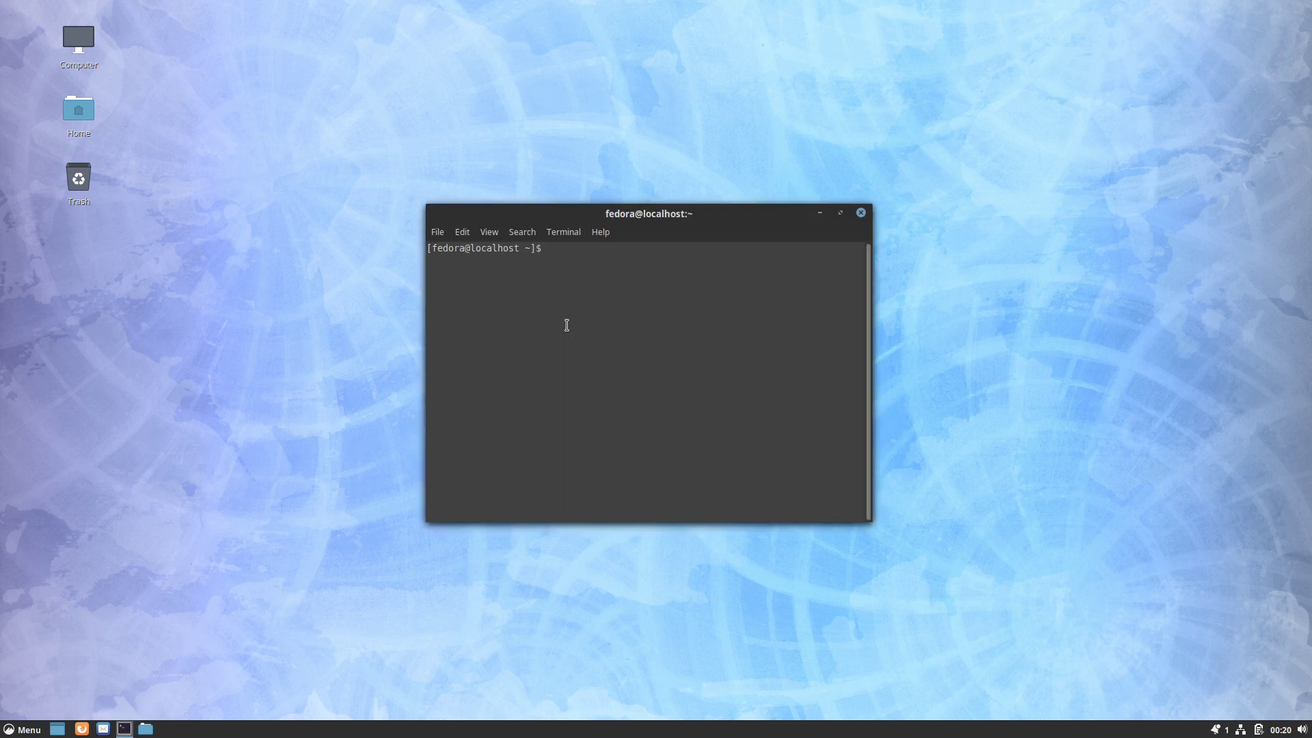
drag(526, 214, 290, 114)
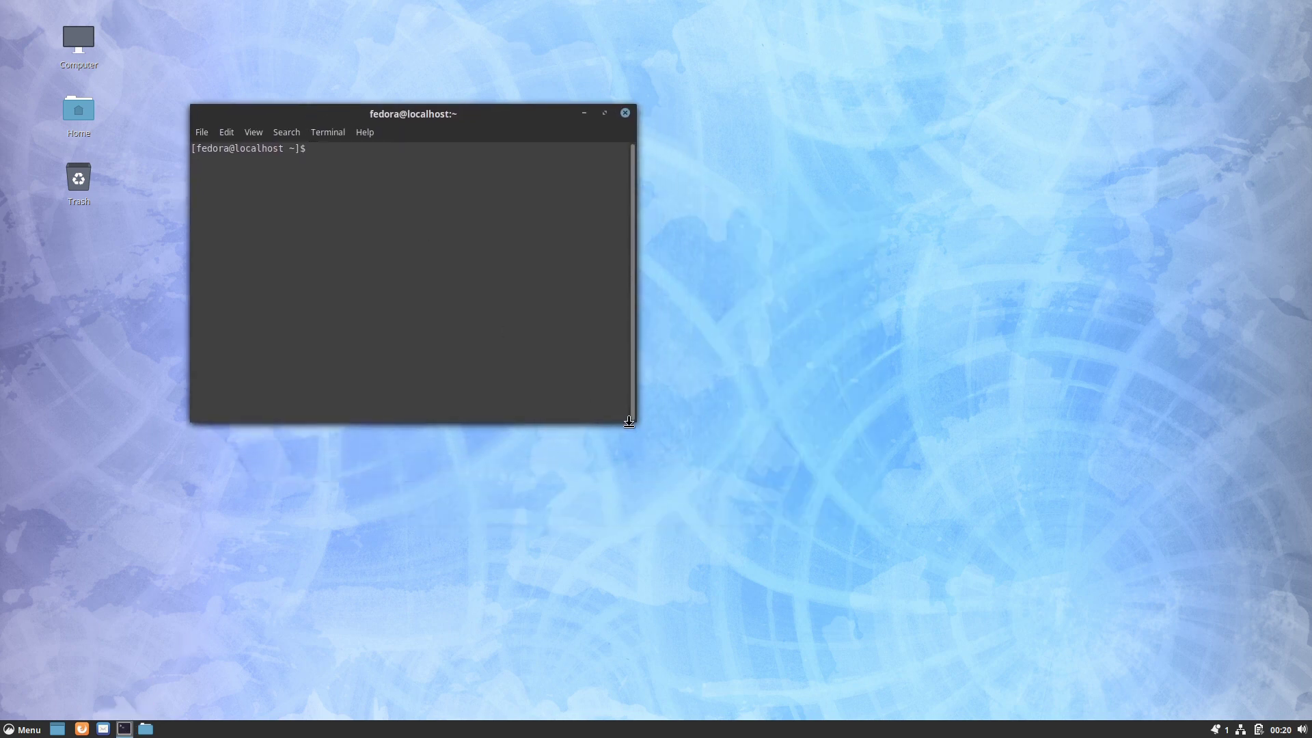
drag(627, 424, 901, 534)
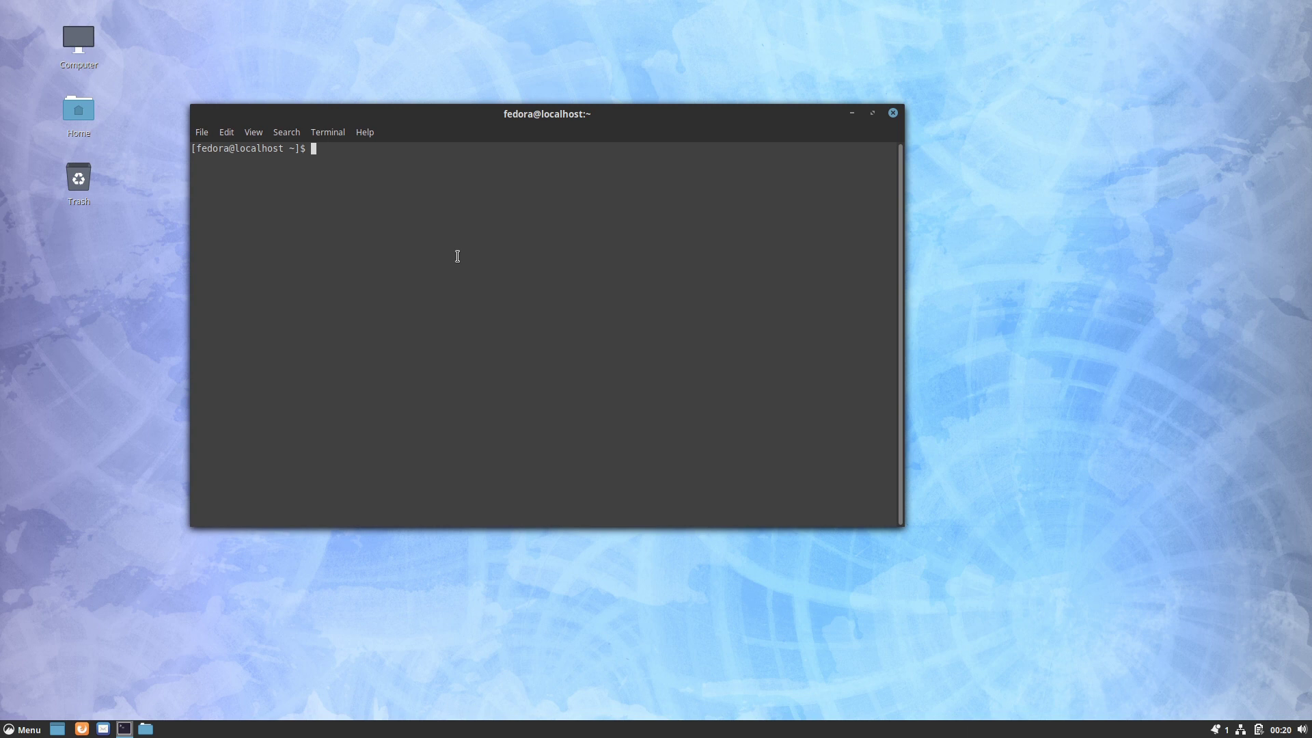
Step: Run 'sudo dnf update', enter the sudo password, and approve the transaction with y
text(sudo dnf update)
key(Return)
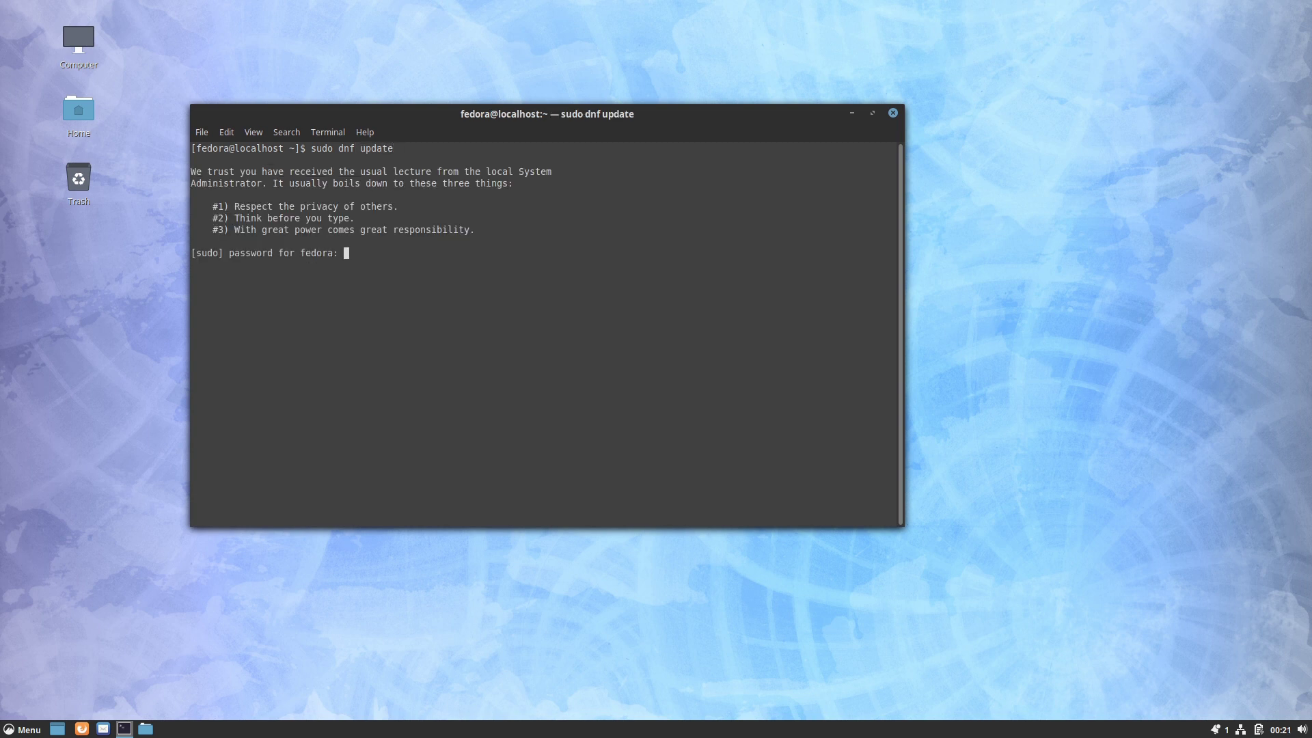
key(ctrl+c)
key(Return)
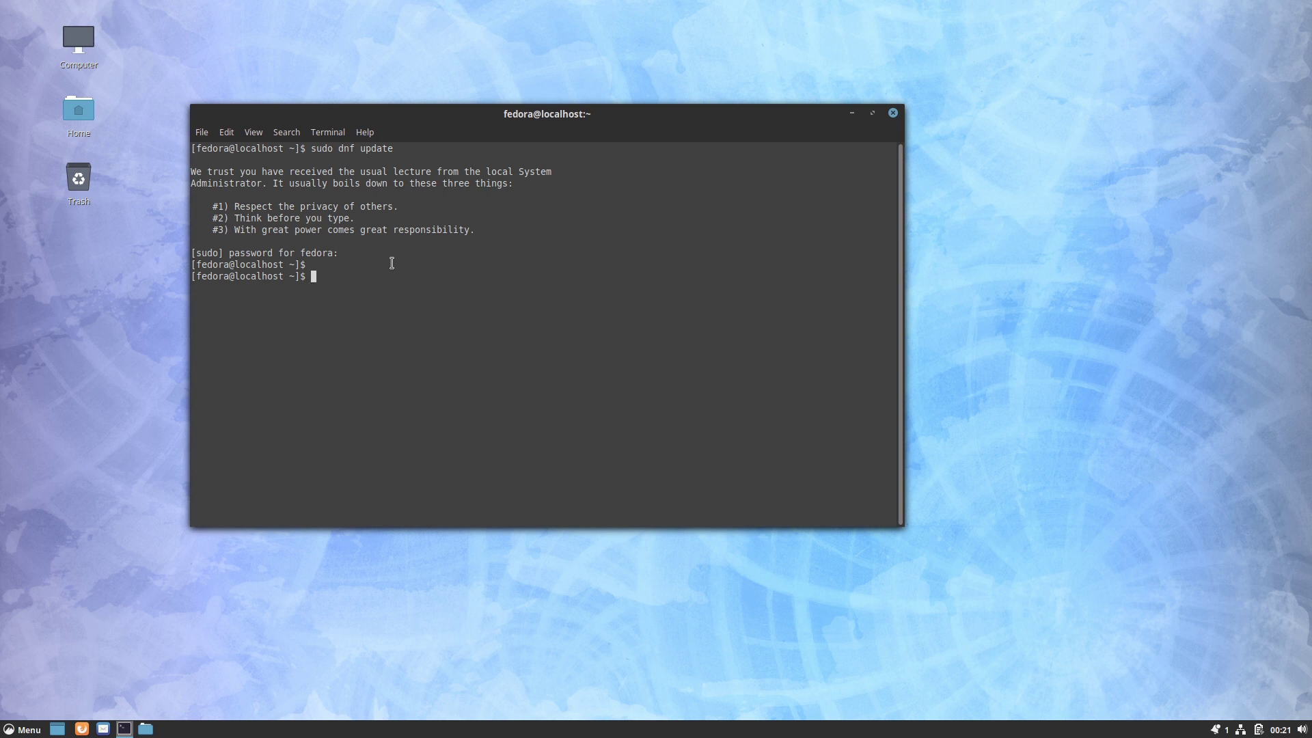
key(Up)
key(Return)
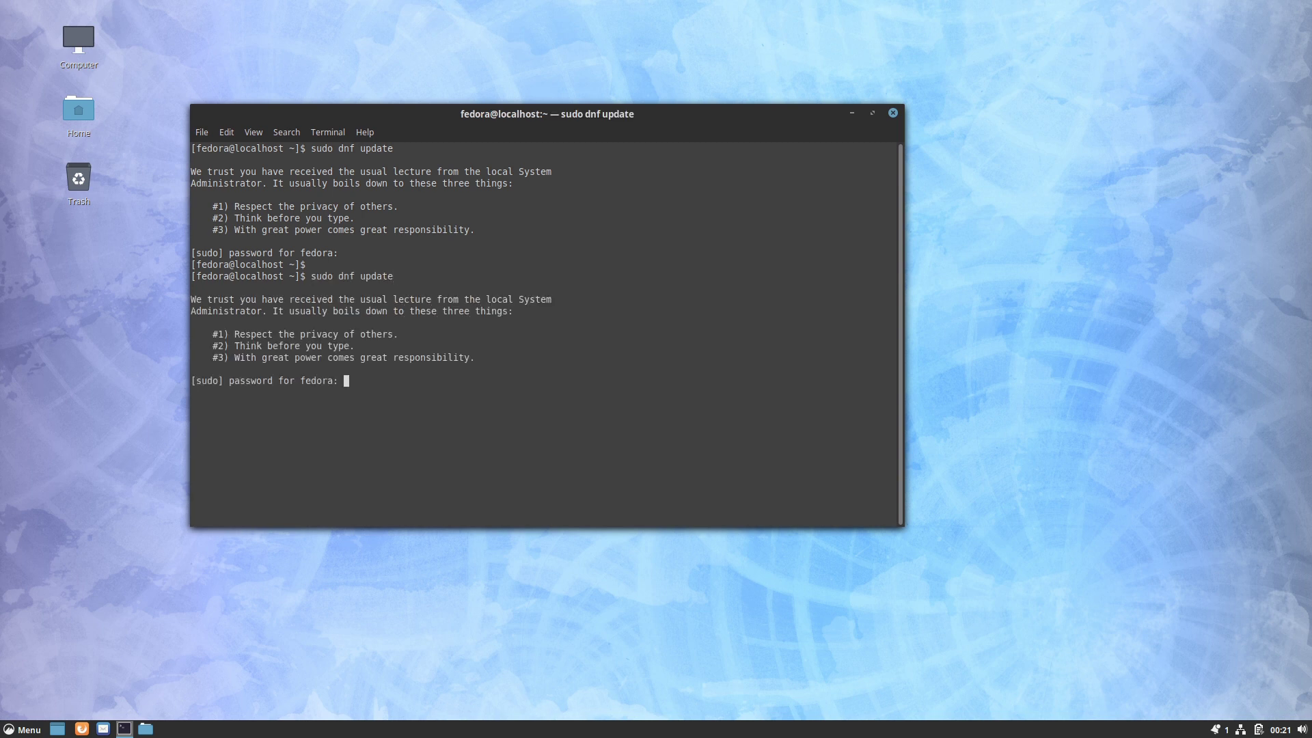
key(Return)
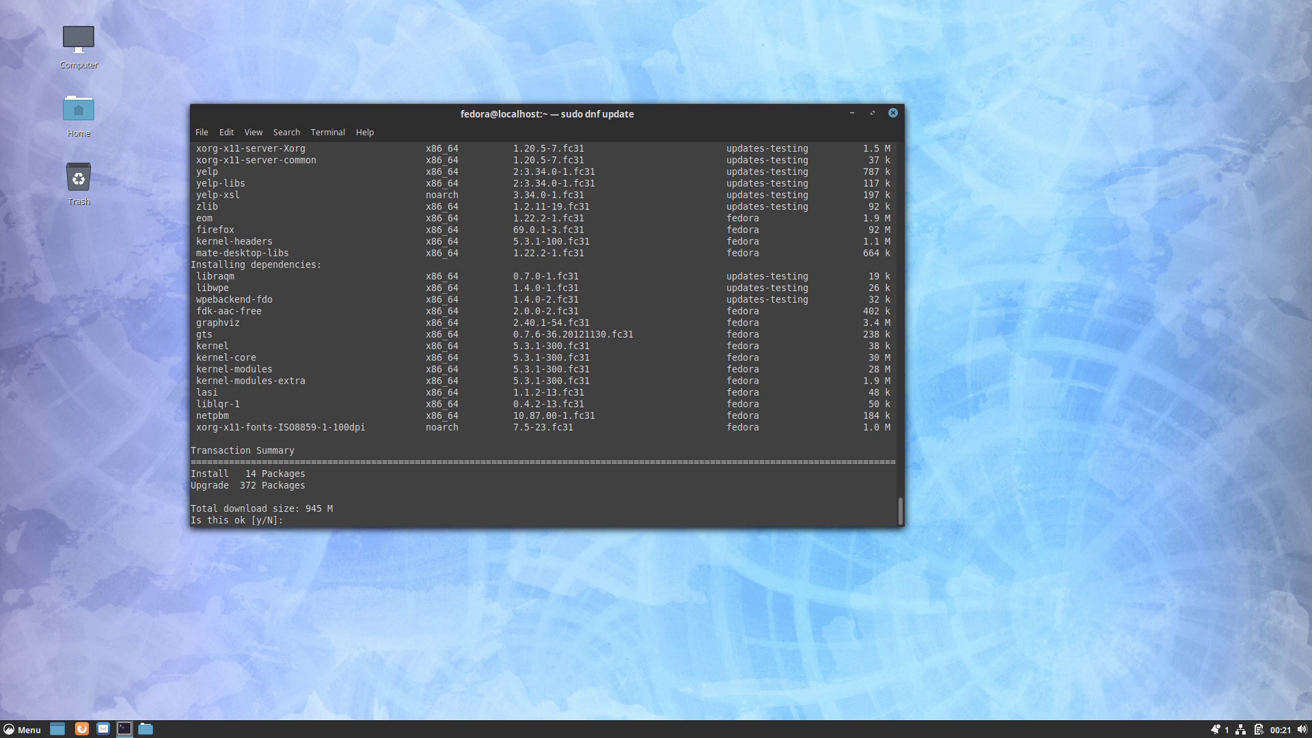
text(y)
key(Return)
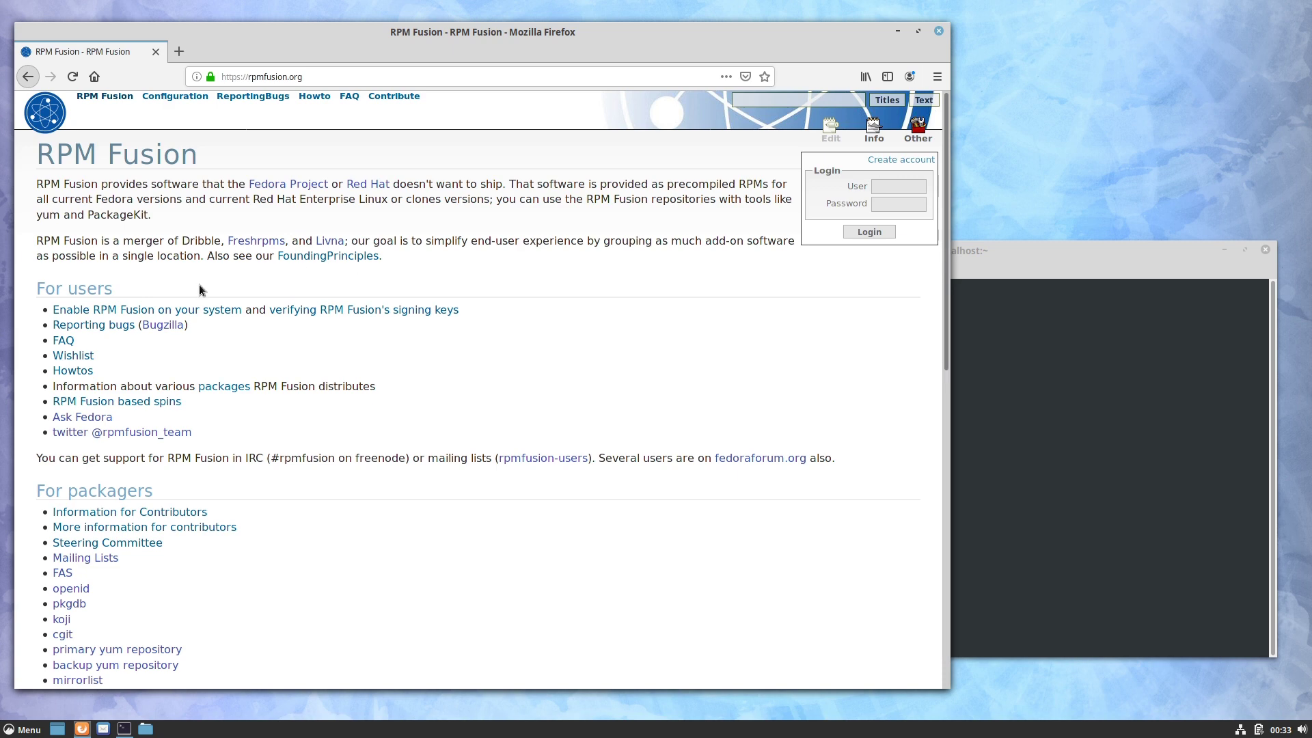
Step: Go to the RPM Fusion FAQ and its 'How do I use RPM Fusion?' answer
click(63, 341)
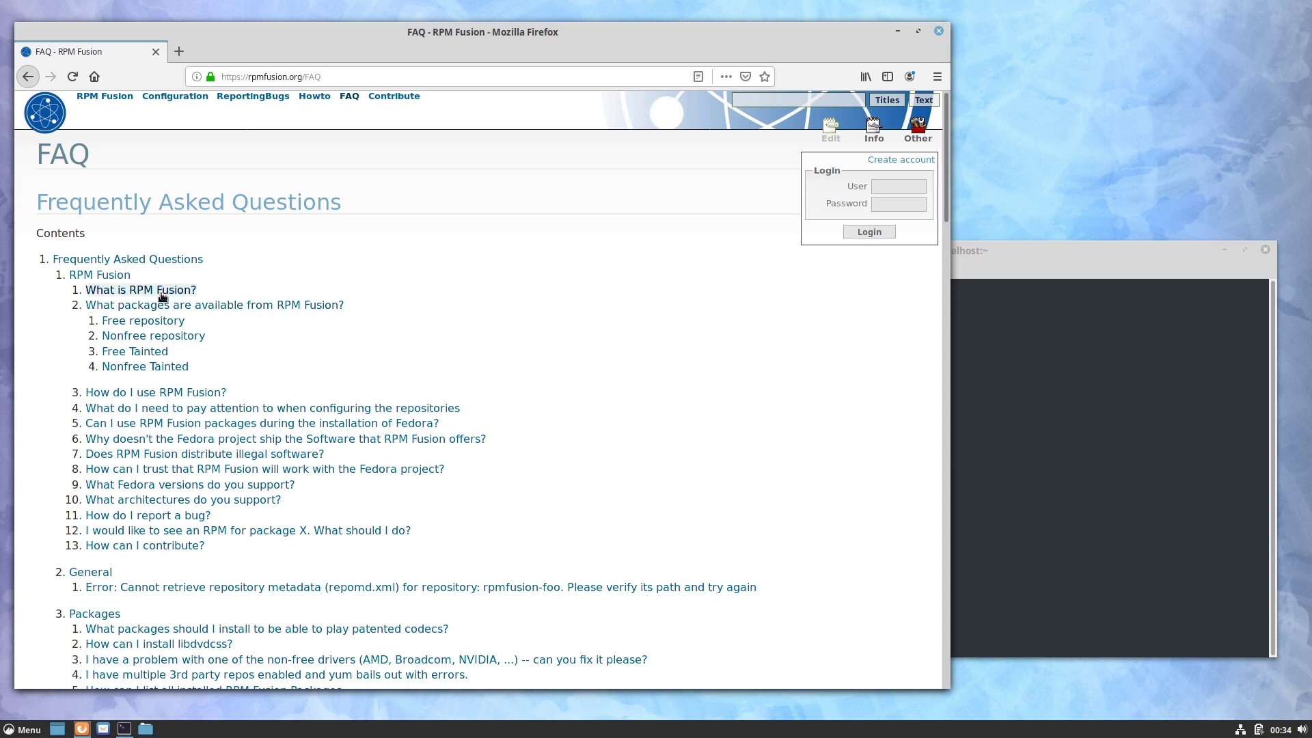
click(174, 393)
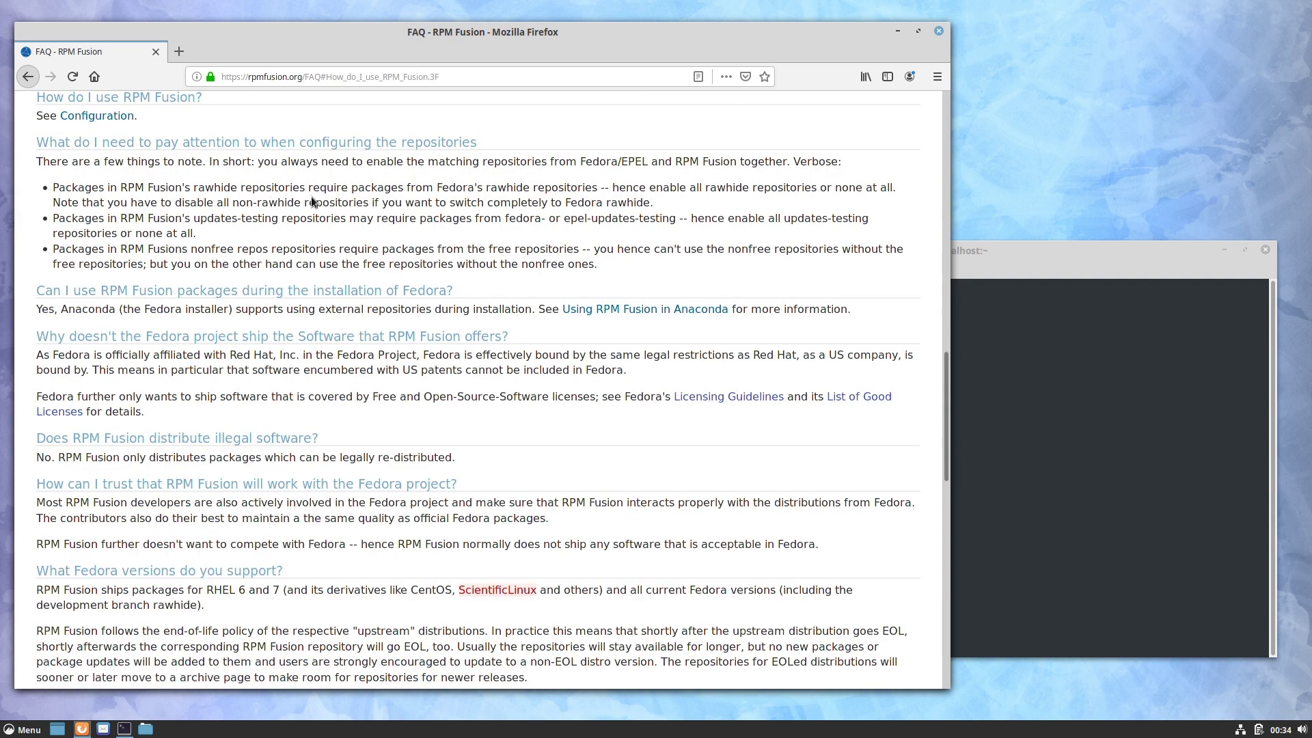
Step: Copy the Fedora 22+ 'sudo dnf install' command for the free and nonfree repositories
click(78, 118)
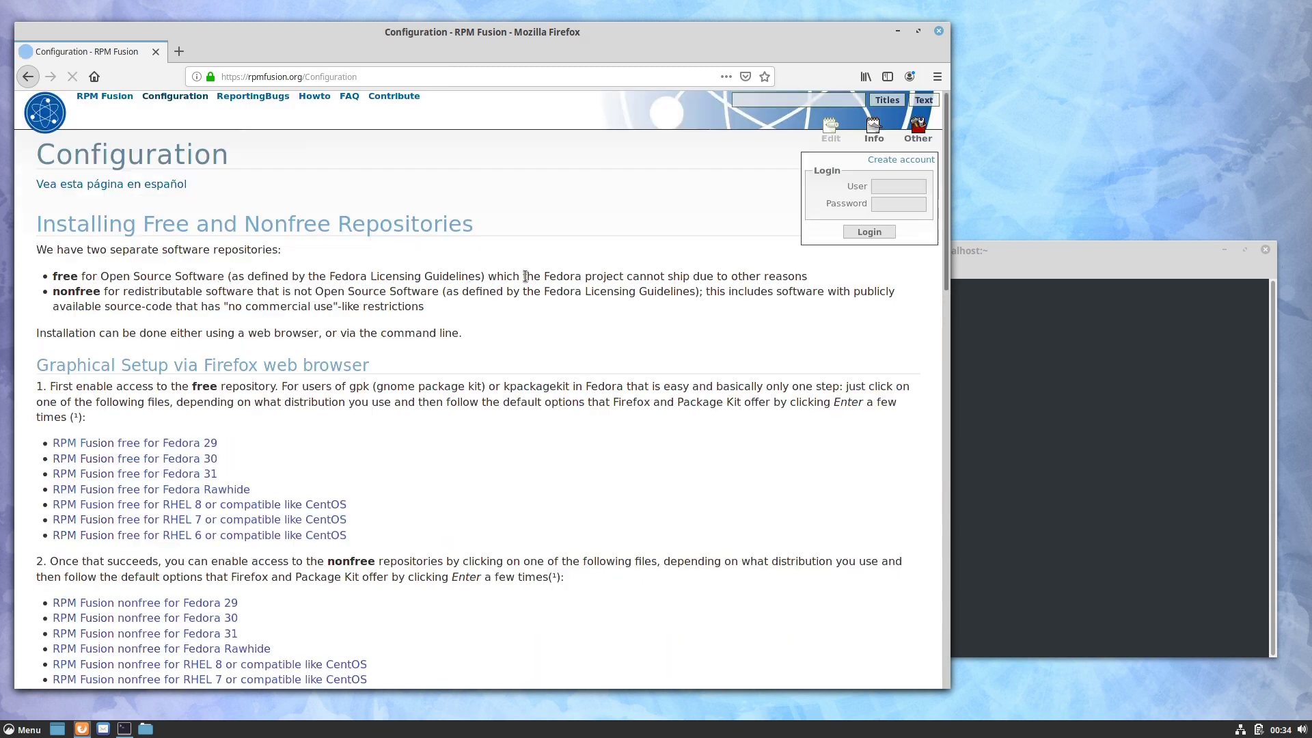
scroll(626, 333, down, 4)
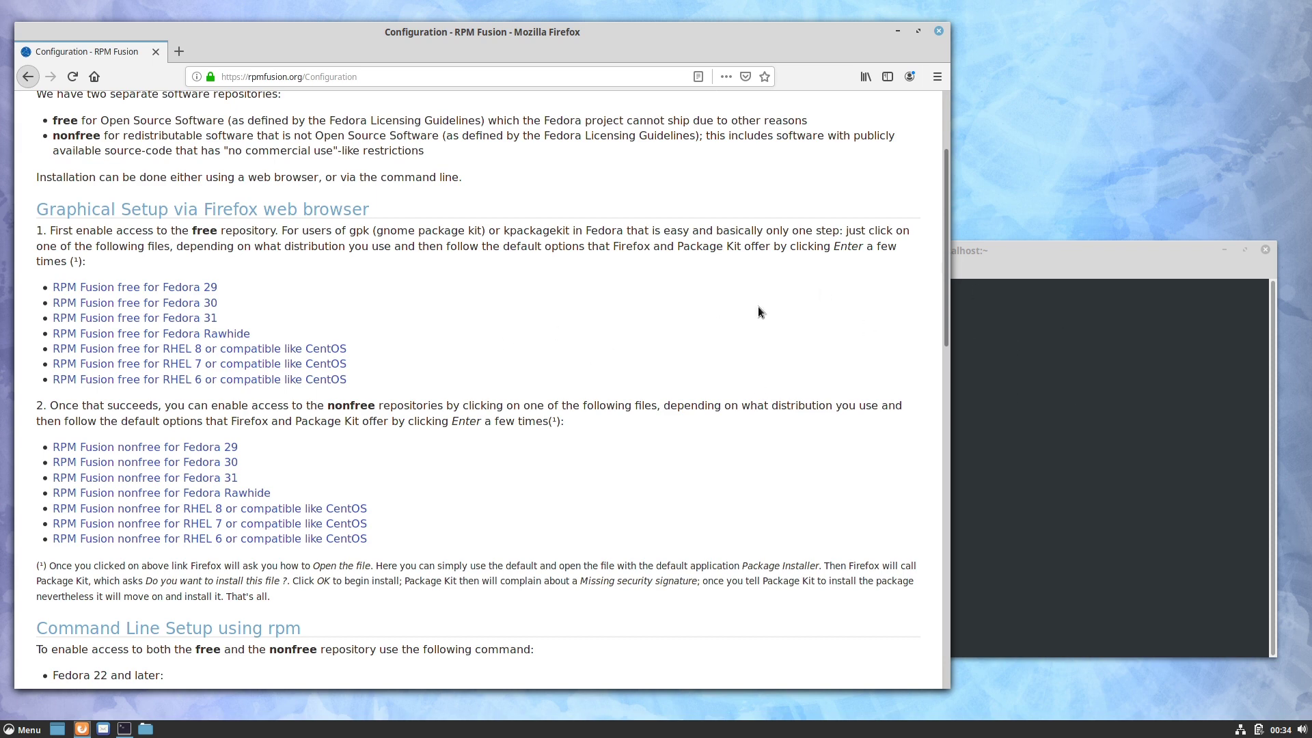
scroll(581, 305, down, 5)
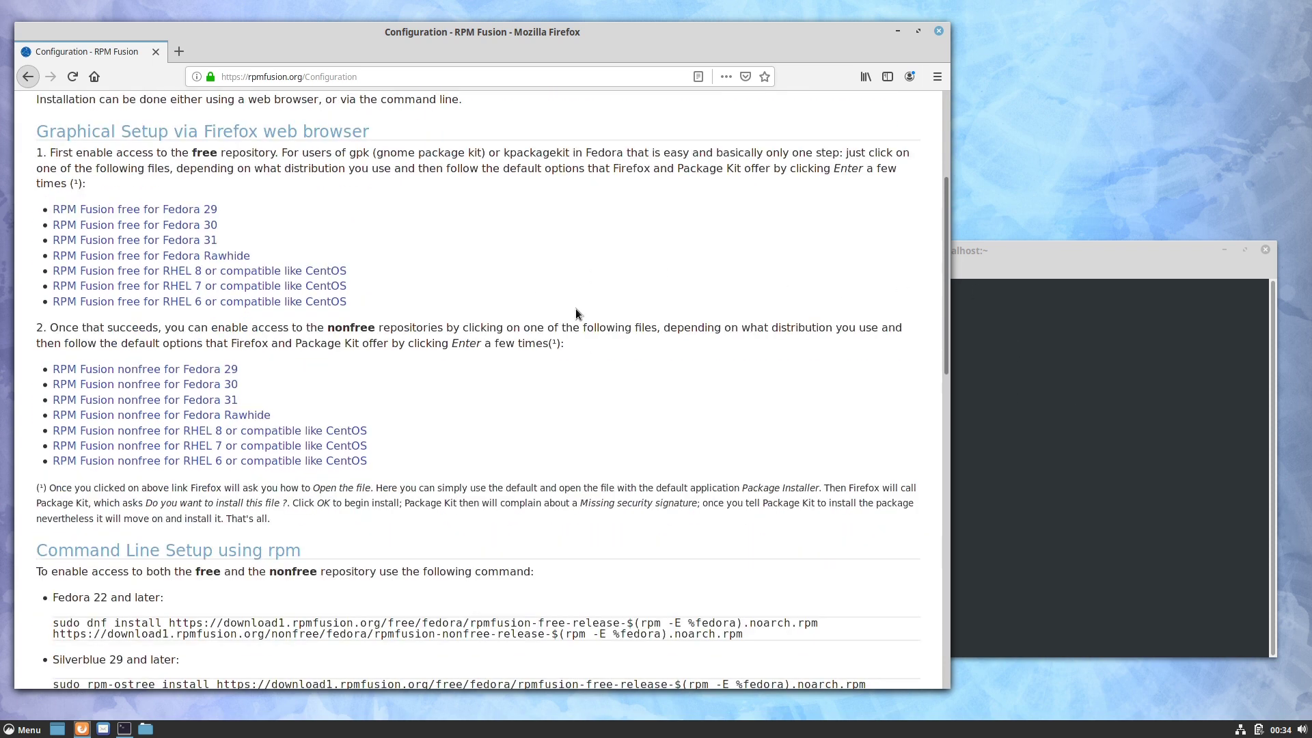
scroll(554, 316, down, 3)
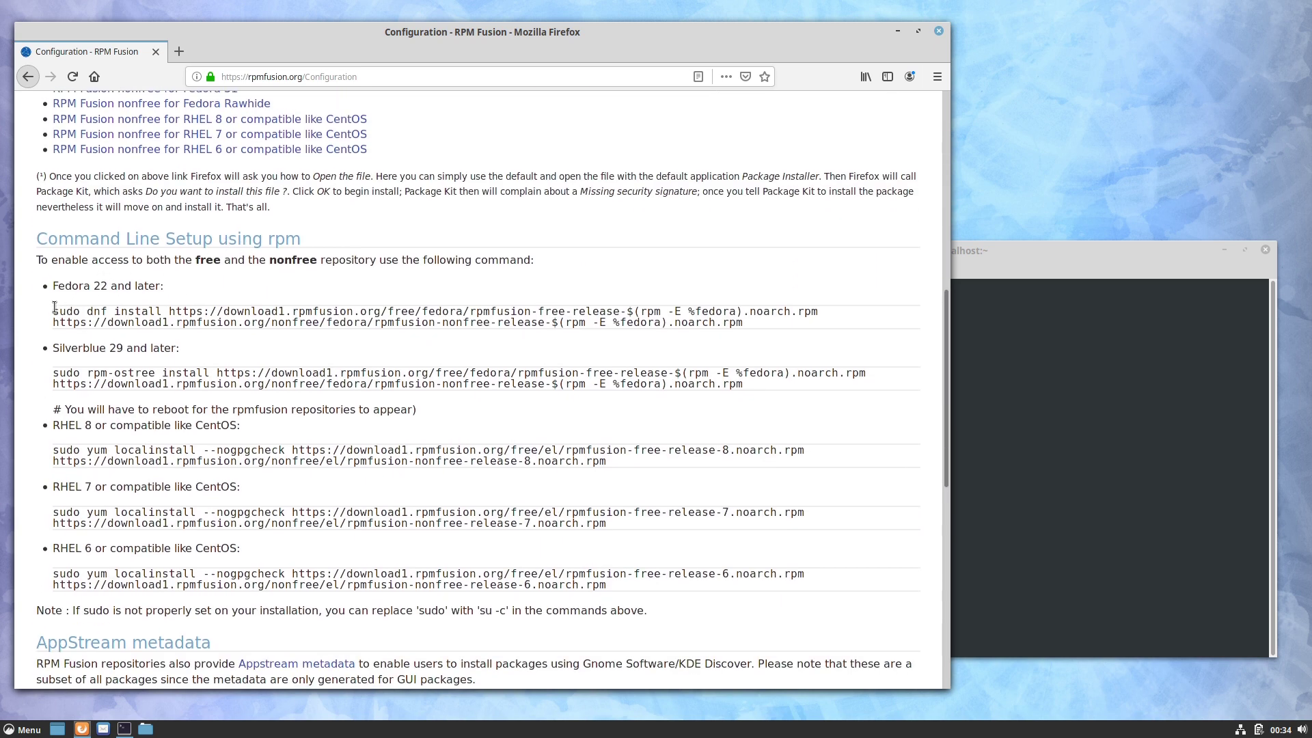
drag(53, 311, 779, 331)
key(ctrl+c)
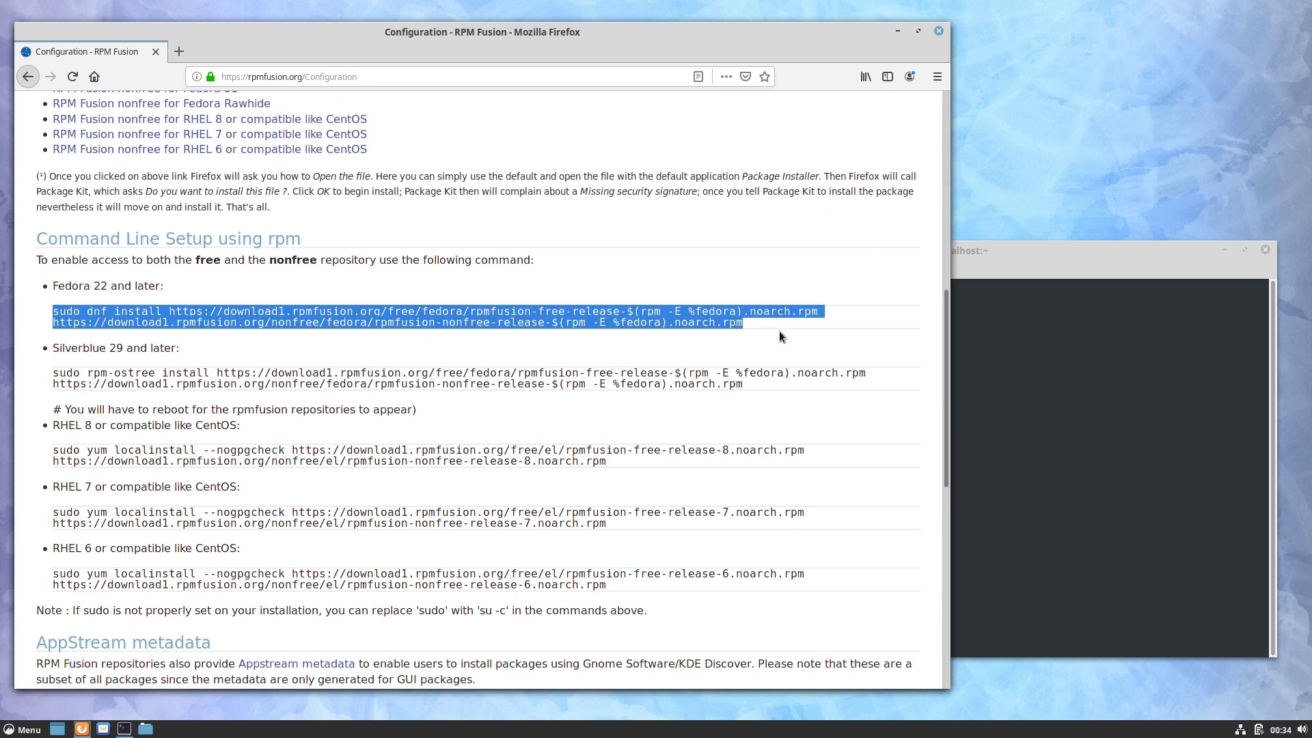
click(213, 311)
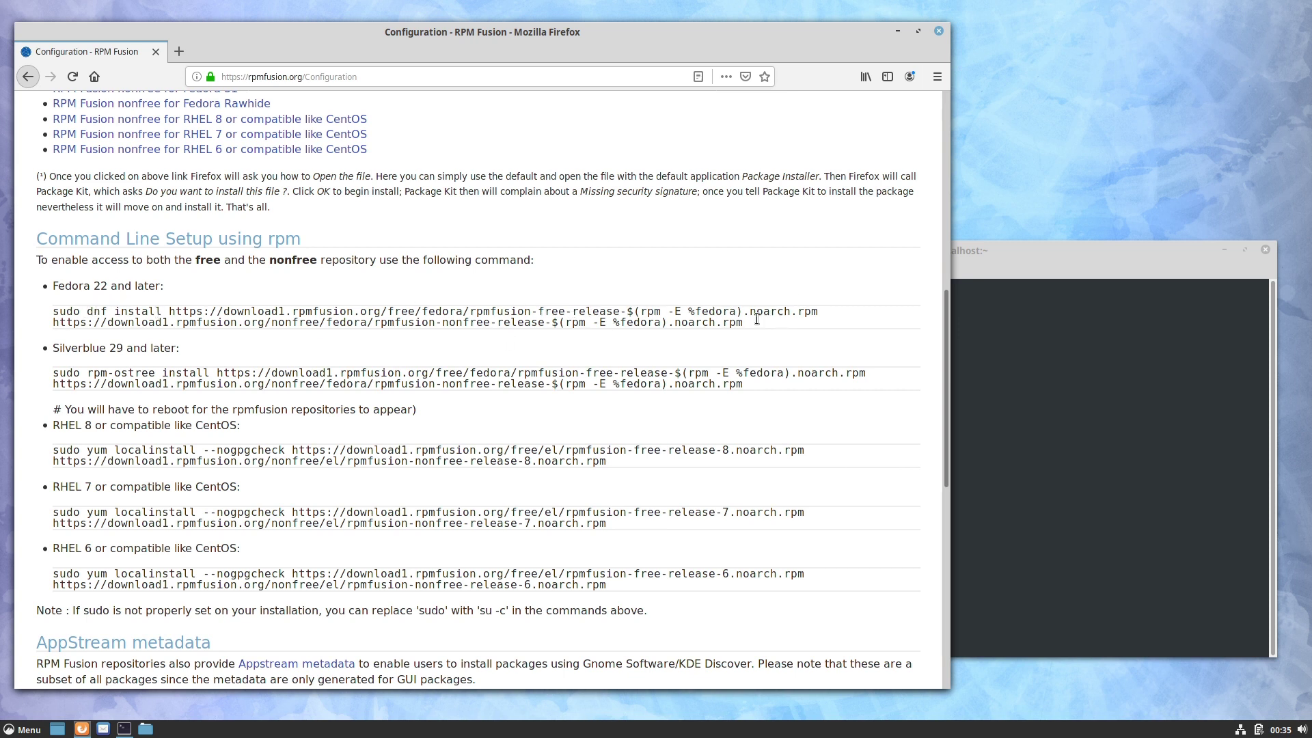
Step: Paste and run the repository install command, giving the sudo password and confirming with y
click(1007, 290)
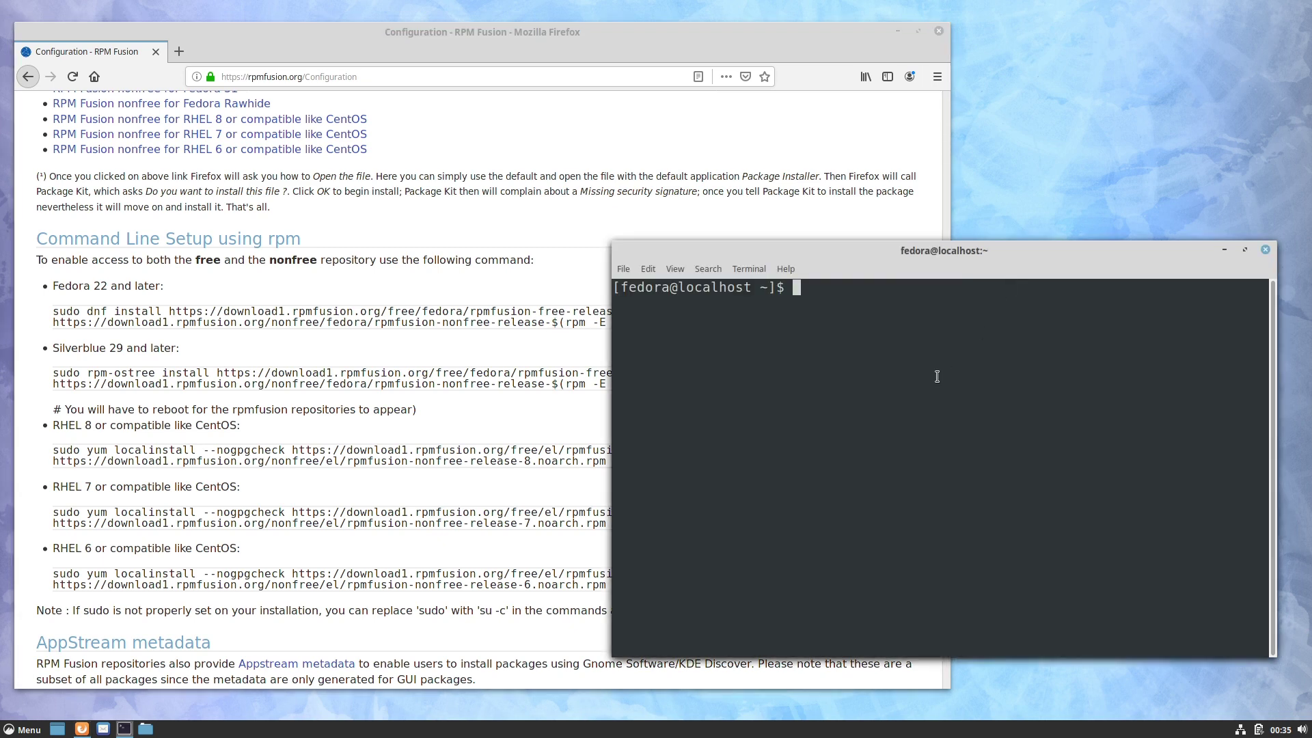
key(ctrl+shift+v)
key(Return)
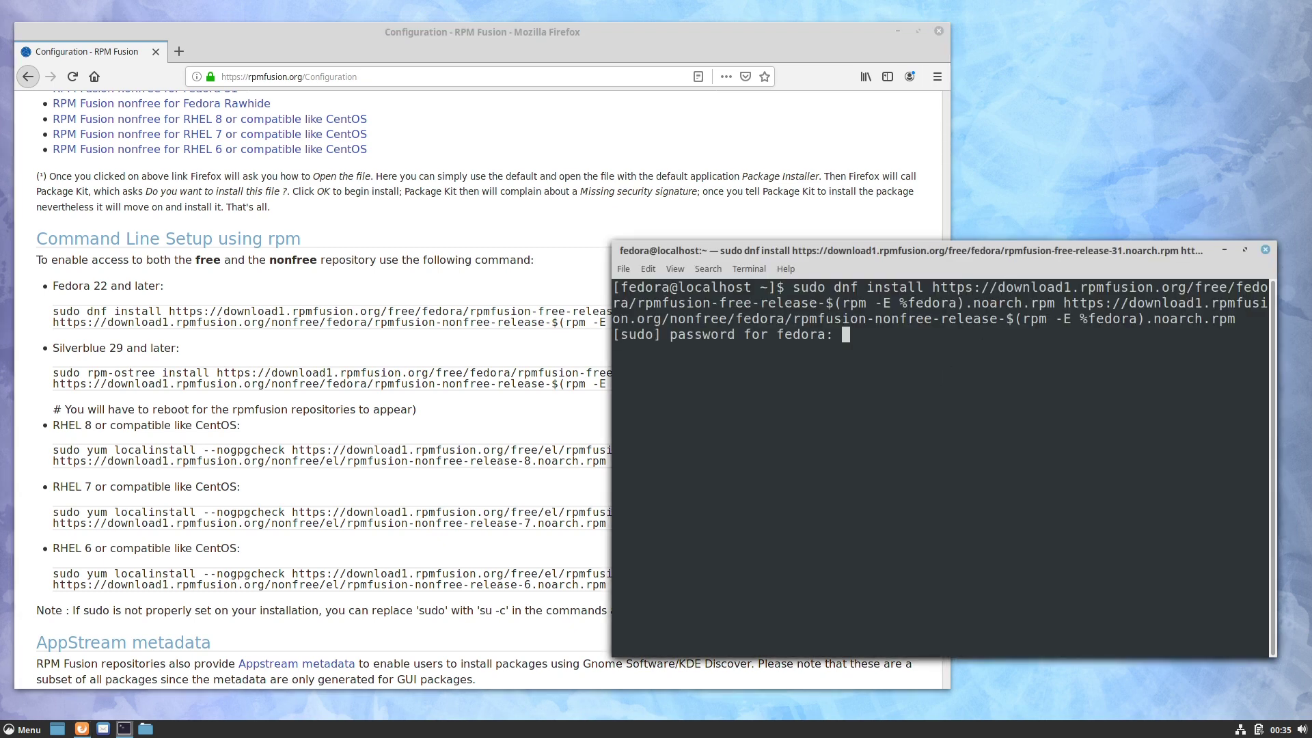
key(Return)
drag(612, 327, 358, 327)
drag(399, 242, 400, 134)
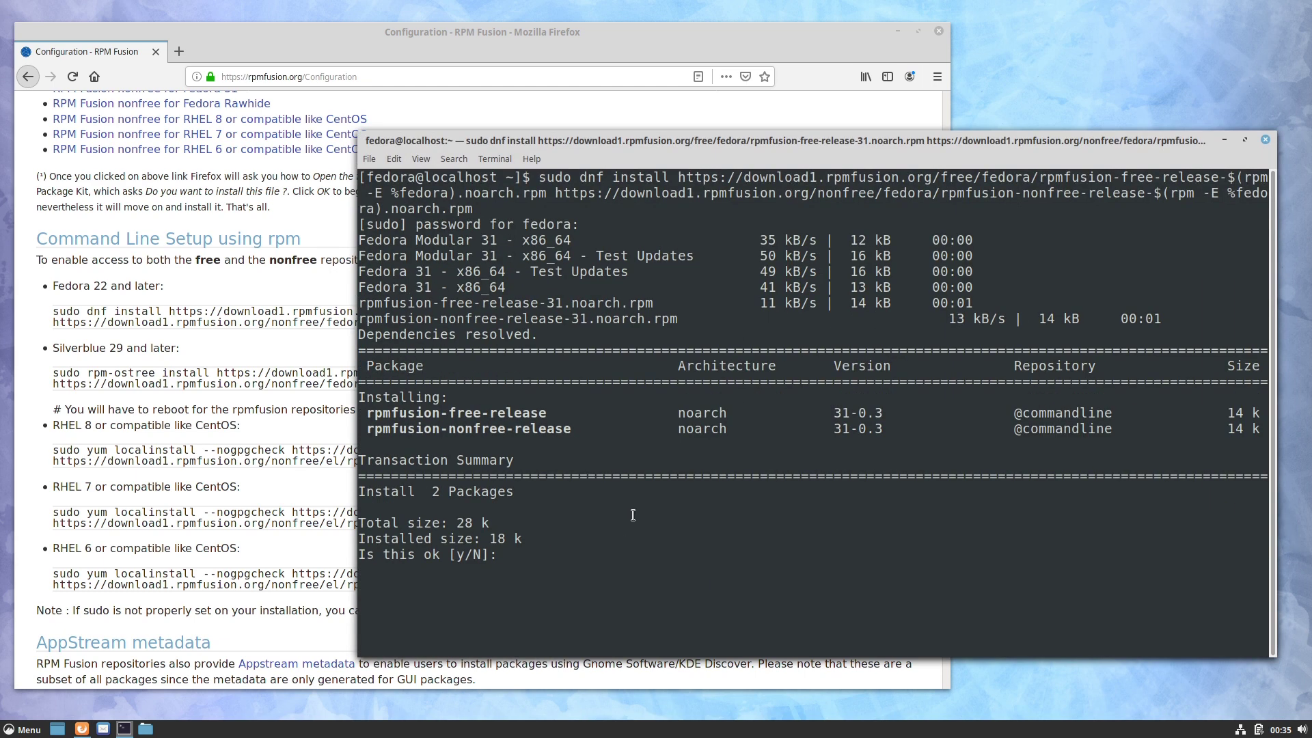
text(y)
key(Return)
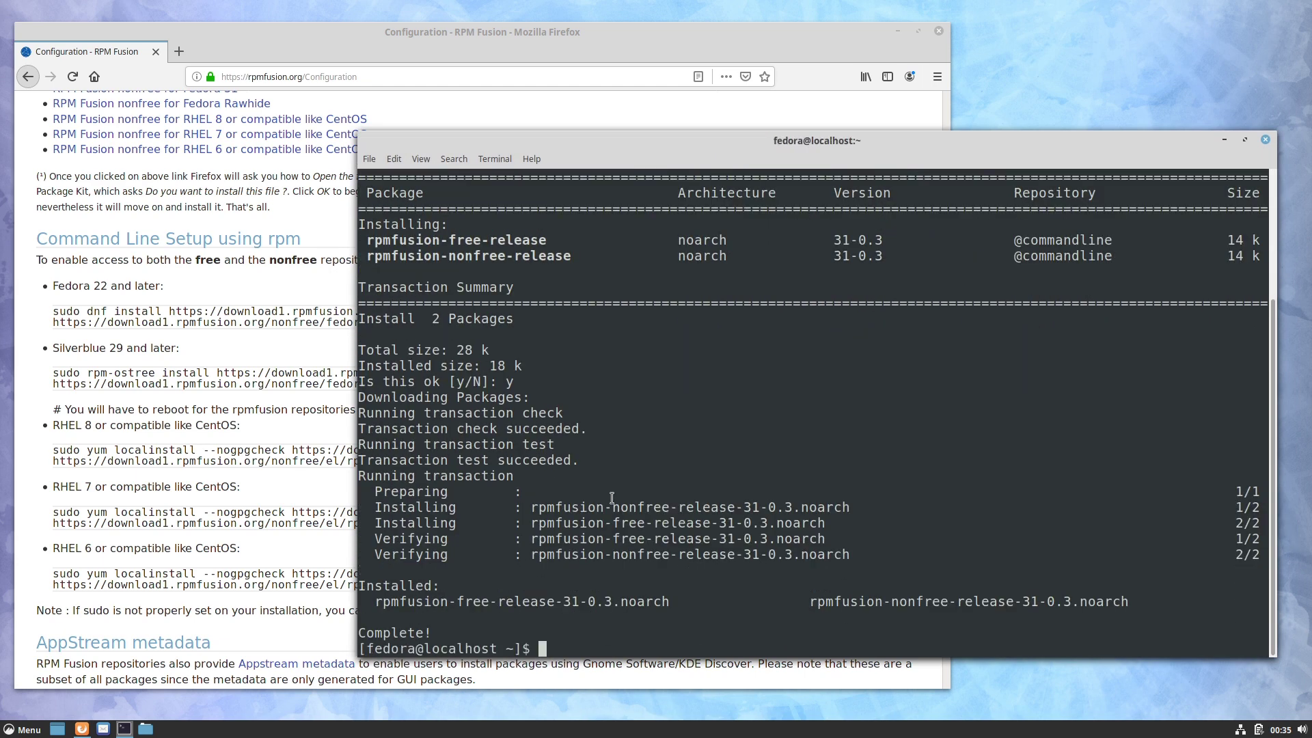
Step: Select the 'sudo dnf groupupdate core' command on the RPM Fusion page
click(275, 394)
scroll(803, 479, down, 1)
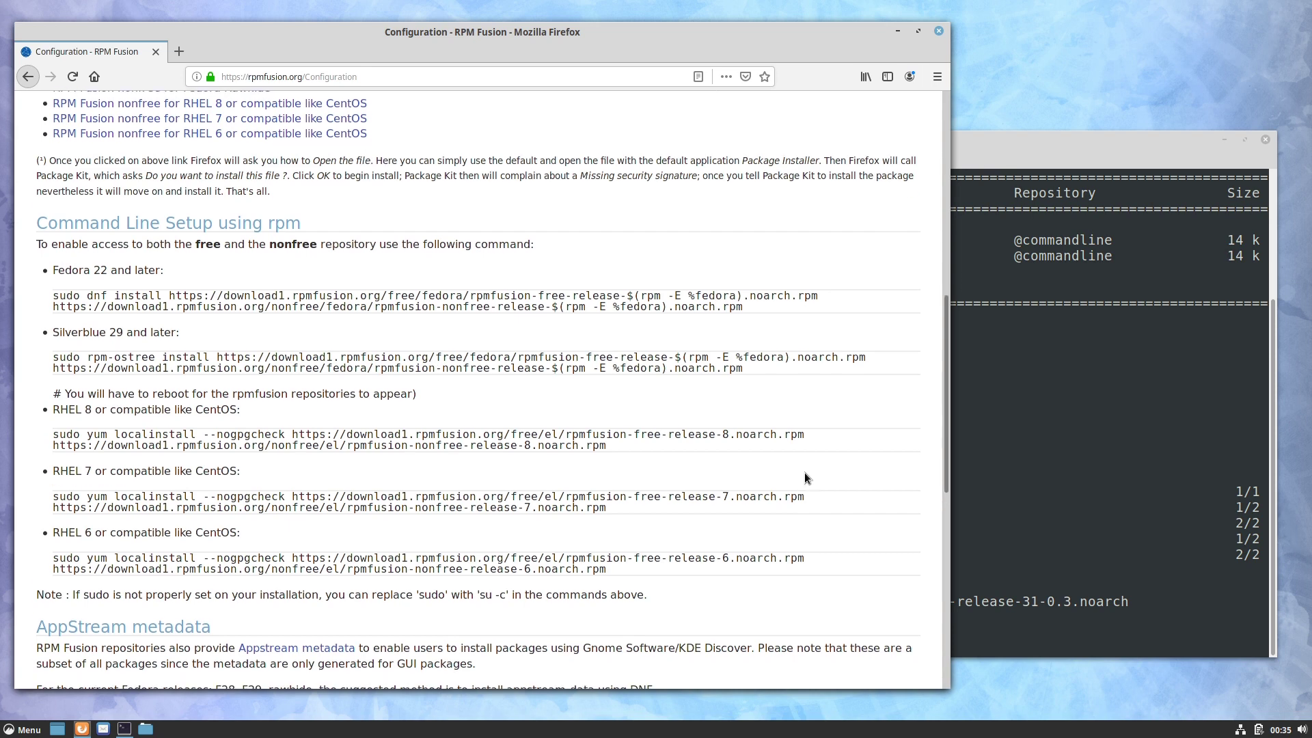
drag(944, 413, 942, 571)
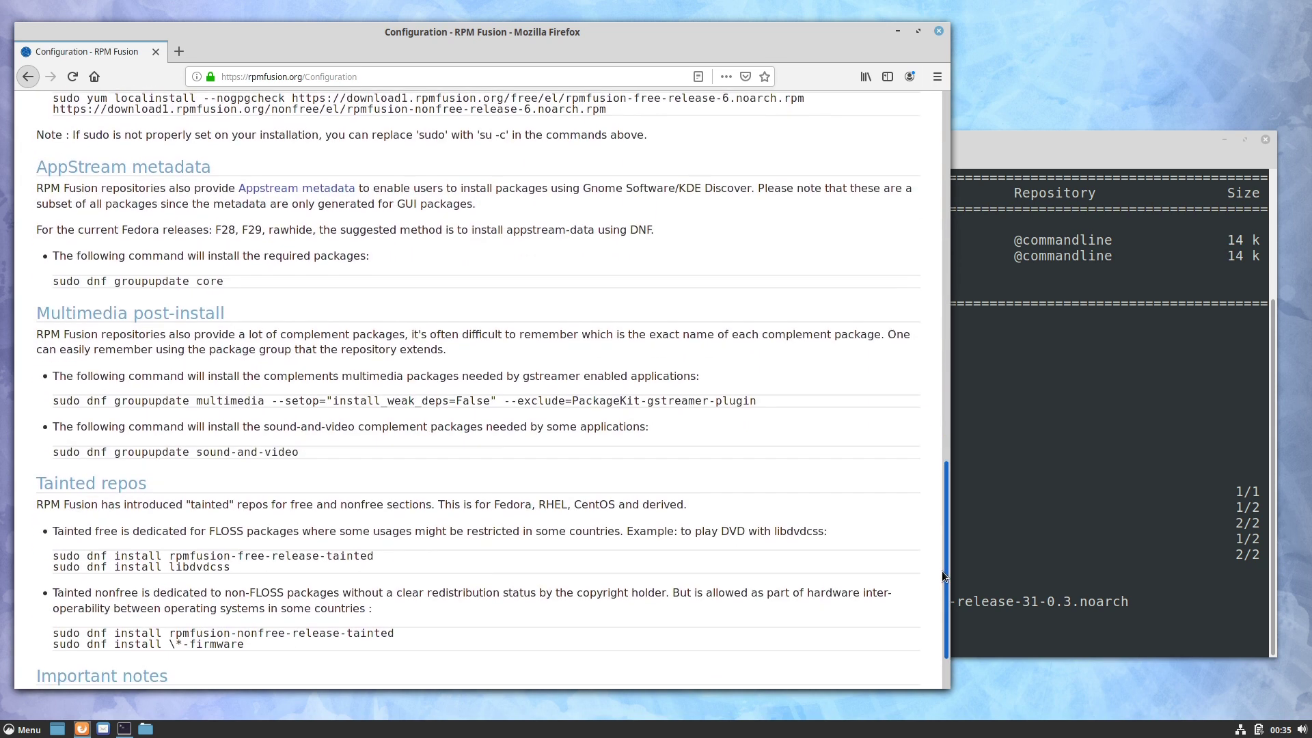
triple_click(64, 281)
key(ctrl+c)
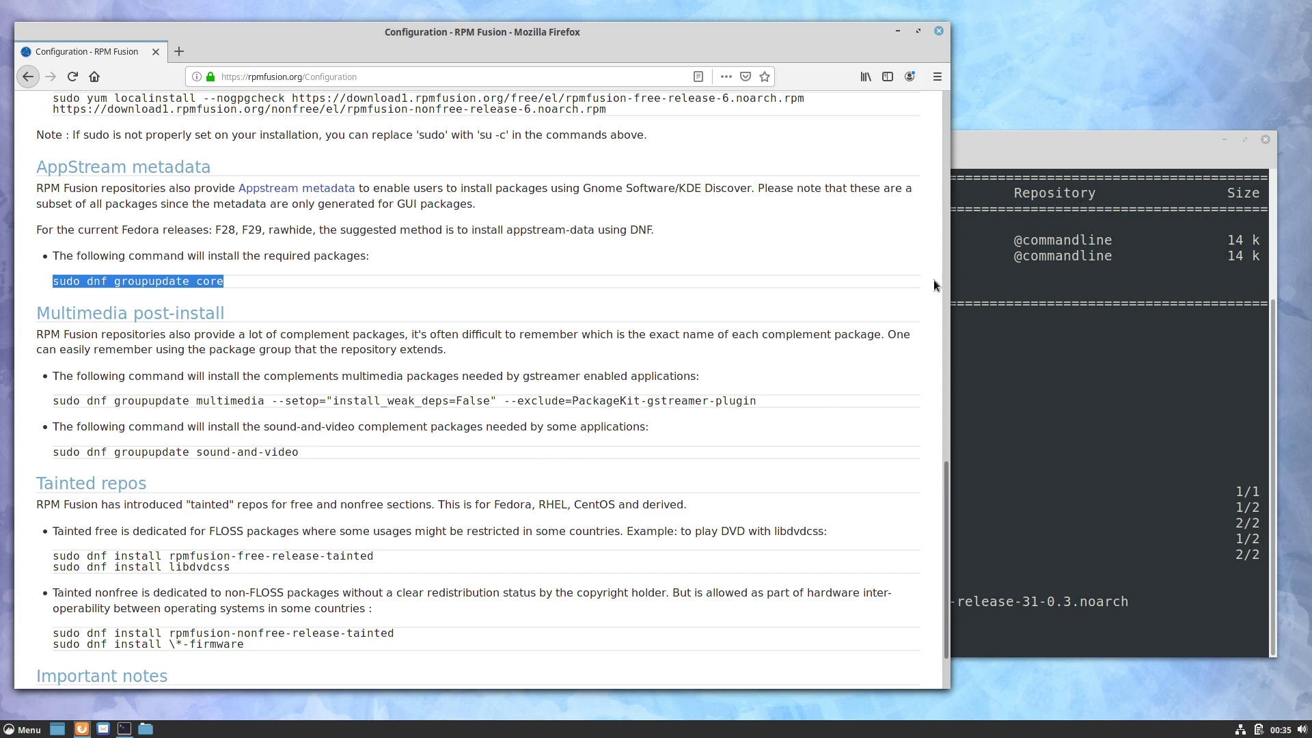
click(1026, 156)
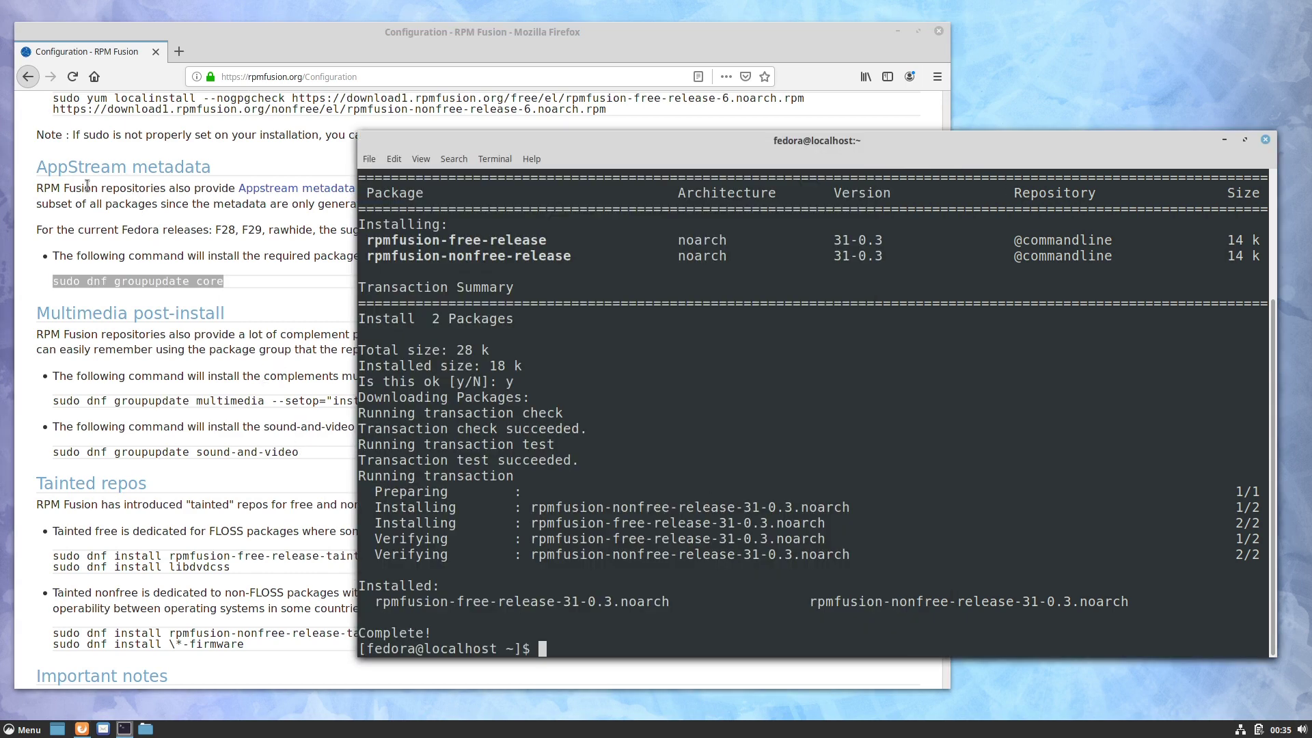
Step: Run 'sudo dnf groupupdate core' in the terminal and answer y to install the Core group
middle_click(620, 542)
key(Return)
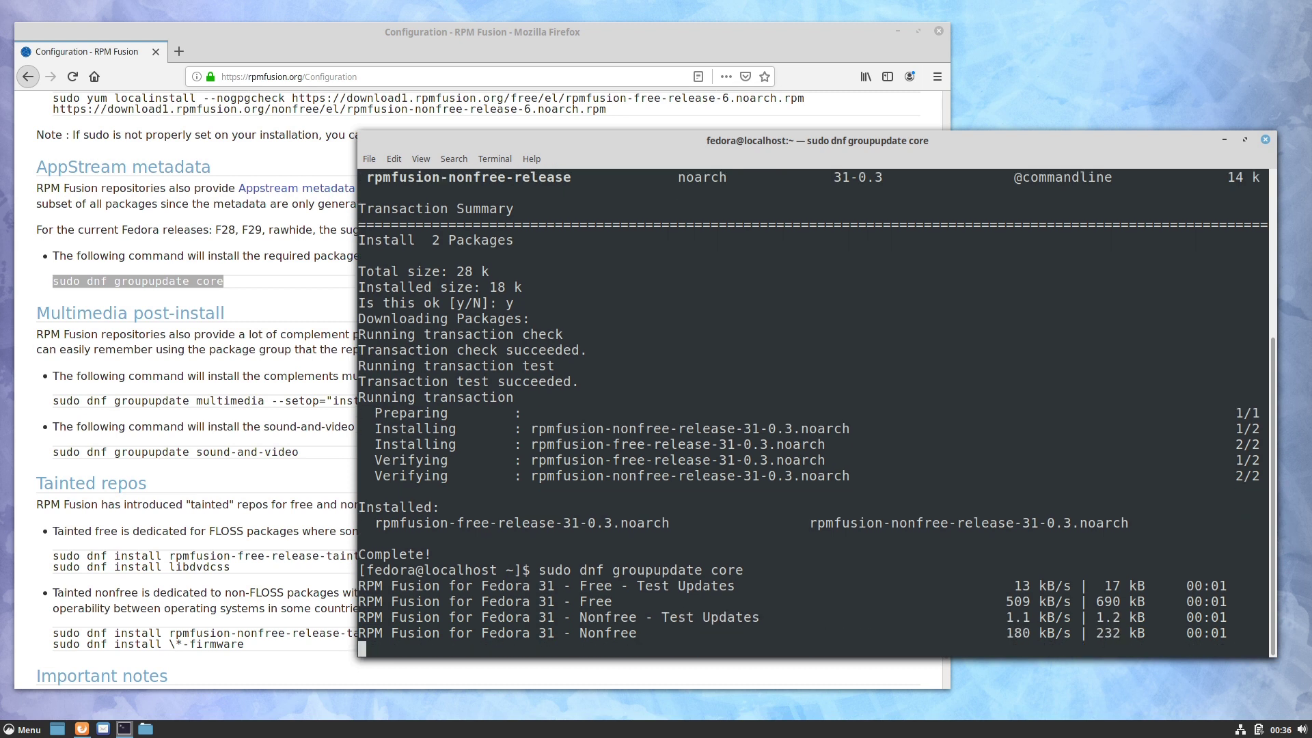
click(227, 283)
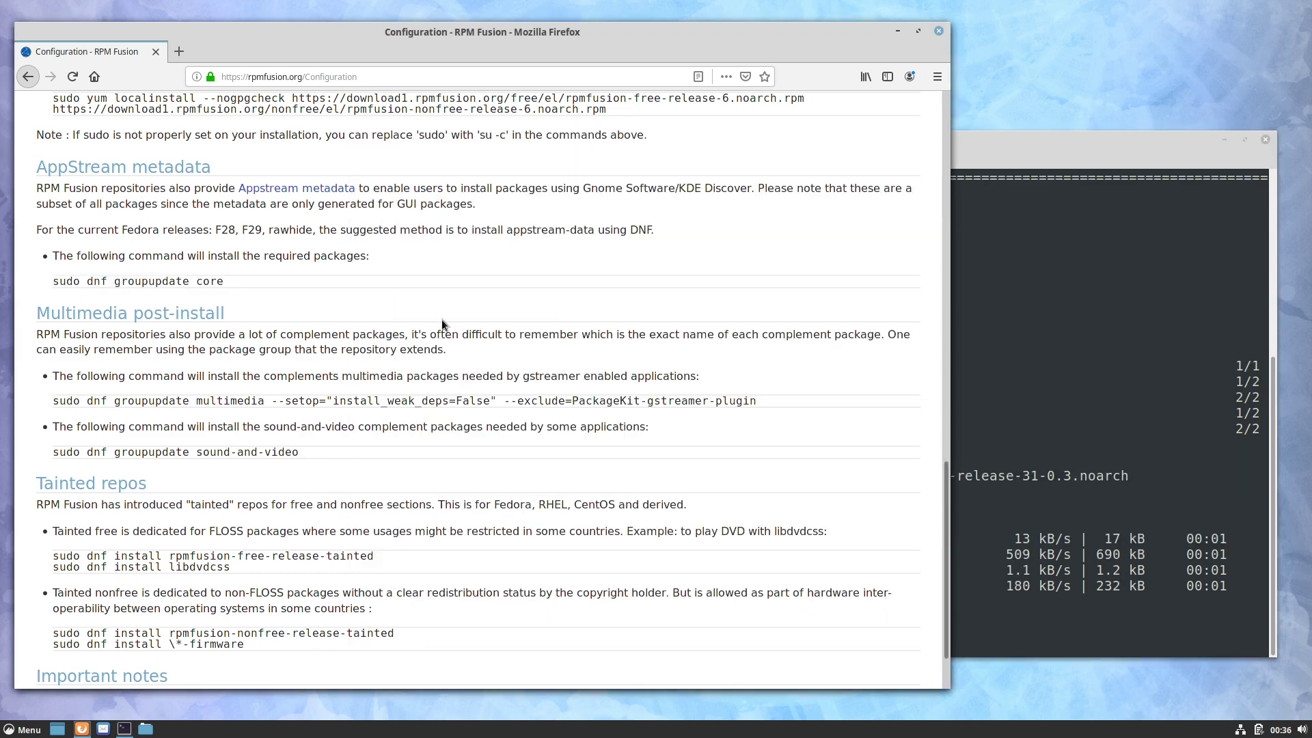
drag(583, 188, 752, 188)
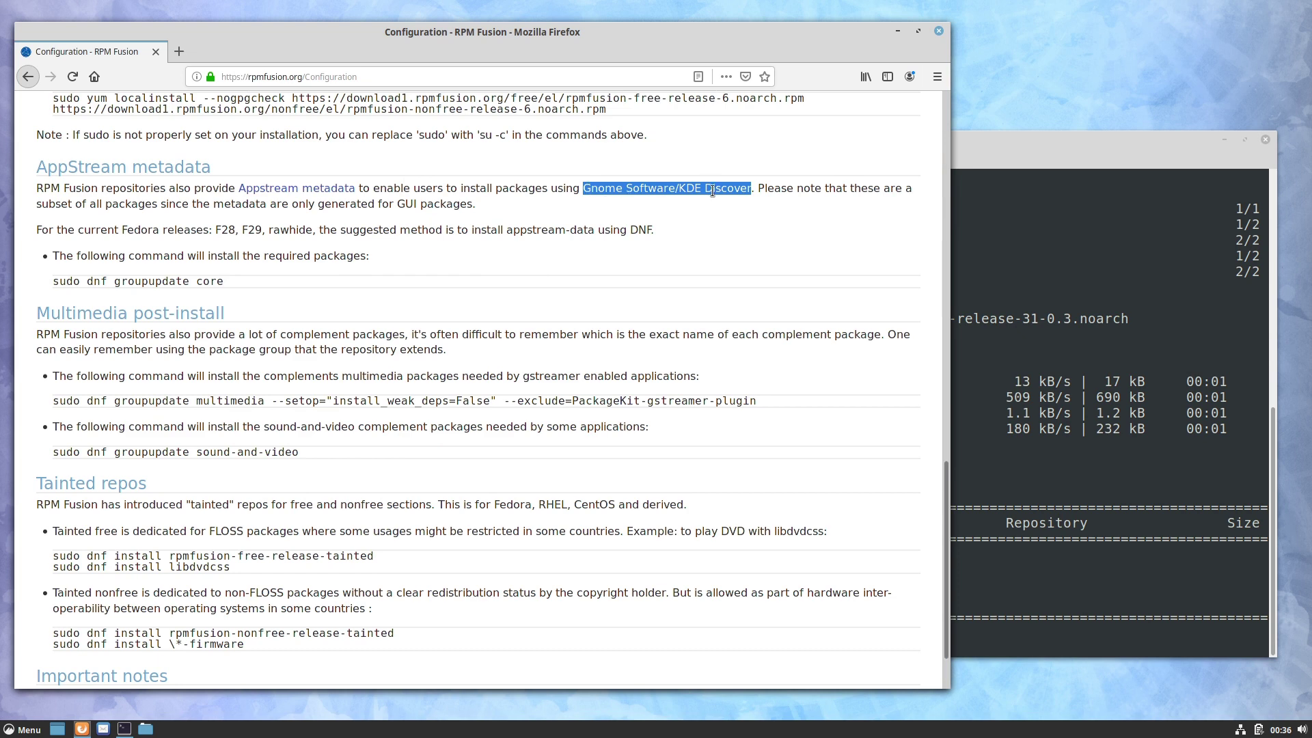
click(1010, 164)
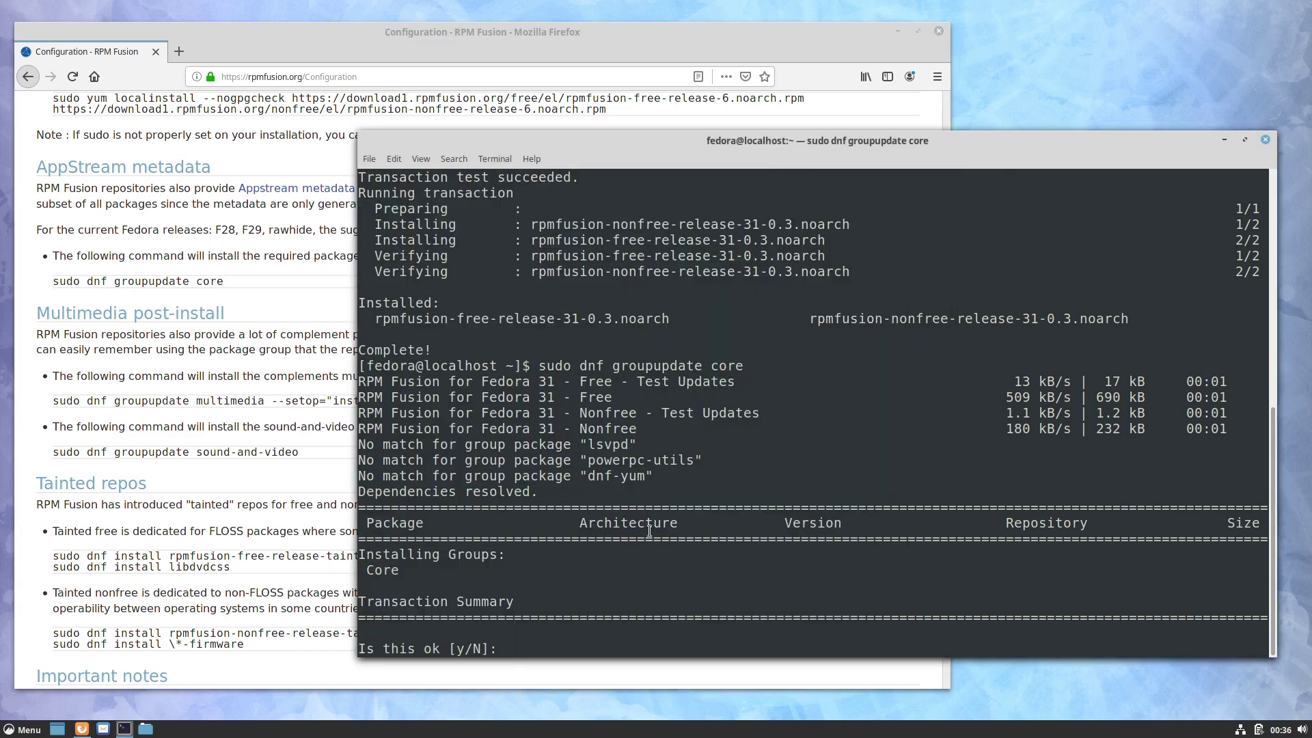
text(y)
key(Return)
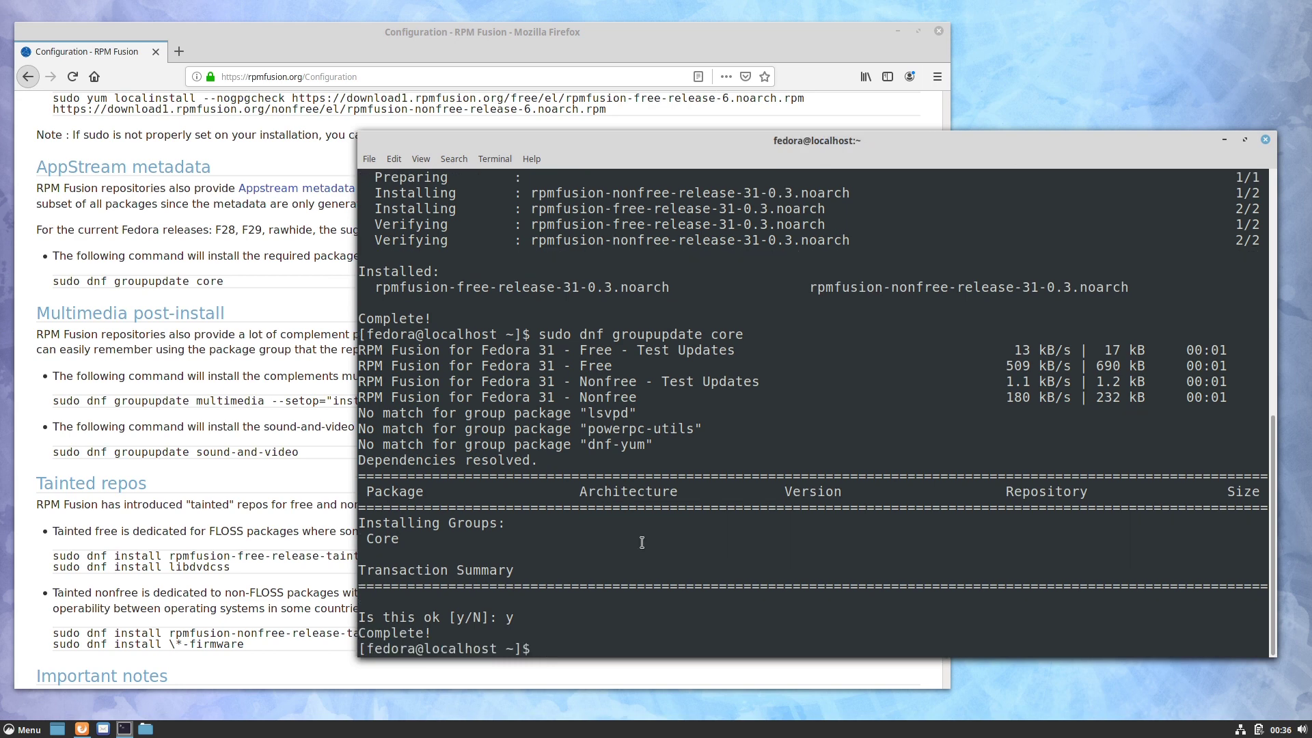
Step: Copy the multimedia groupupdate command from the RPM Fusion page, run it, and confirm installing 25 packages
click(182, 395)
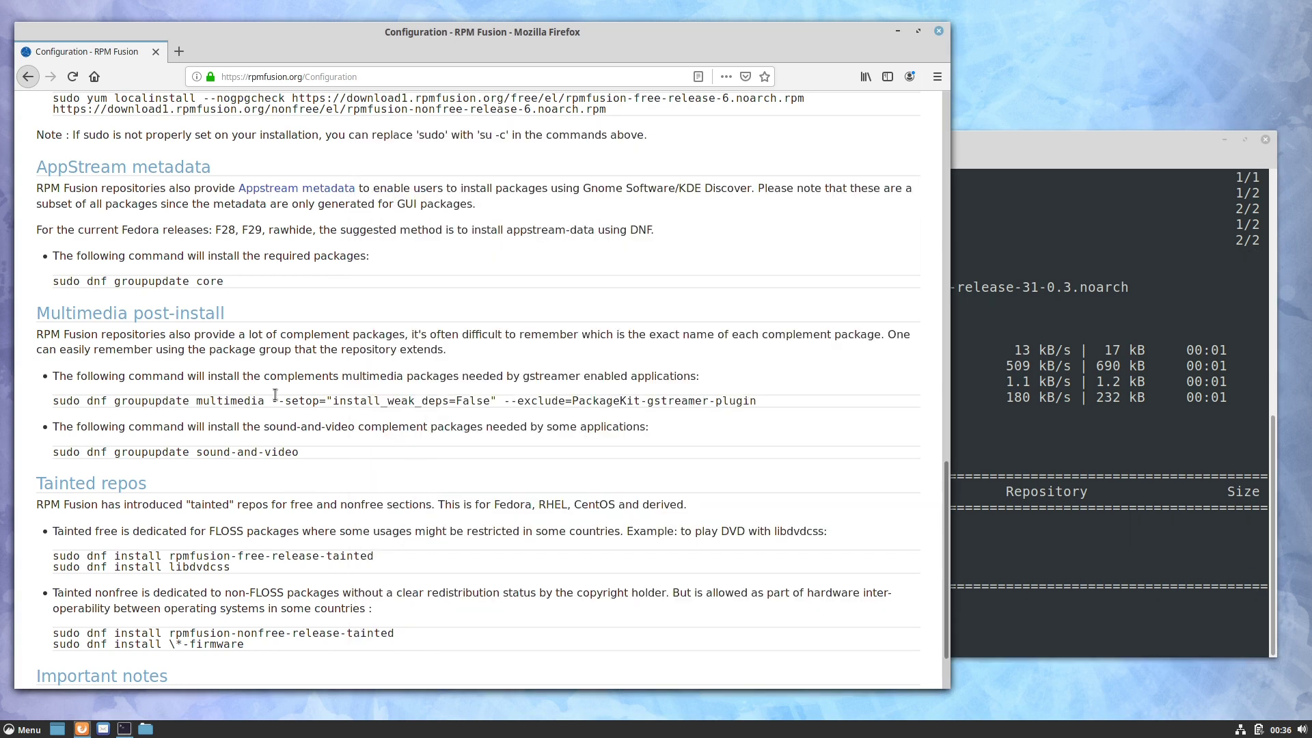
drag(53, 401, 703, 407)
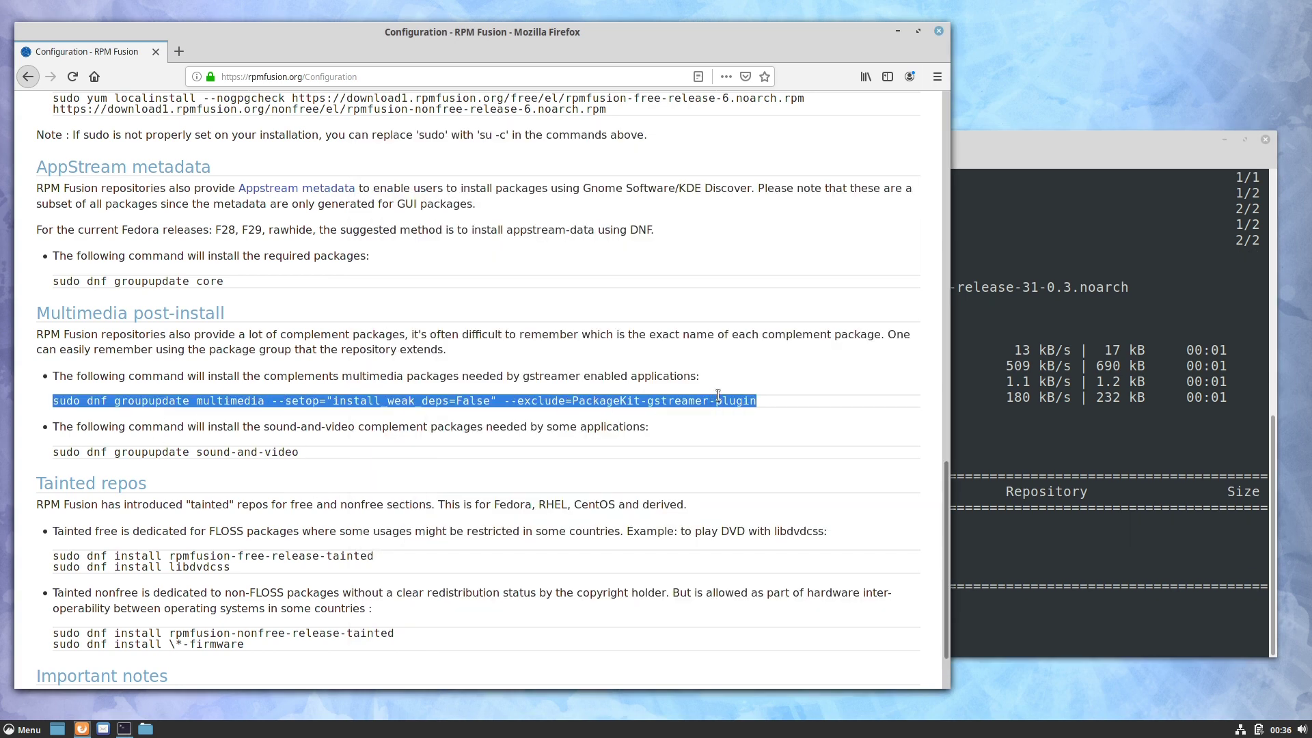
click(1208, 495)
middle_click(950, 493)
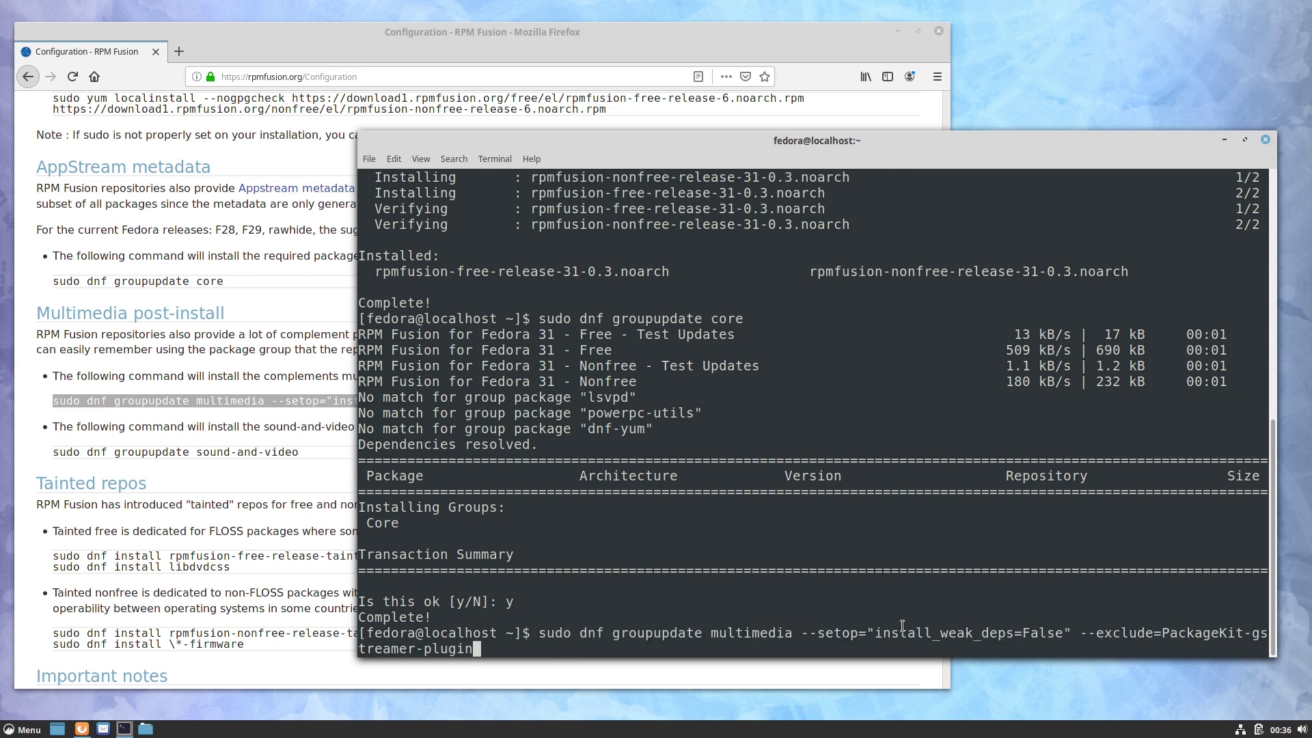
key(Return)
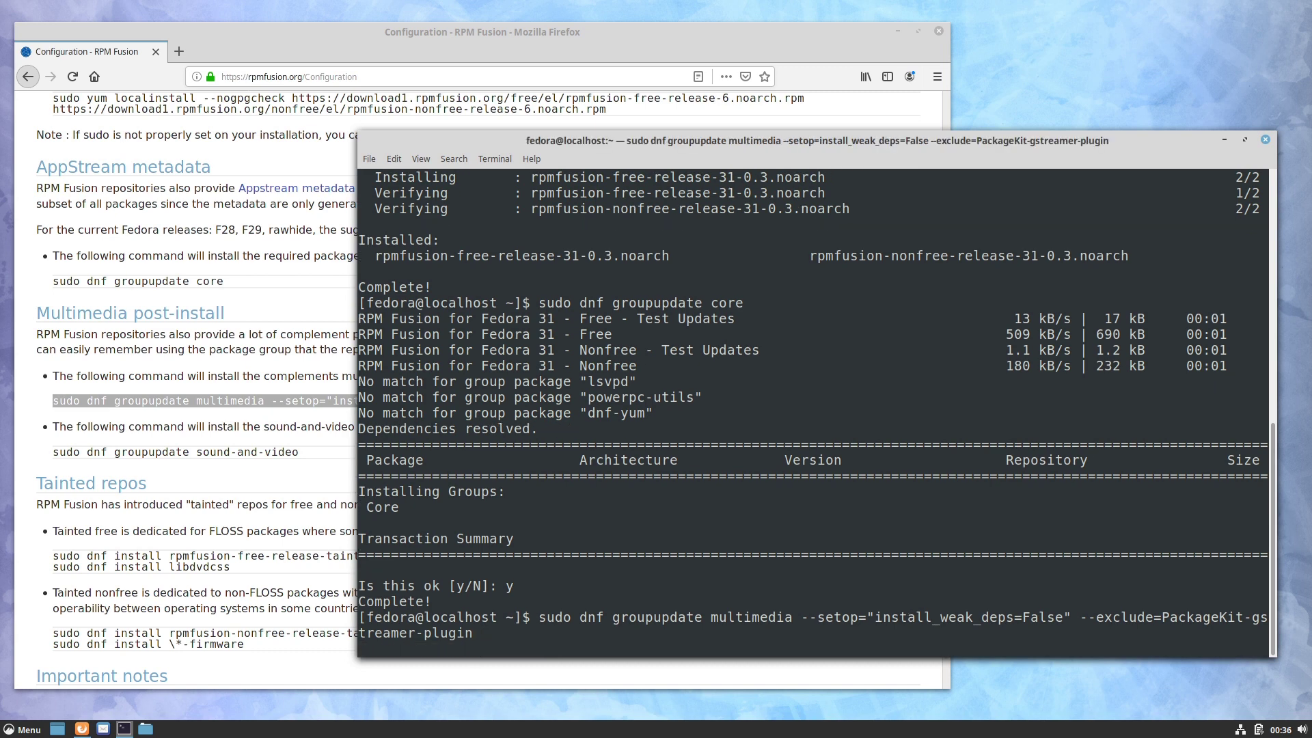
text(y)
key(Return)
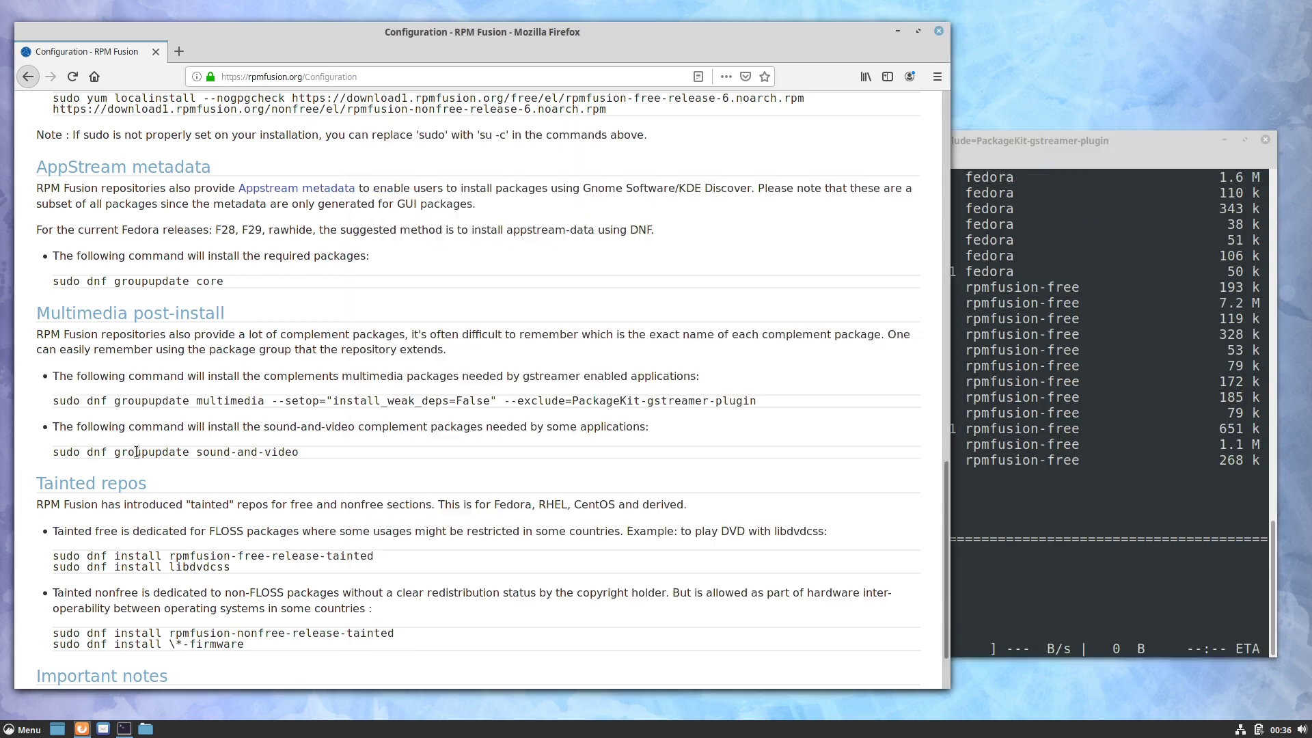
Step: Rerun the multimedia group update from command history and confirm it with y
click(133, 467)
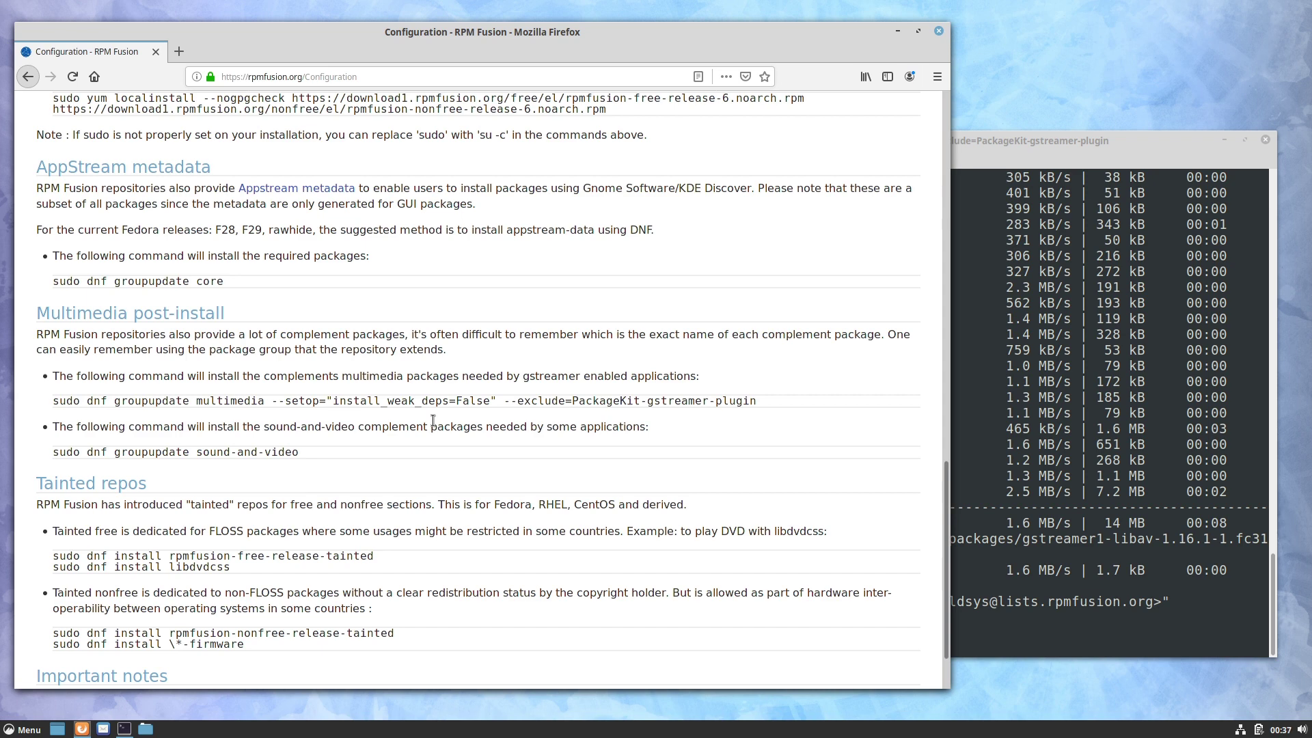
click(971, 158)
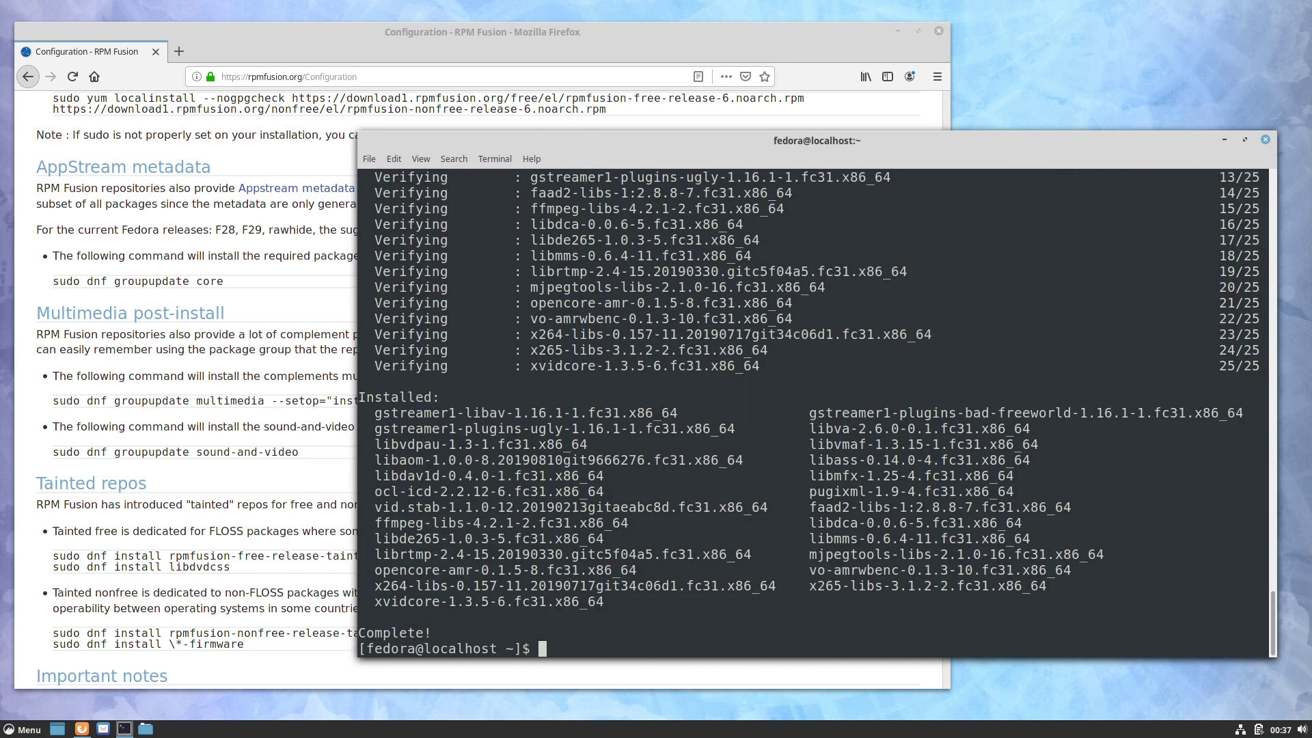
key(Up)
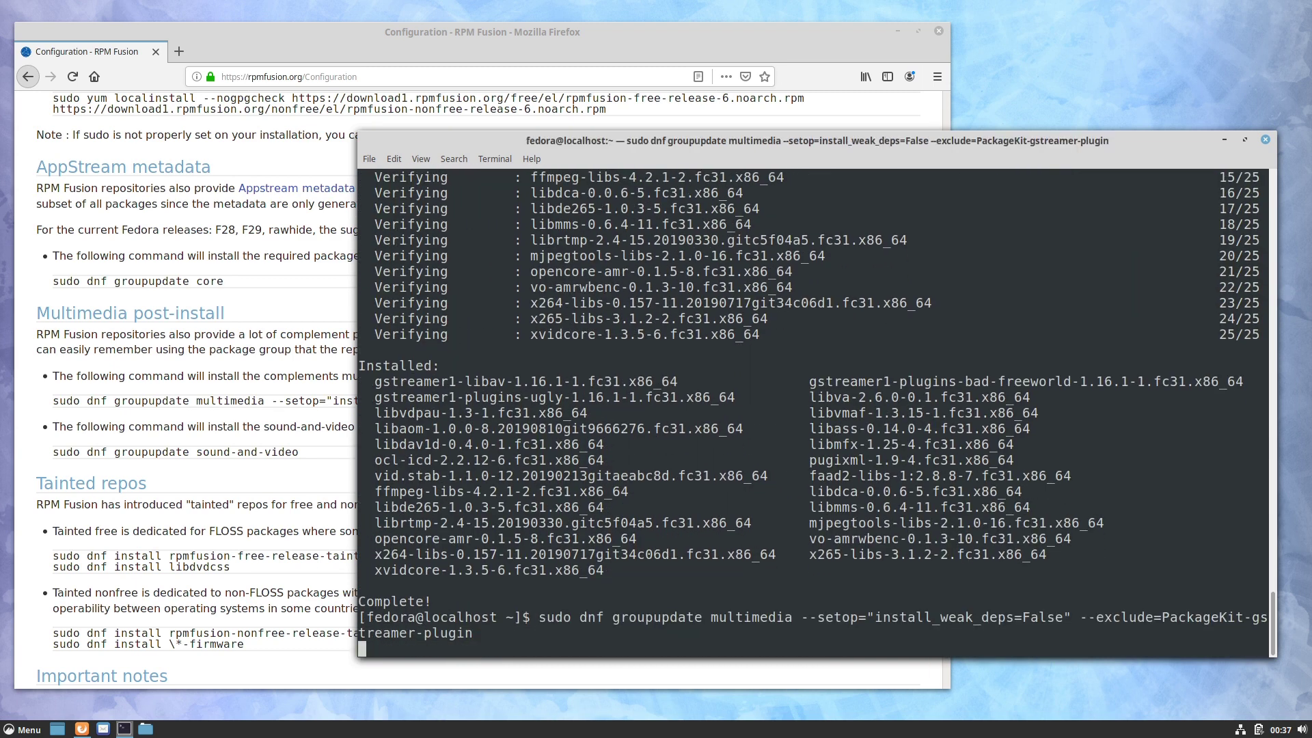
key(Return)
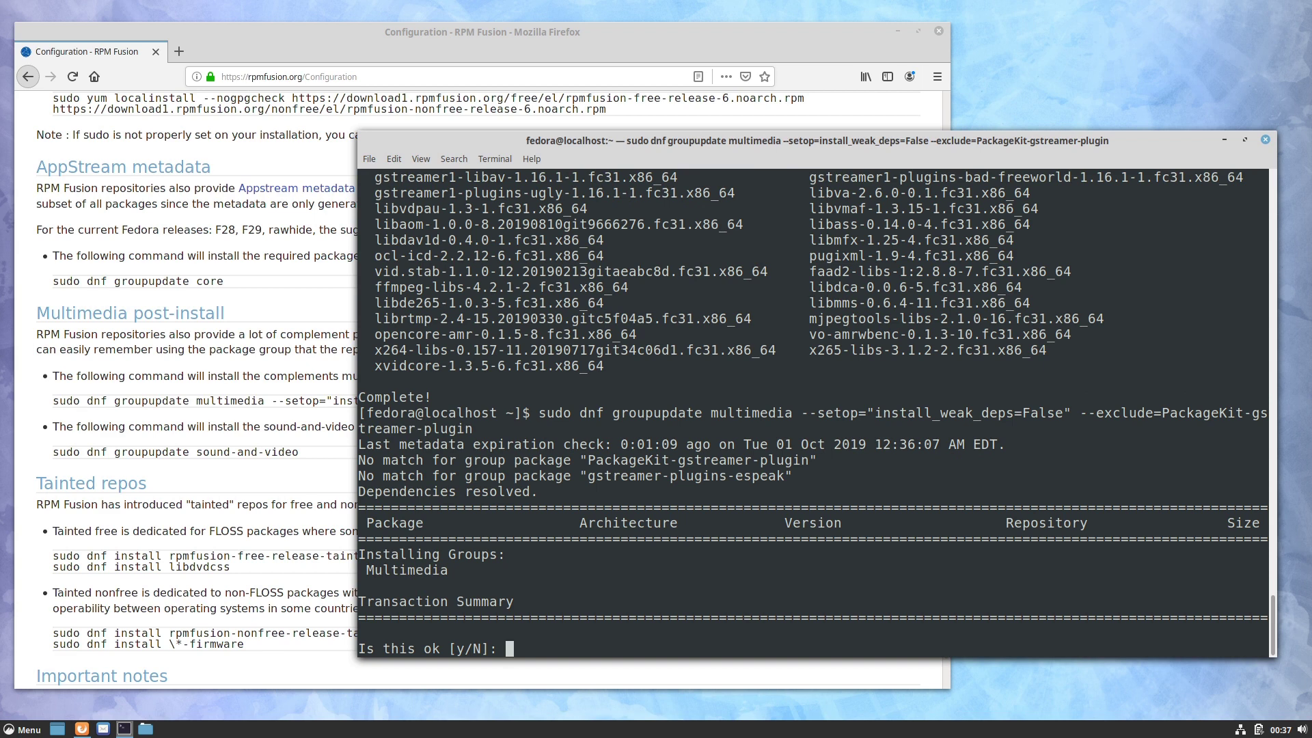
text(y)
key(Return)
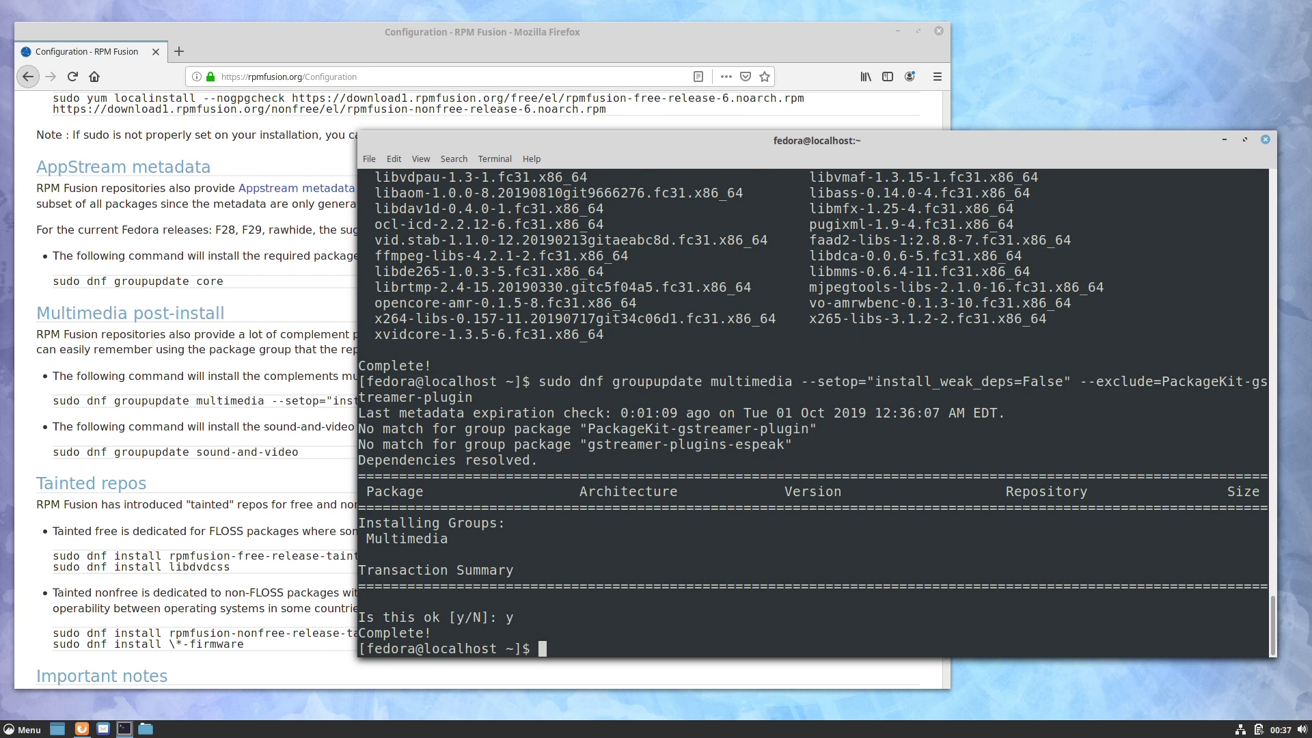
Step: Go back twice in Firefox to the top of the RPM Fusion FAQ, then minimize all windows
click(294, 453)
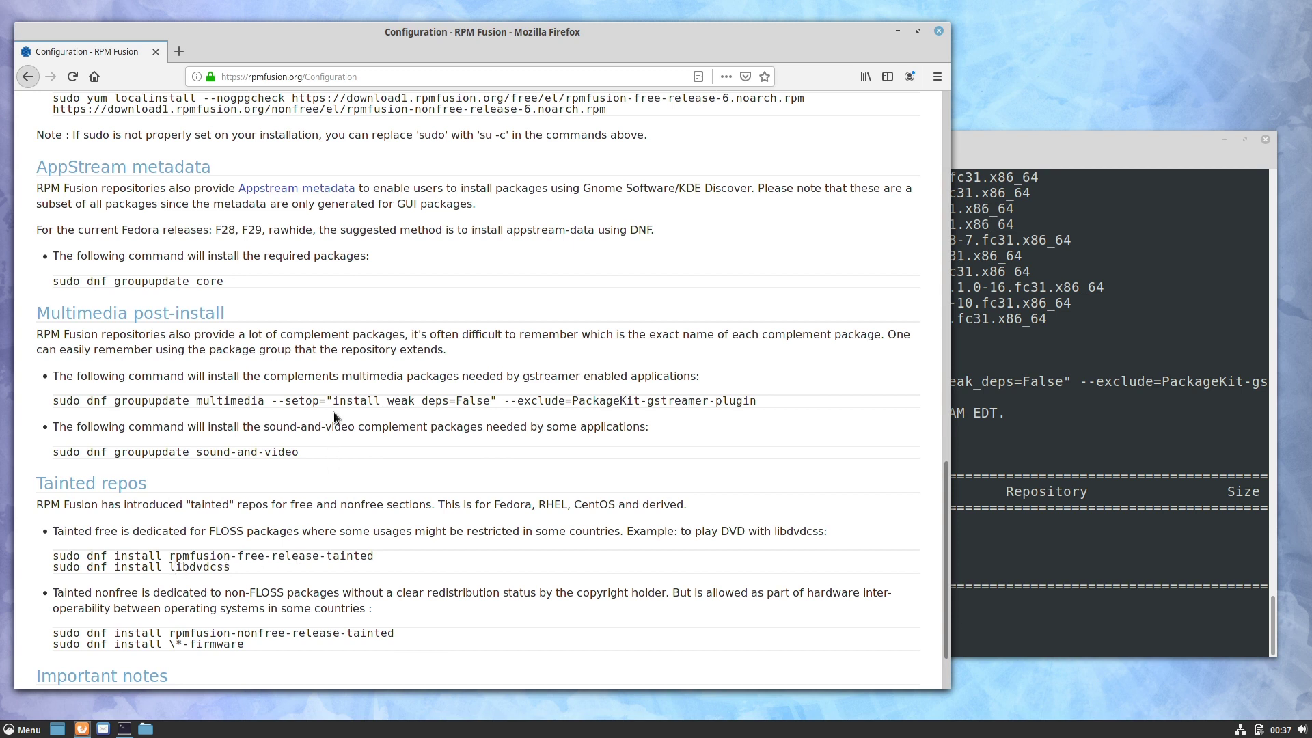
click(984, 148)
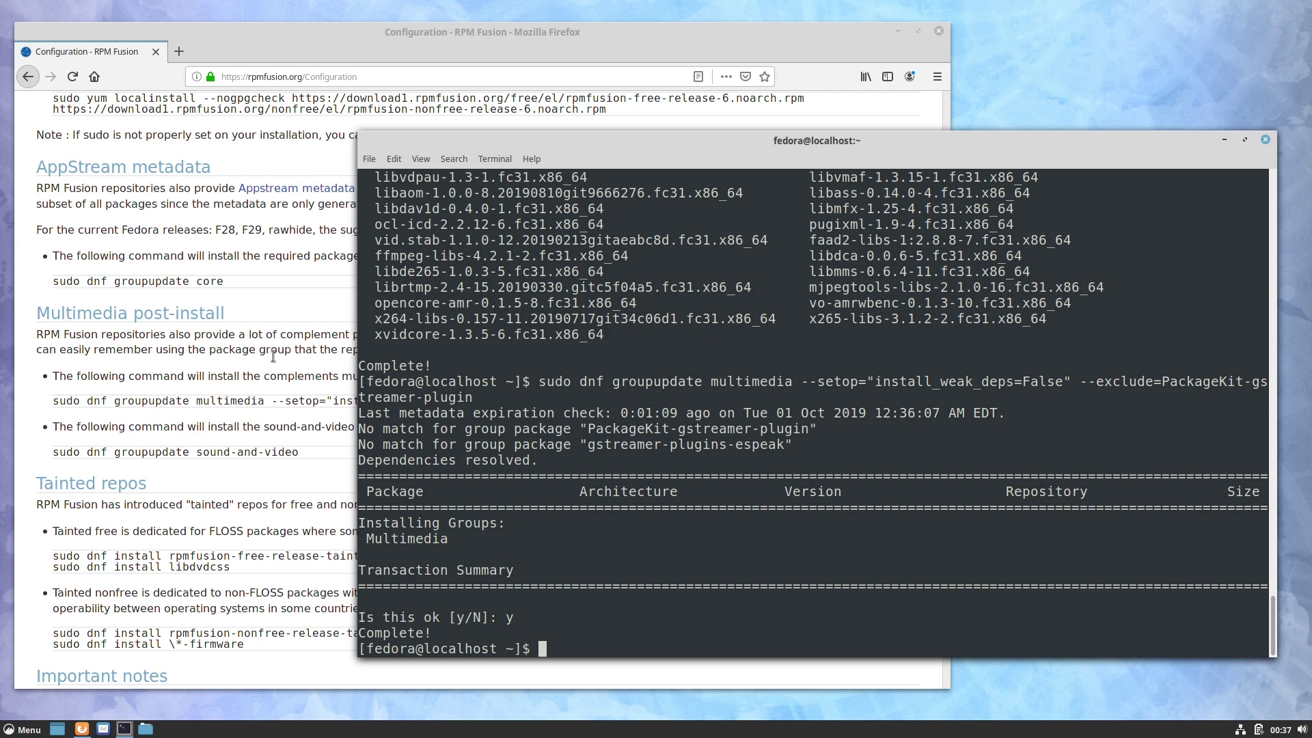
click(273, 356)
scroll(225, 154, up, 3)
click(29, 77)
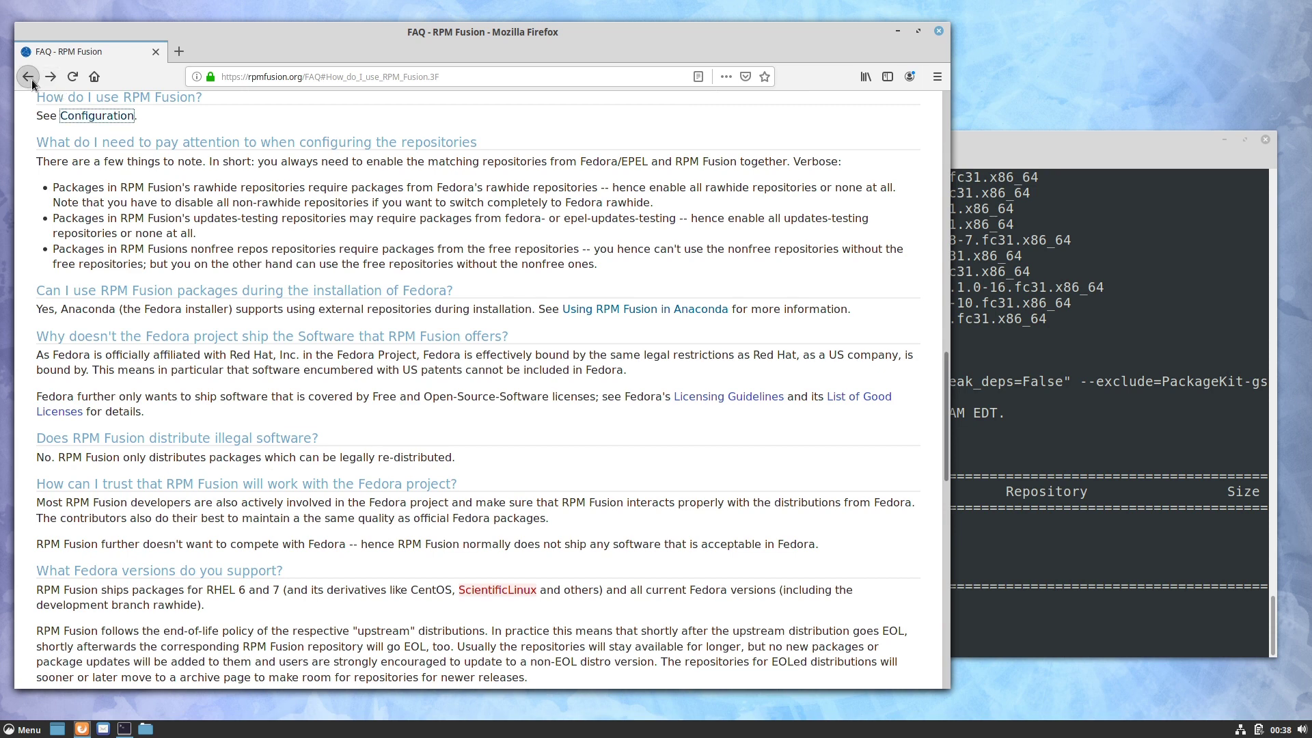
click(28, 77)
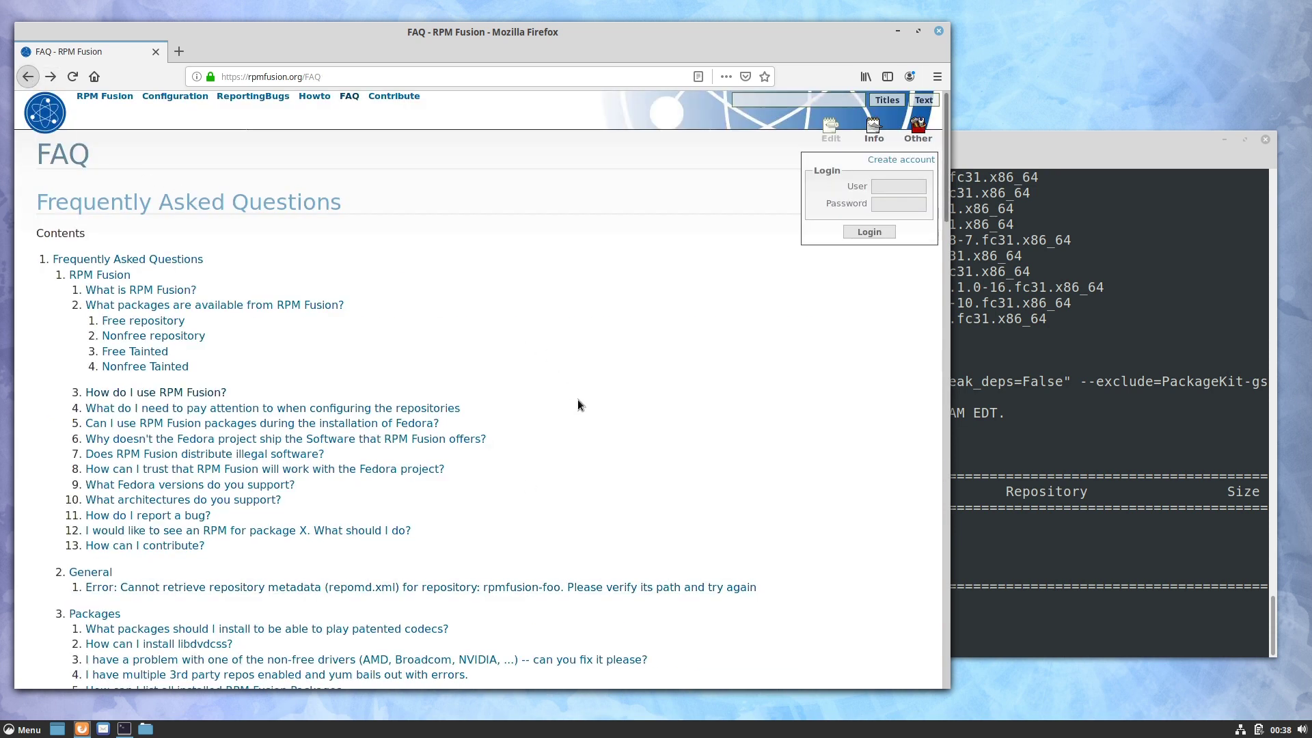
key(ctrl+alt+d)
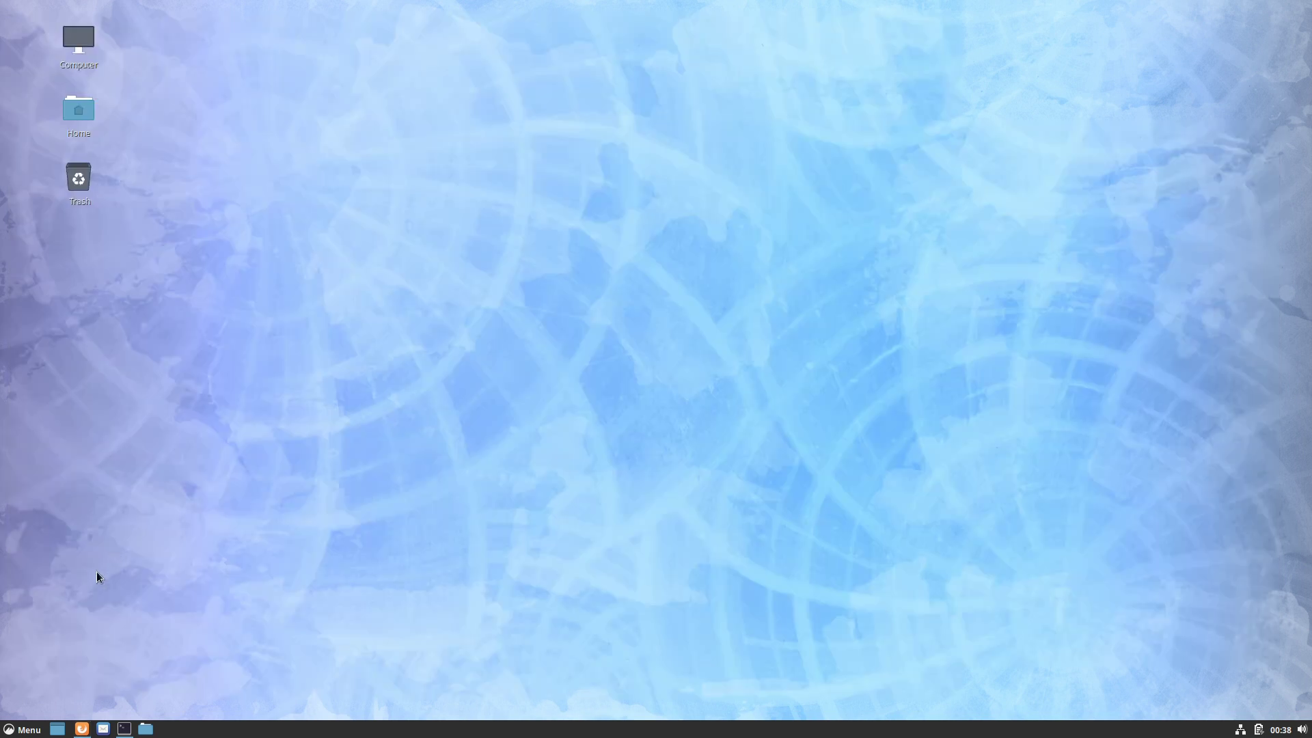
Step: Open the Cinnamon application menu and bring up the Internet category's apps
click(20, 732)
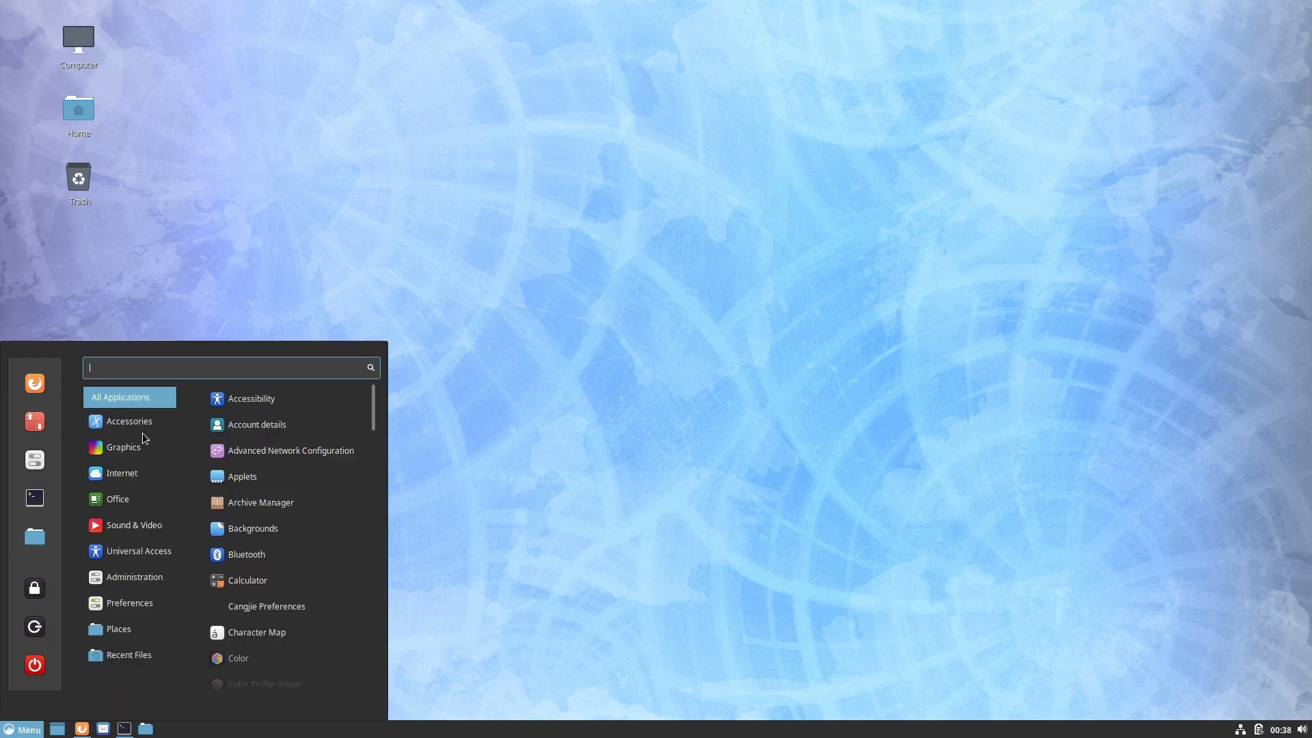
mouse_move(137, 448)
mouse_move(132, 473)
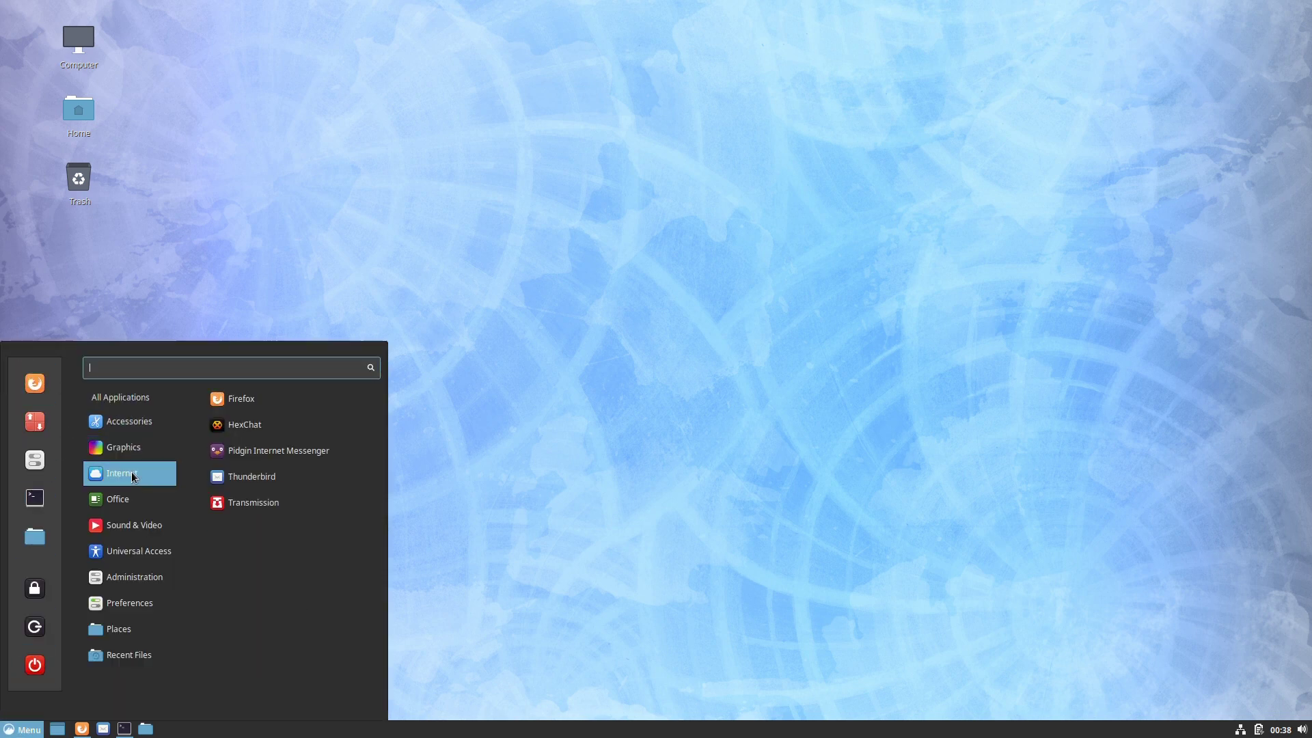